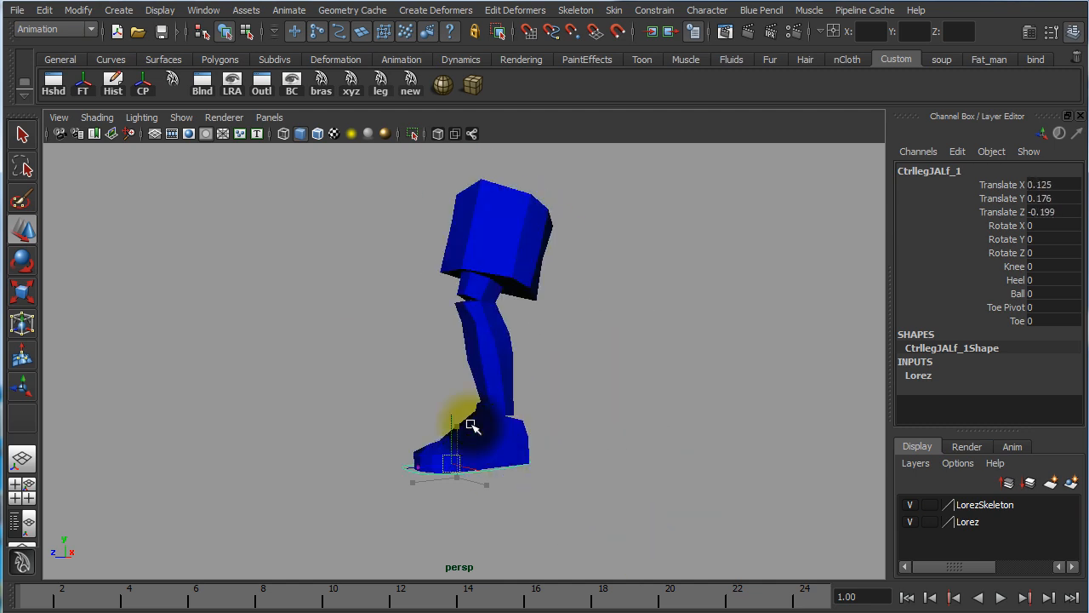
Undo the last move of the foot control and review its translate, rotate and custom Knee-to-Toe channels
key("ctrl+z")
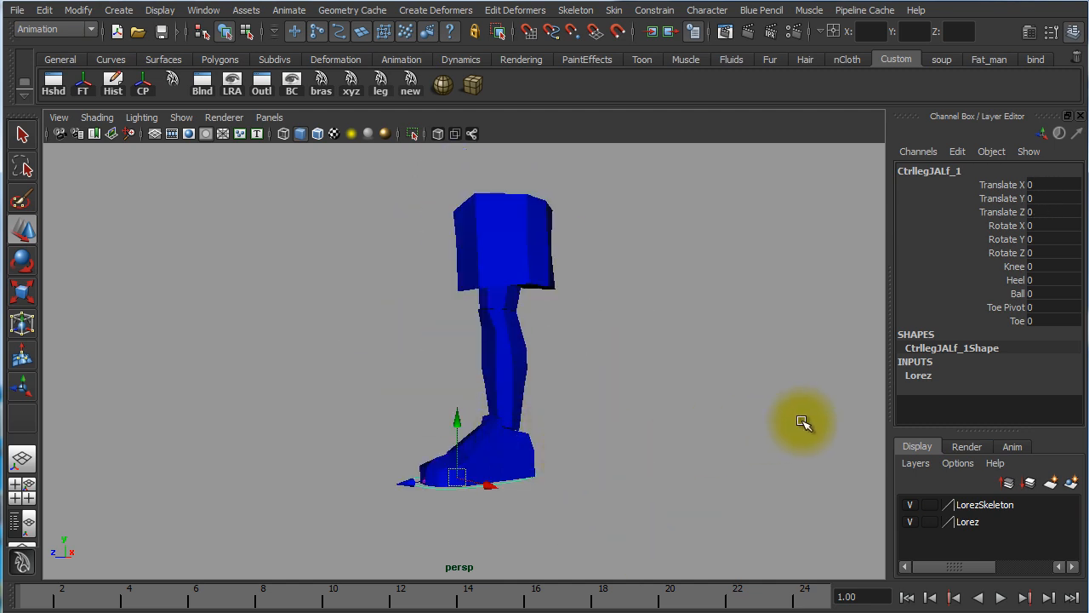
left_click_drag(632, 449, 699, 450, "alt")
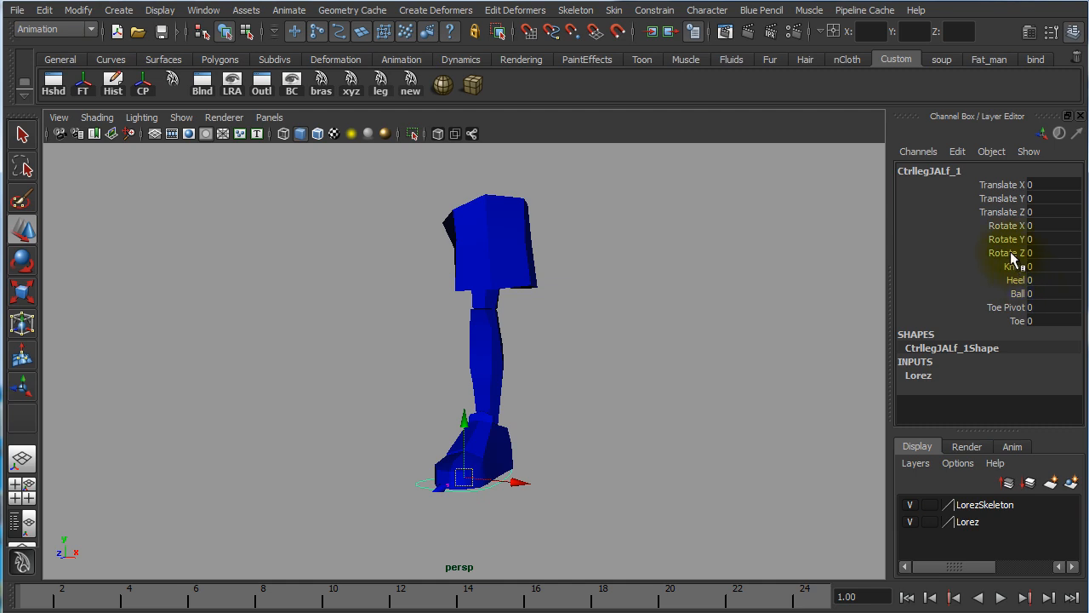
left_click_drag(1011, 251, 1024, 196)
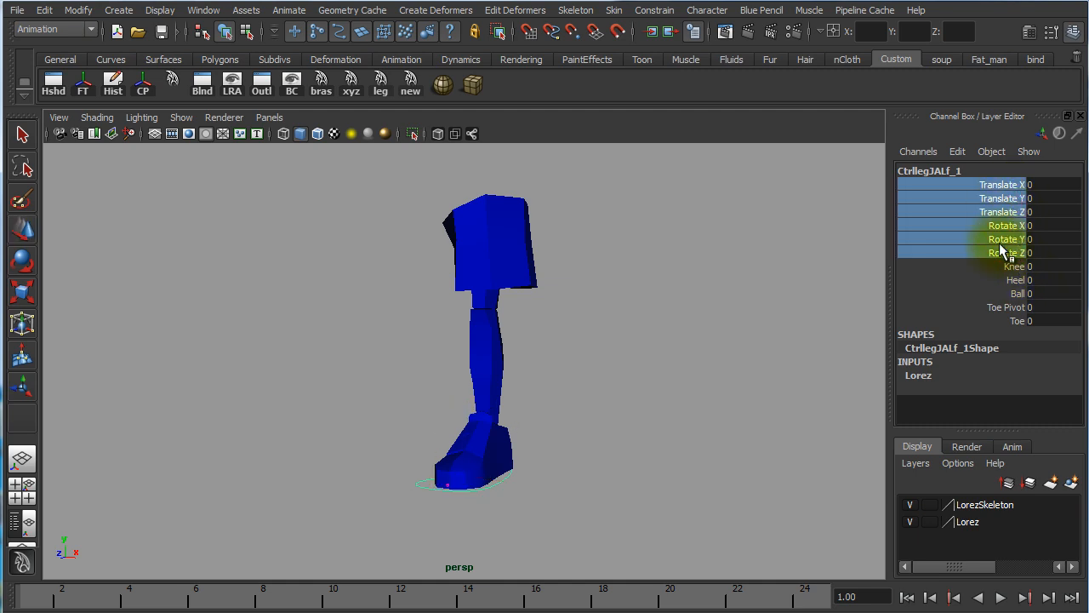
left_click_drag(1013, 266, 1021, 328)
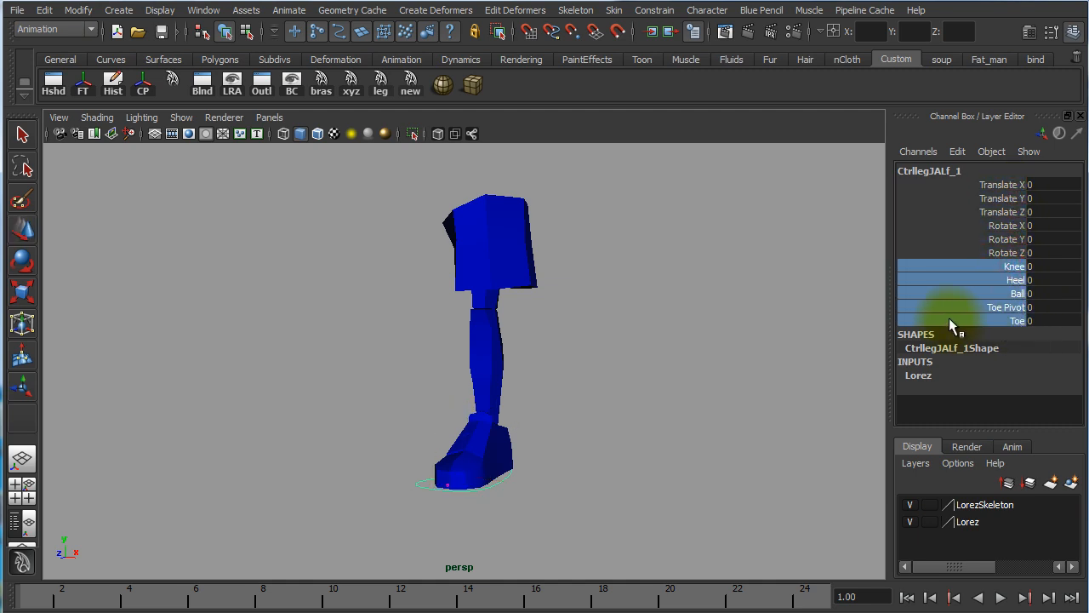
Raise the foot control about 1.1 units along Y so the knee bends
left_click(999, 265)
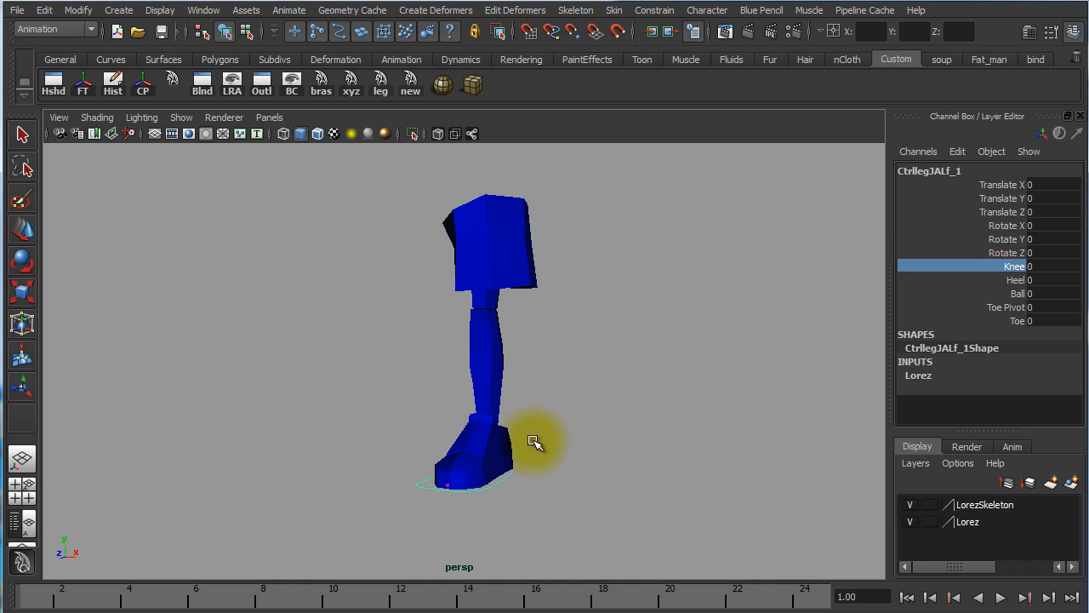
right_click_drag(530, 445, 725, 446, "alt")
middle_click_drag(715, 438, 731, 304, "alt")
left_click_drag(610, 359, 538, 364, "alt")
right_click_drag(711, 370, 423, 360, "alt")
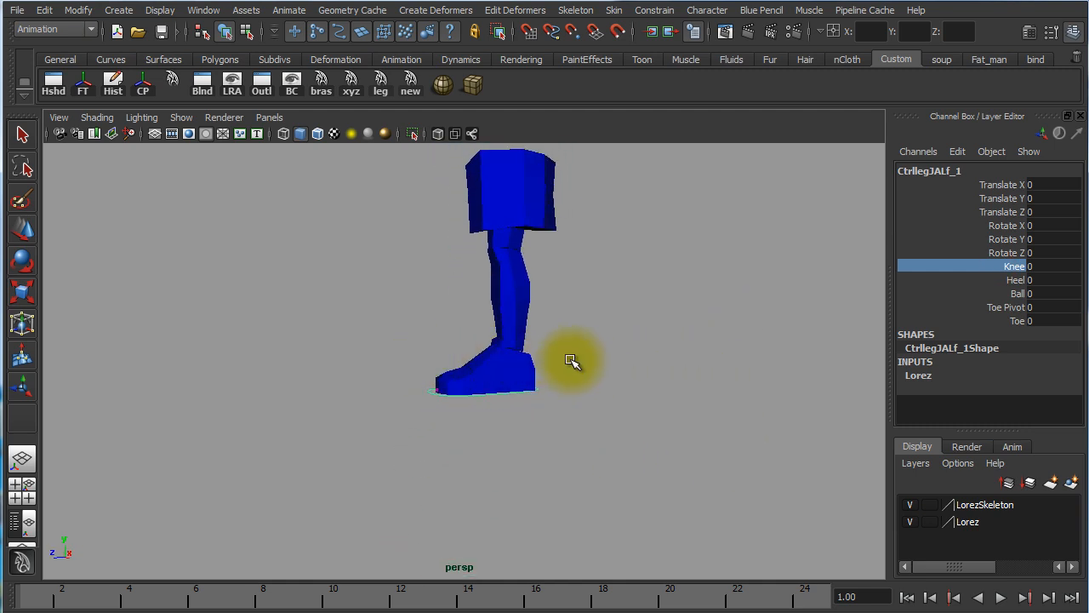
middle_click_drag(572, 361, 576, 447, "alt")
key("w")
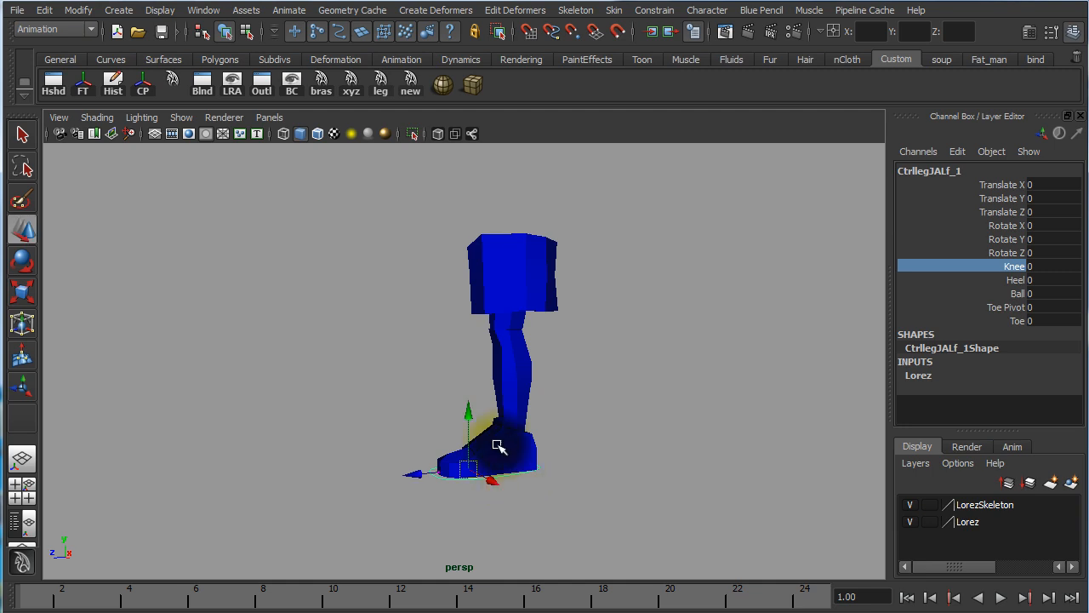
left_click_drag(467, 409, 464, 385)
Try the foot control's Heel attribute at about -33.8 to tip the foot on its heel, and undo the change
left_click(1015, 280)
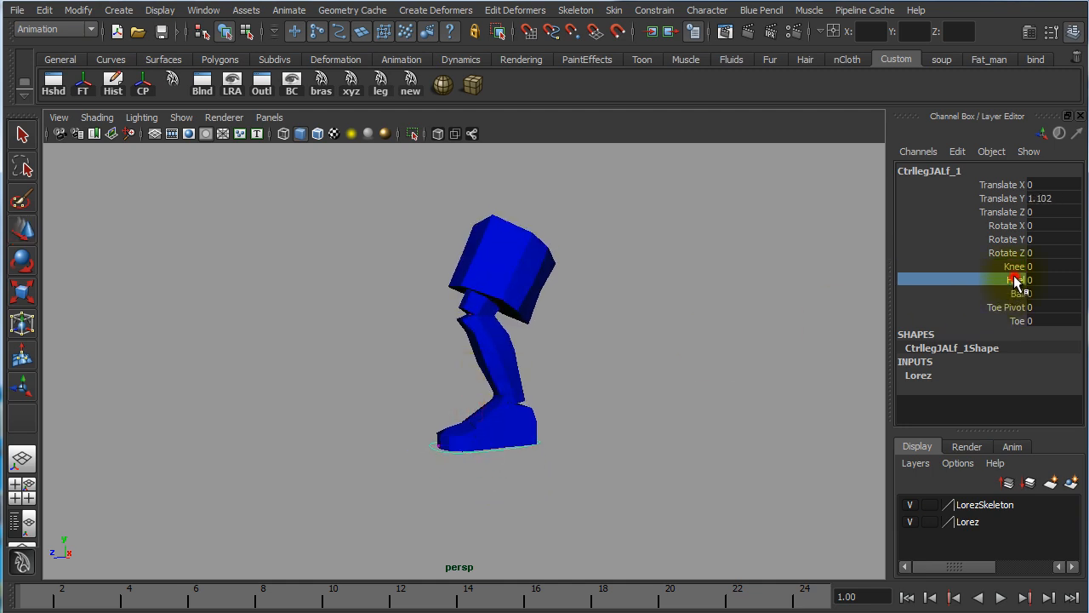
mouse_move(669, 427)
left_mouse_down("alt")
mouse_move(579, 445)
mouse_move(686, 436)
left_mouse_up("alt")
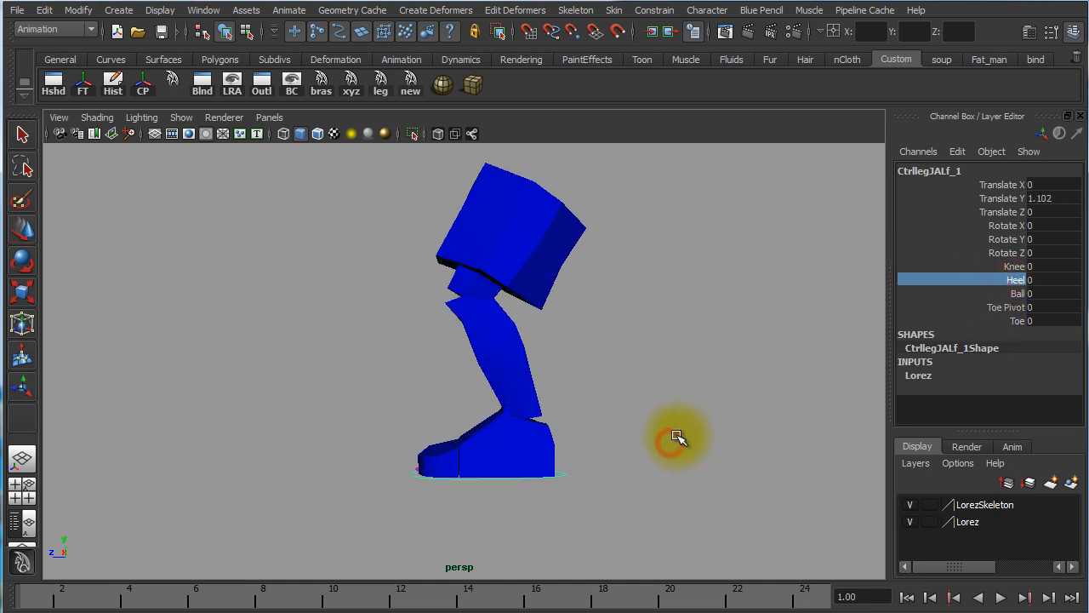
middle_click_drag(676, 437, 377, 470)
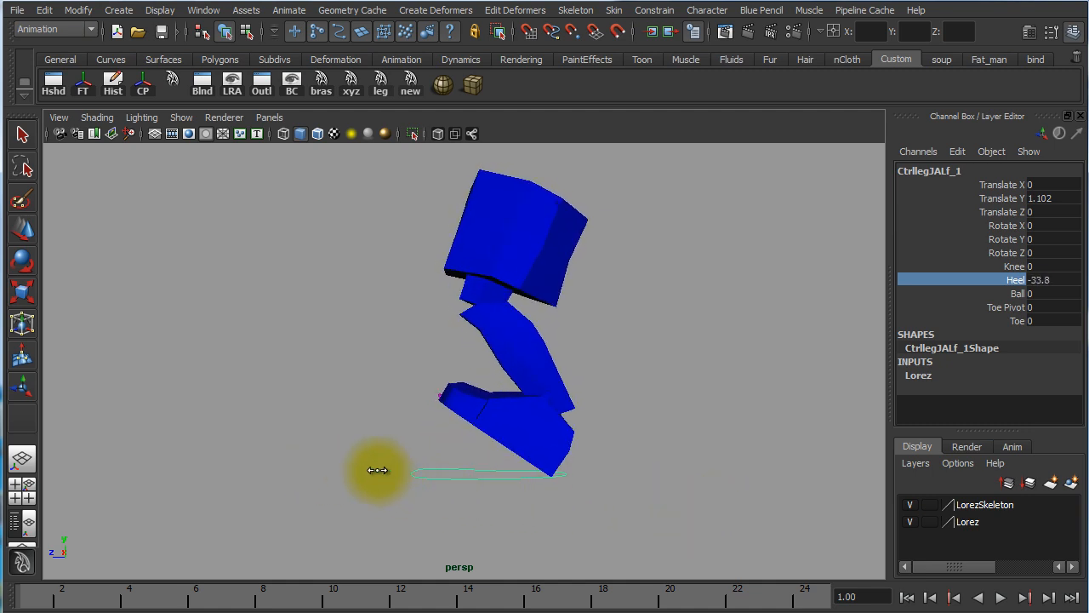
left_click_drag(571, 491, 540, 488, "alt")
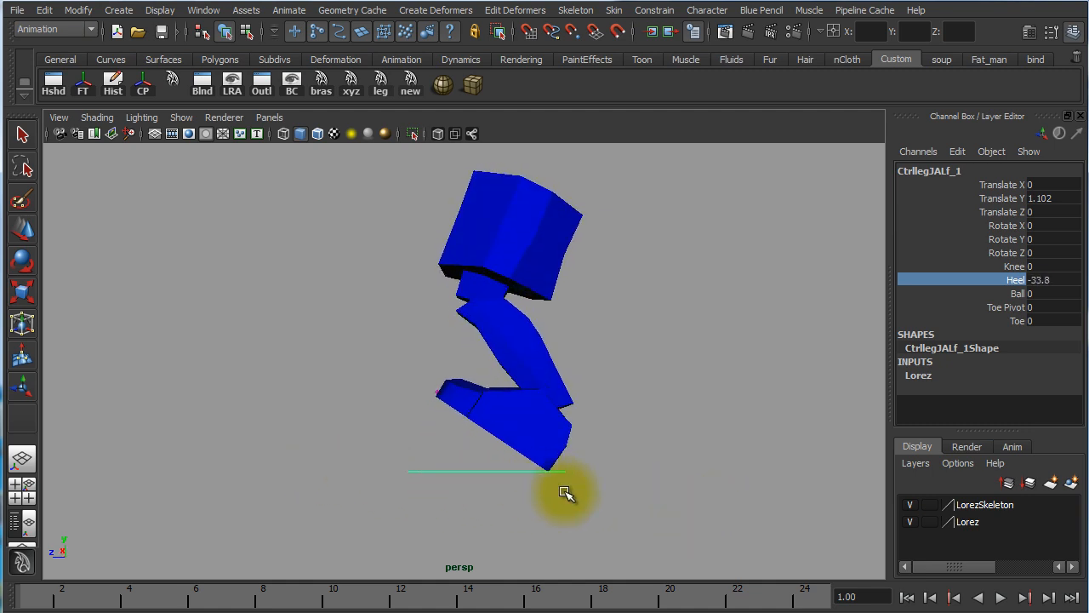
key("w")
key("ctrl+z")
key("ctrl+z")
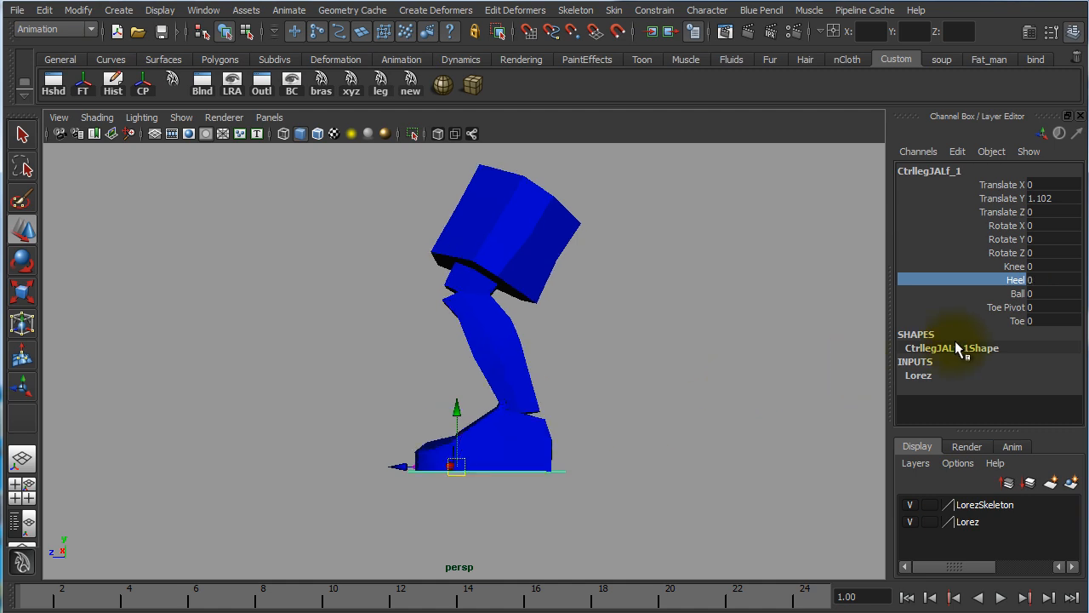
Try the Ball attribute to roll the foot over its ball, and undo the change
left_click(1018, 295)
middle_click_drag(560, 500, 887, 568)
mouse_move(634, 555)
left_mouse_down("alt")
mouse_move(650, 562)
mouse_move(632, 554)
left_mouse_up("alt")
key("ctrl+z")
key("ctrl+z")
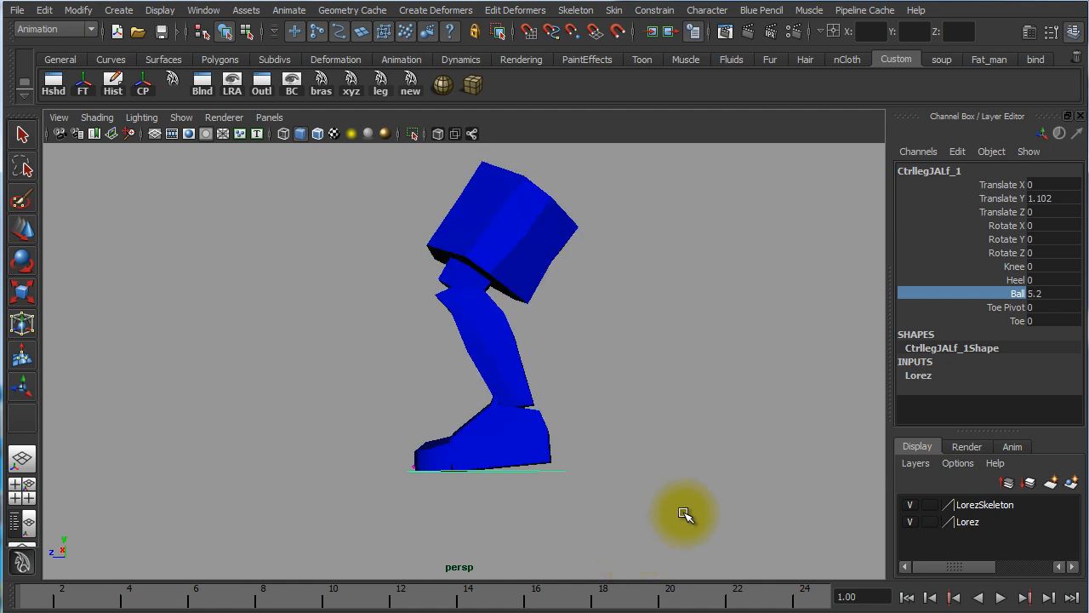
key("ctrl+z")
key("ctrl+z")
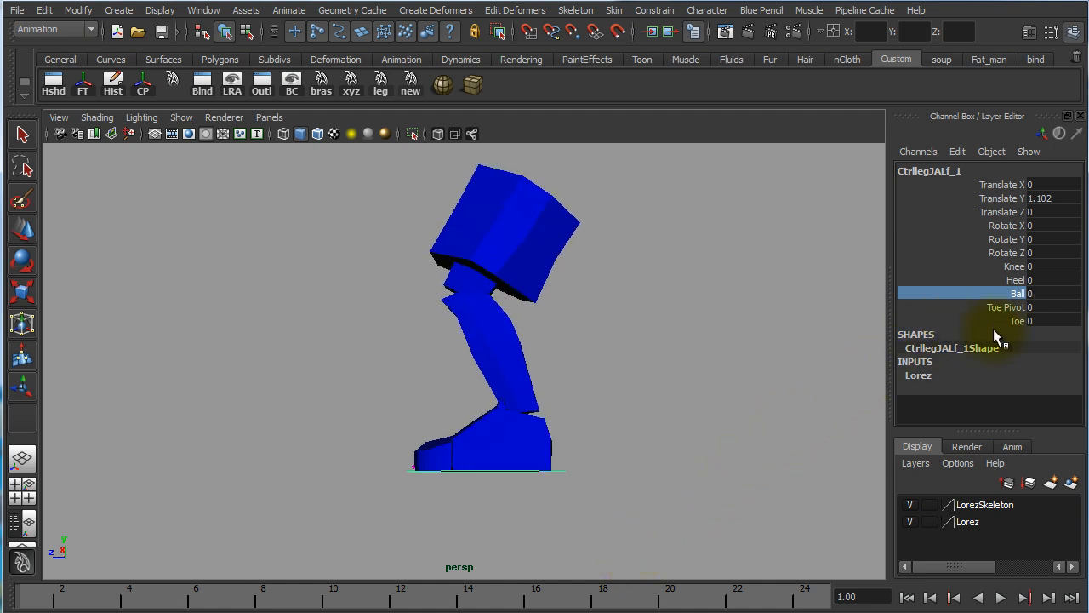
Try the Toe Pivot attribute to rotate the foot about the toe tip, and undo the change
left_click(1009, 308)
left_click(477, 596)
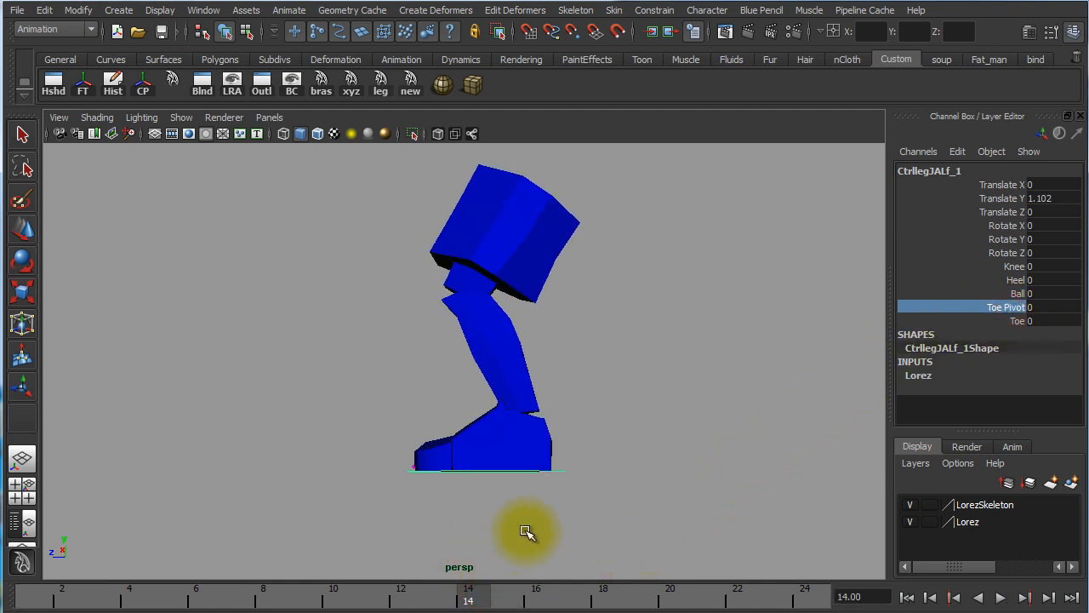
middle_click_drag(443, 515, 686, 560)
key("ctrl+z")
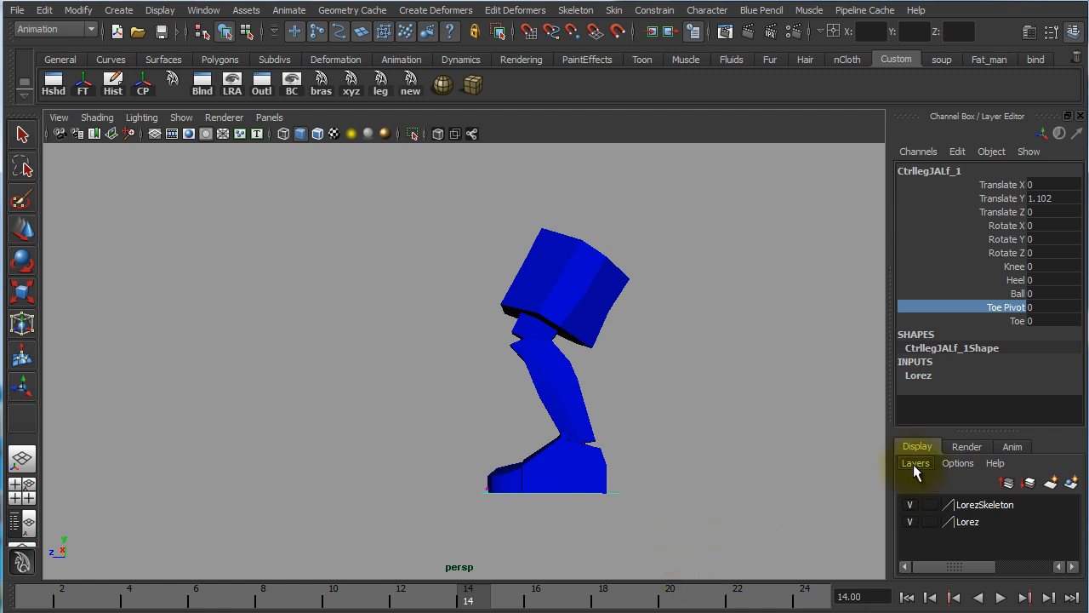
Try the Toe attribute at about 76.2 to bend the toe, and return it to 0
left_click(1018, 321)
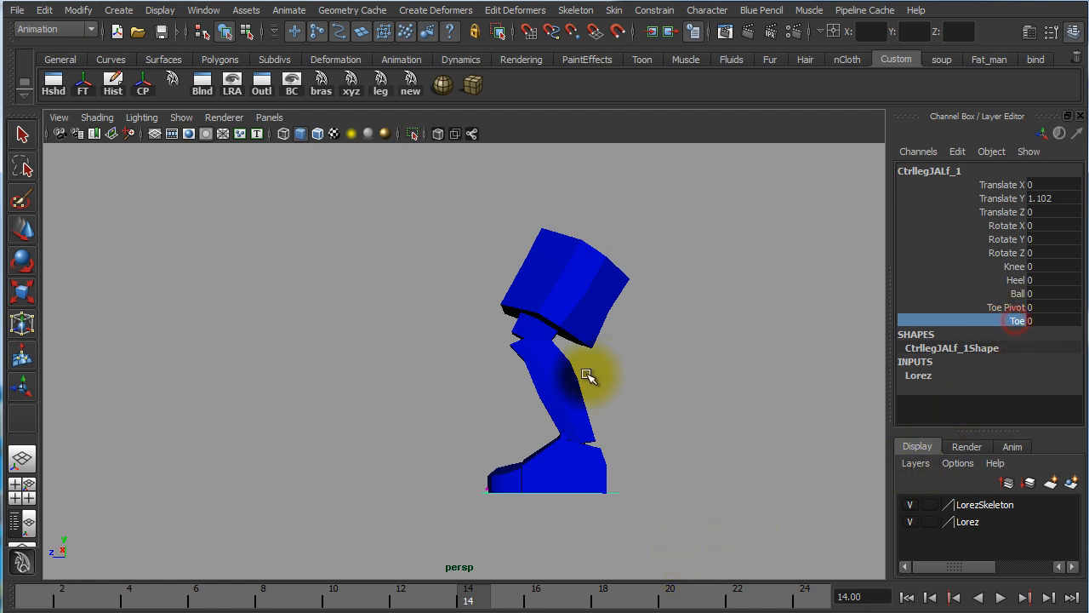
middle_click_drag(584, 372, 418, 412)
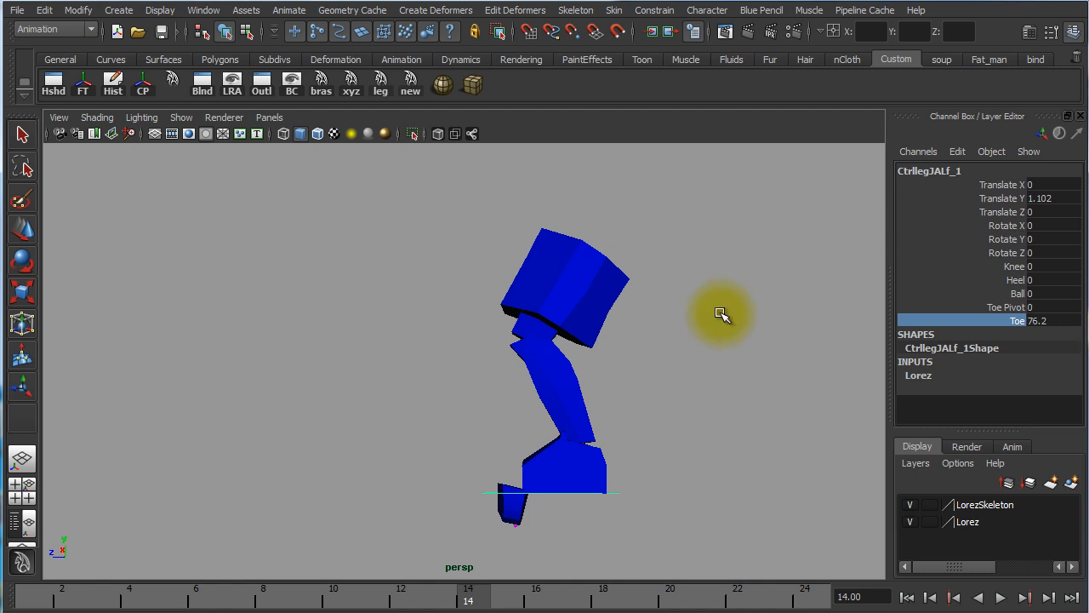
middle_click_drag(761, 311, 877, 323)
Try the Knee attribute at about -23.6 to swing the knee sideways, and reset it to 0
left_click(1015, 267)
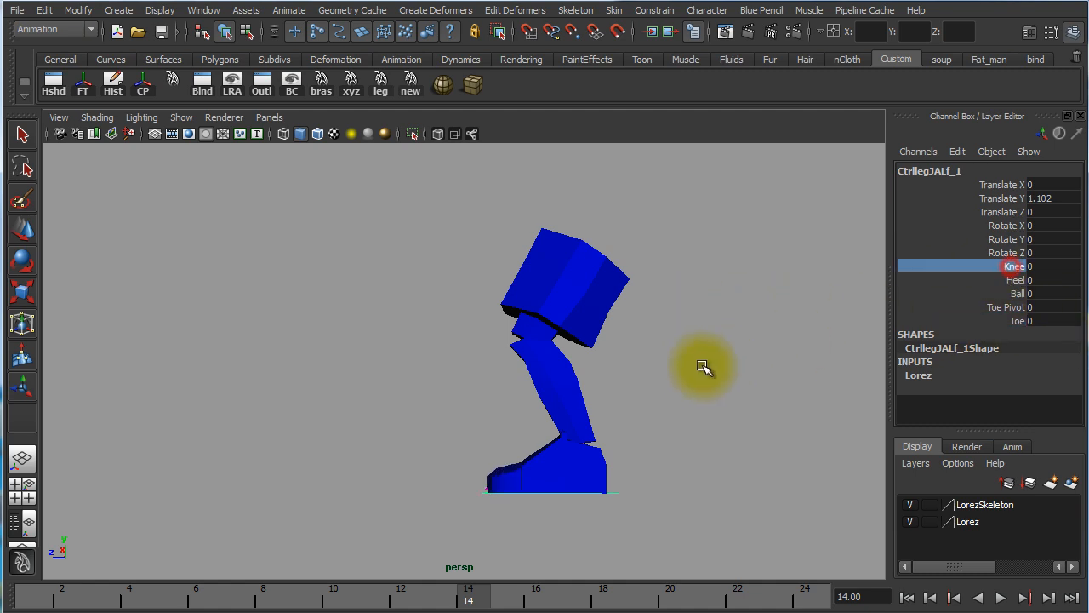
middle_click_drag(689, 372, 1078, 304)
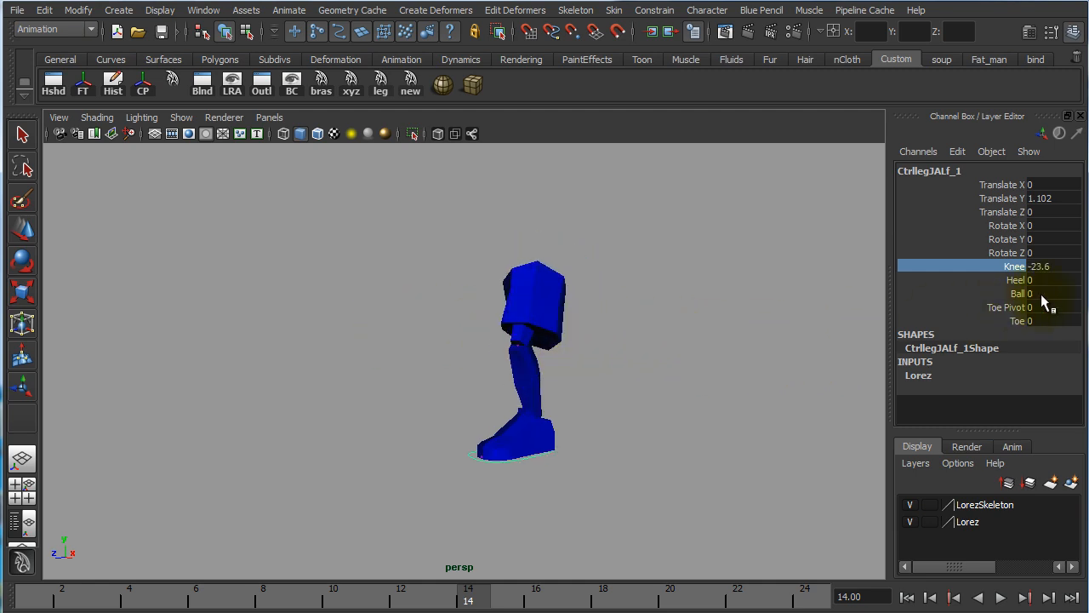
left_click(1066, 266)
type("0")
key("Return")
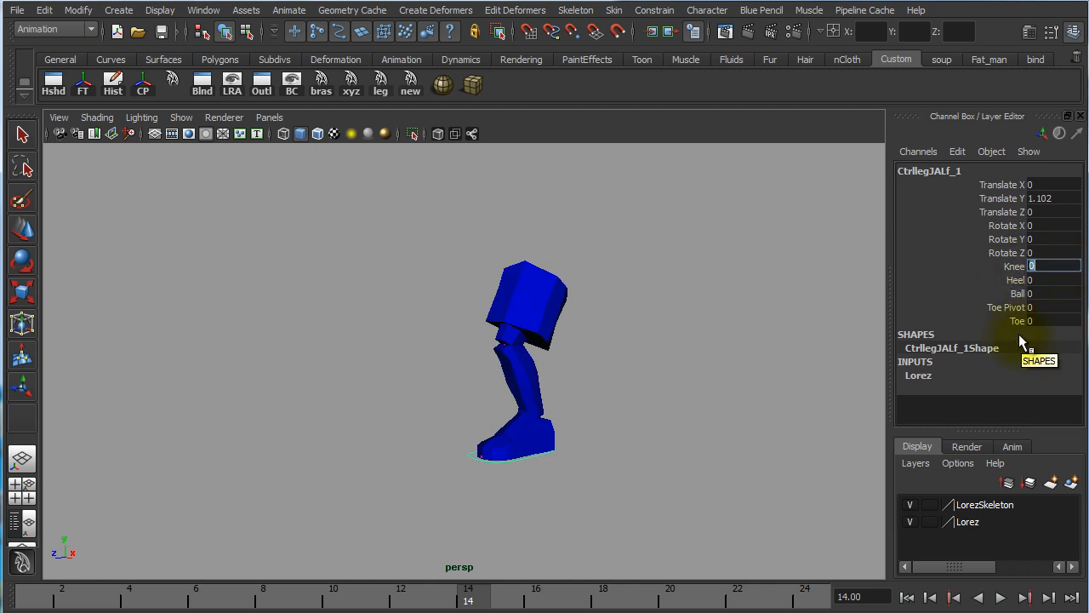
Highlight the Knee, Heel, Ball, Toe Pivot and Toe channels and examine the leg from several angles
left_click_drag(1002, 269, 1002, 319)
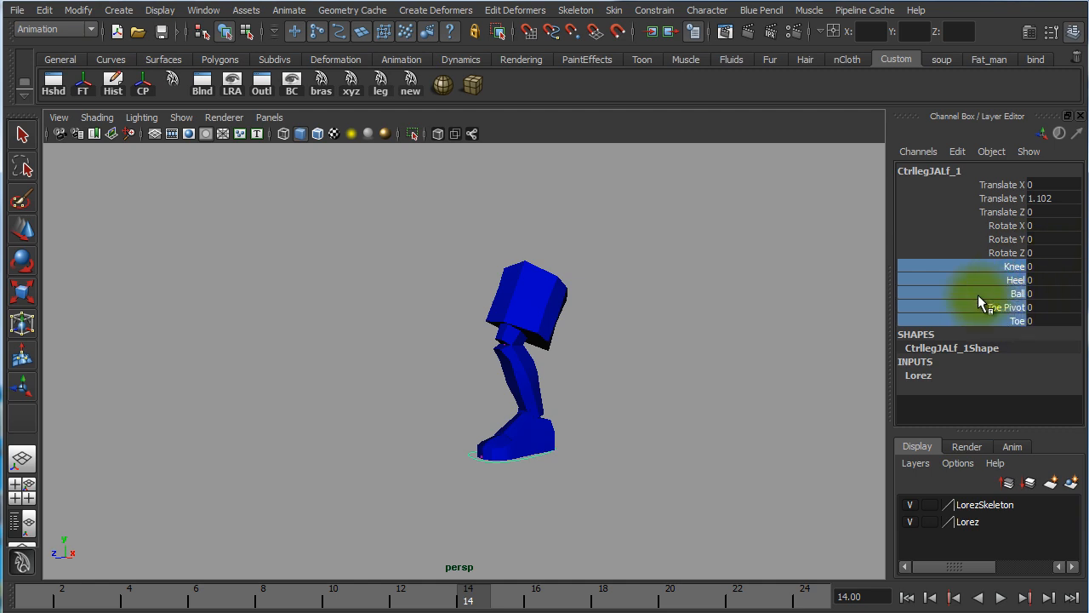
left_click_drag(624, 394, 682, 390, "alt")
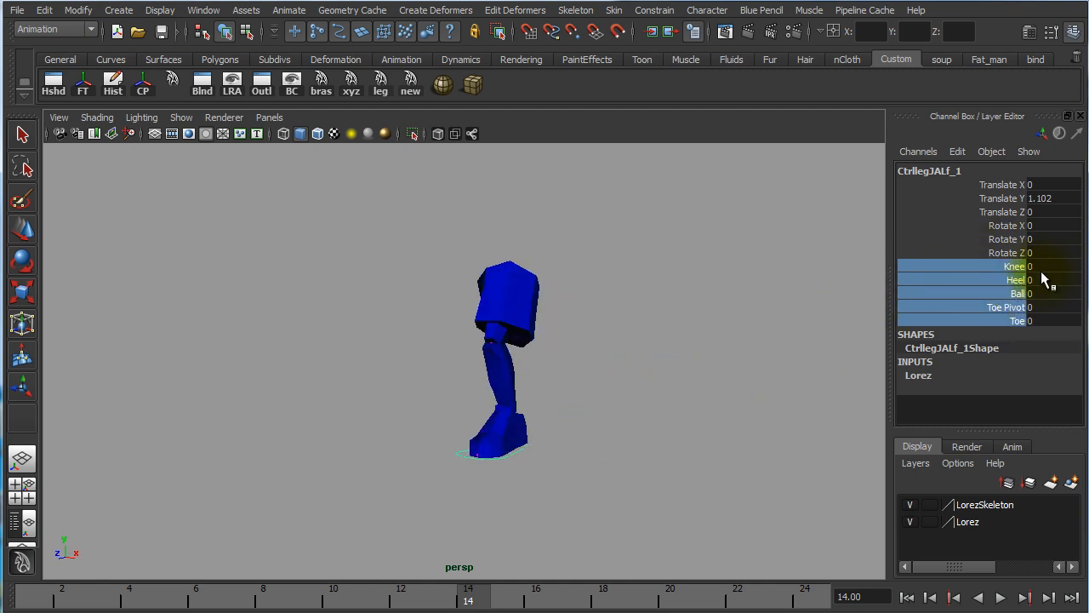
right_click_drag(559, 440, 807, 442, "alt")
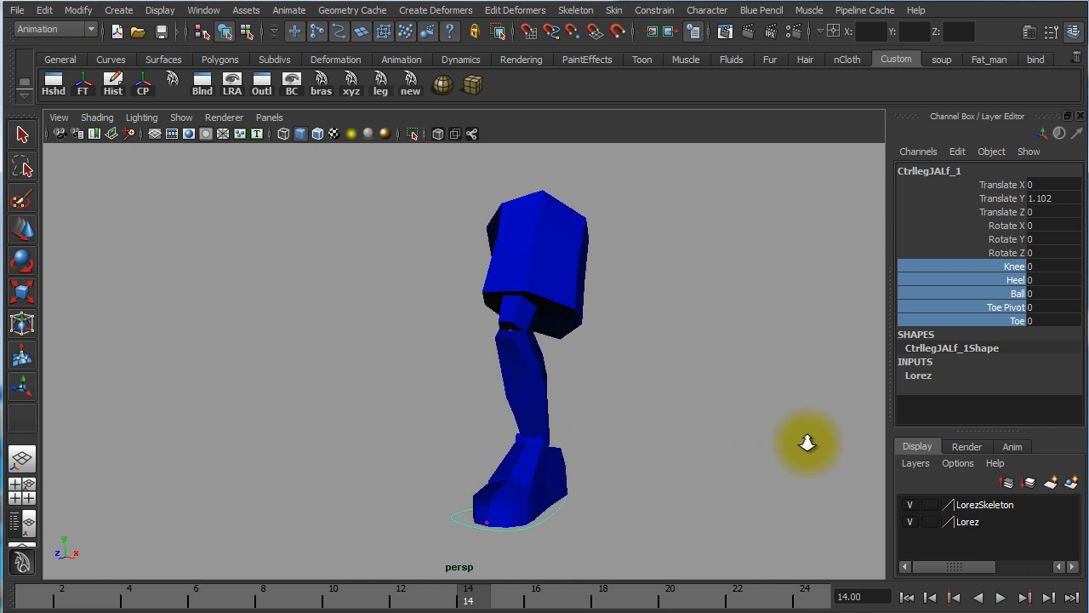
left_click_drag(709, 432, 673, 438, "alt")
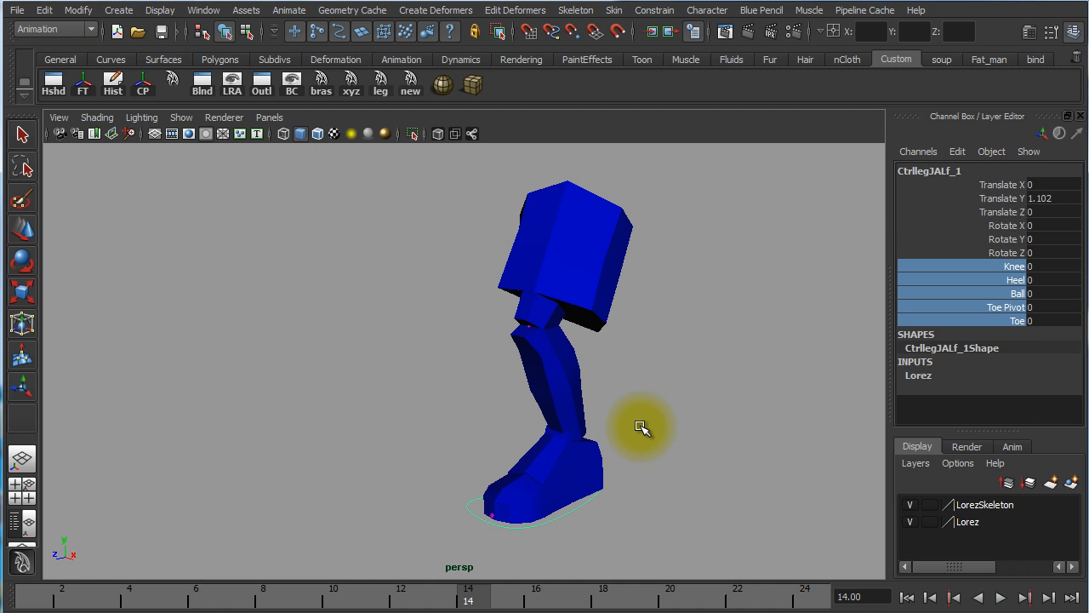
left_click_drag(646, 429, 517, 401, "alt")
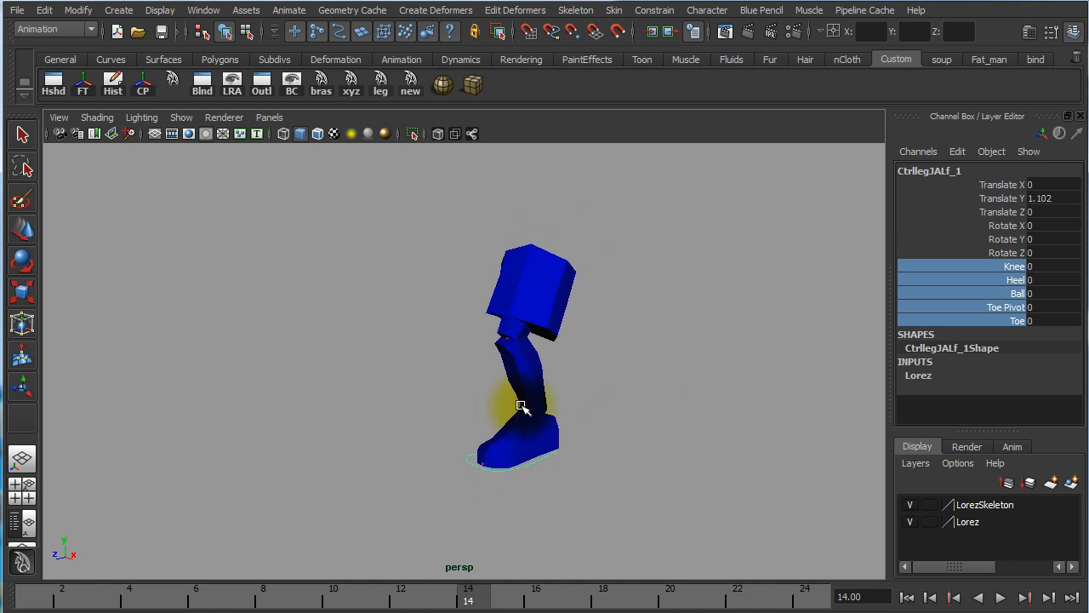
Reselect the foot control and review its Heel, Ball and Toe Pivot channels against a side view of the foot
left_click(695, 399)
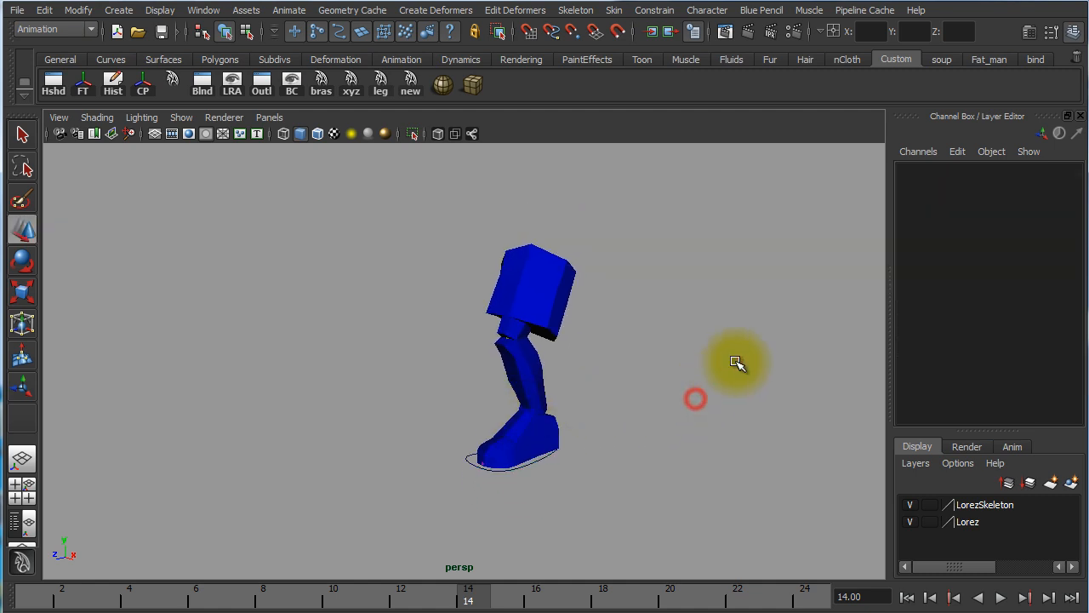
left_click(517, 464)
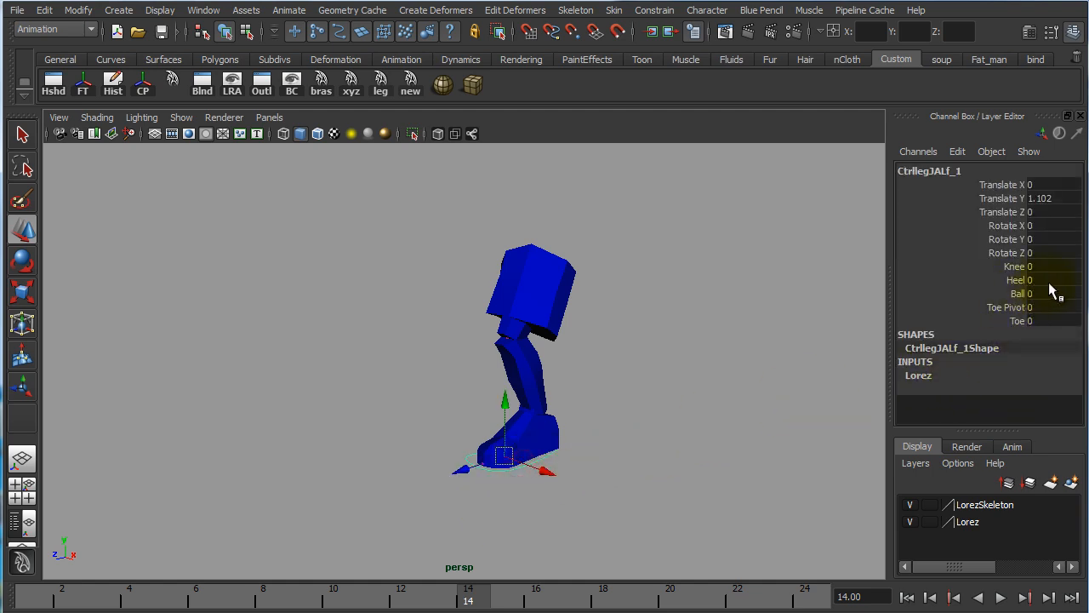
left_click_drag(1017, 280, 1016, 305)
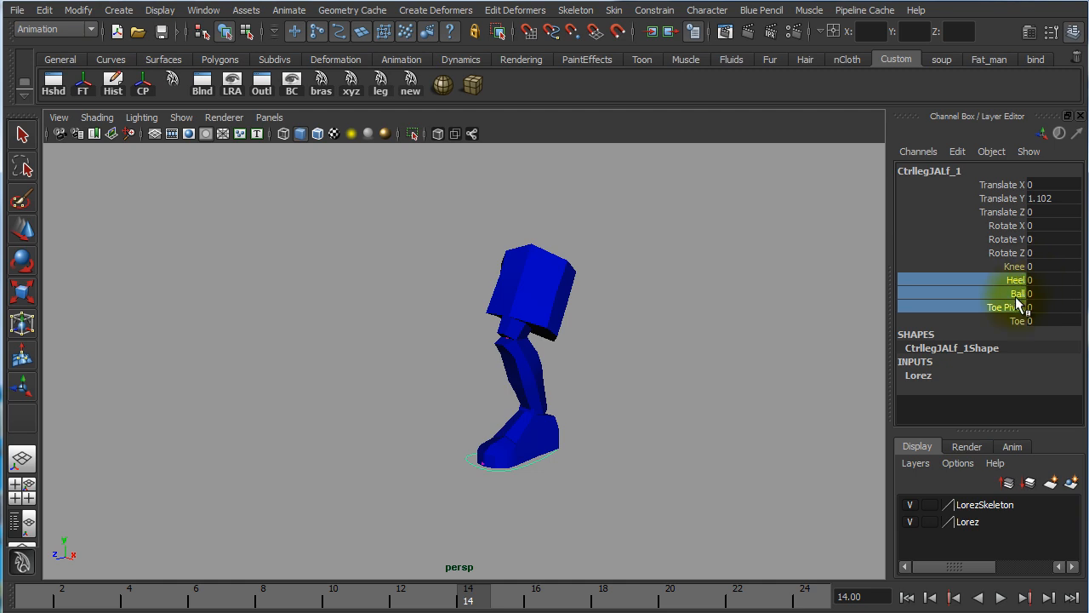
left_click(681, 499)
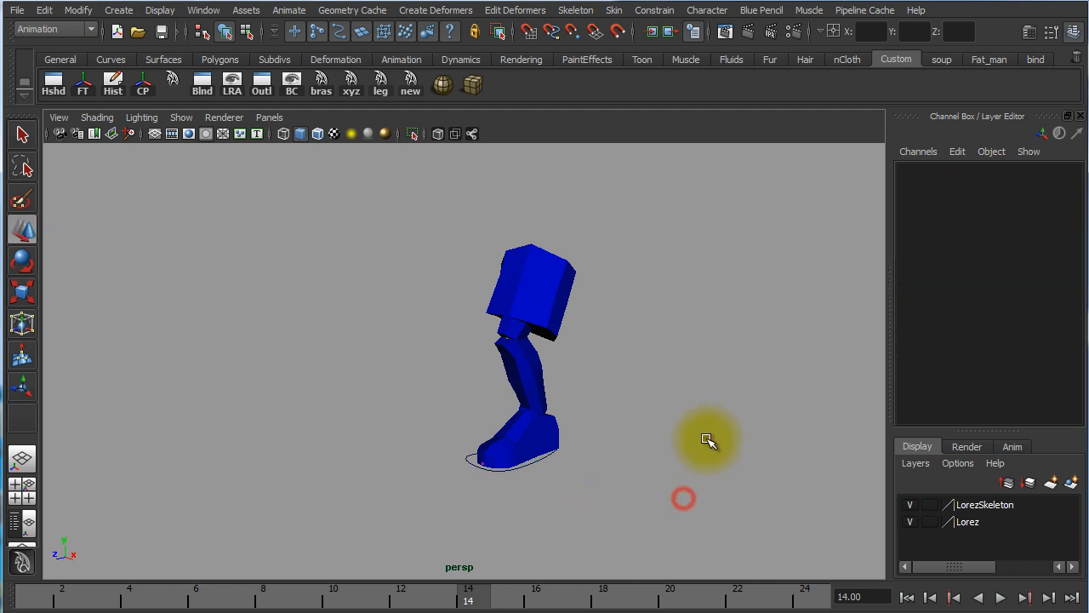
left_click(535, 463)
left_click_drag(477, 542, 388, 528, "alt")
right_click_drag(587, 522, 771, 517, "alt")
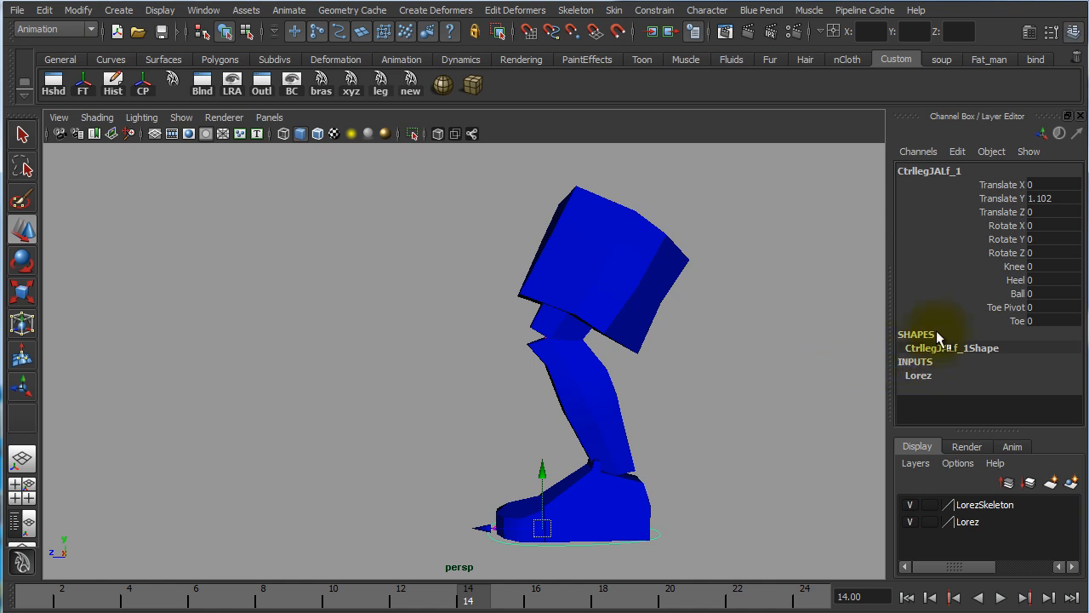
left_click(995, 278)
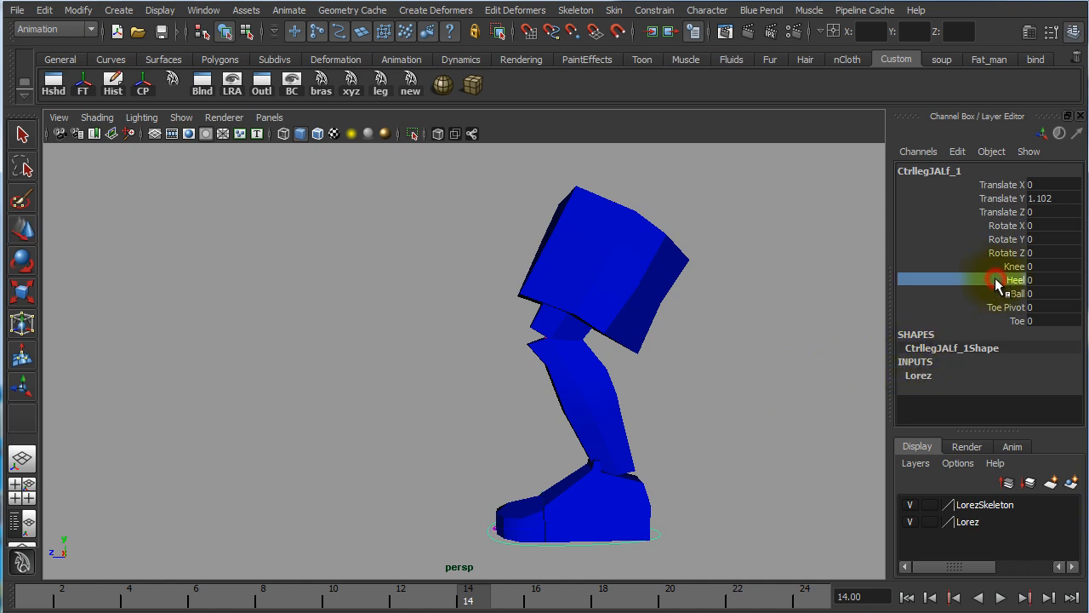
left_click(994, 293)
left_click(989, 306)
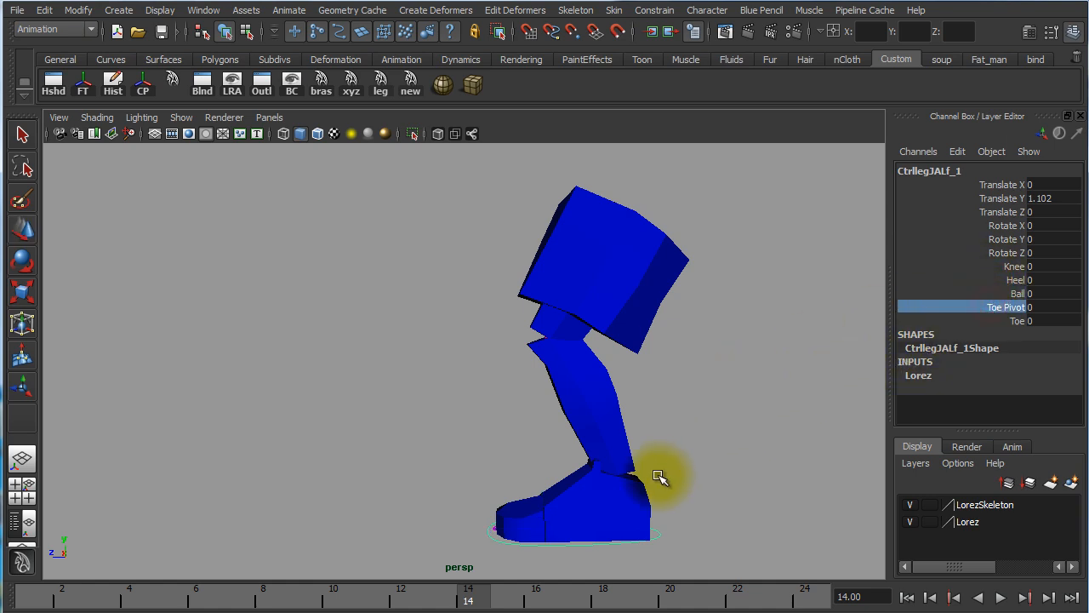
Deselect the foot control and select its curve again from a front three-quarter view
left_click(722, 454)
left_click_drag(519, 469, 564, 468, "alt")
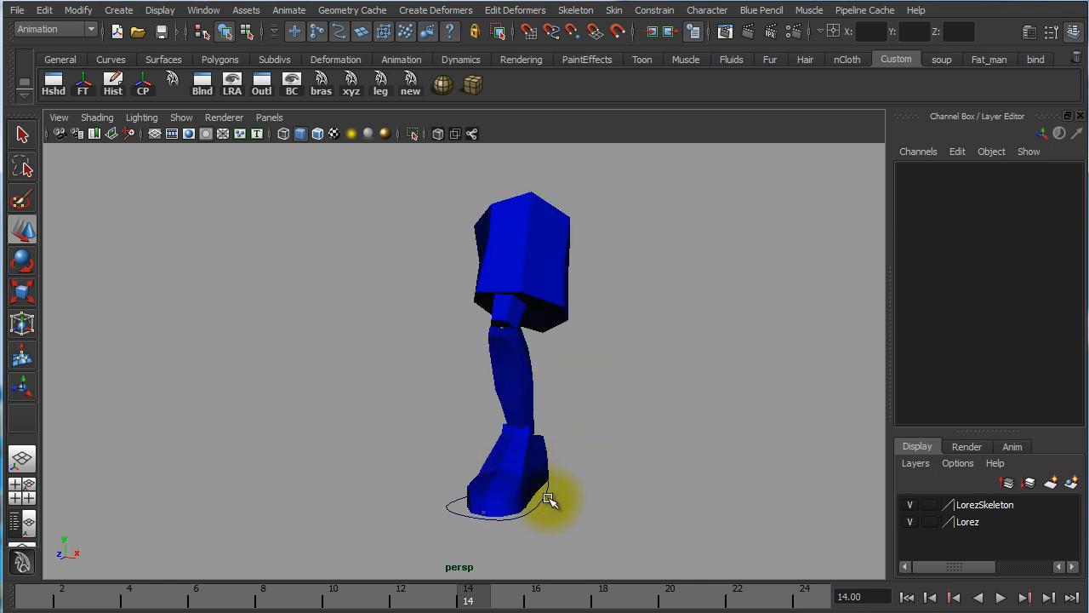
left_click(548, 502)
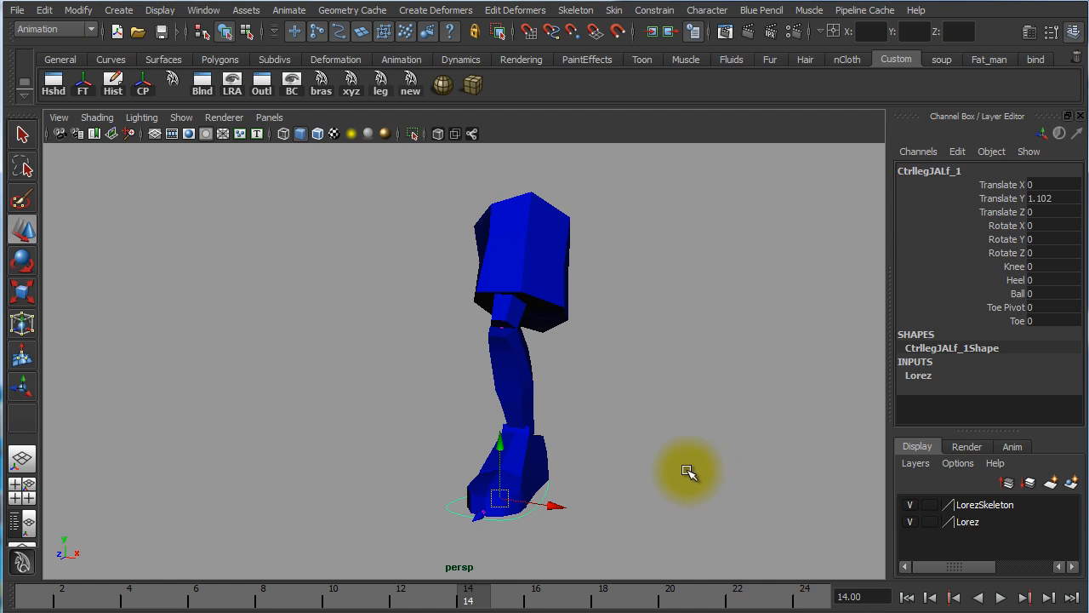
Reselect the foot control's curve and inspect the bent leg and foot from the side
left_click_drag(652, 465, 562, 471)
left_click(550, 529)
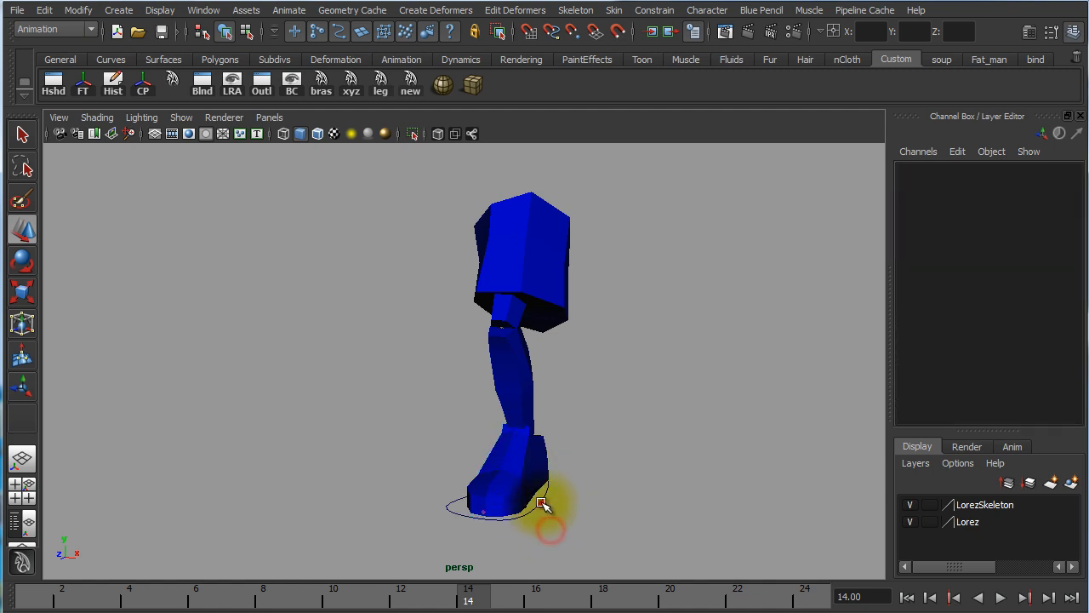
left_click(543, 506)
left_click_drag(698, 475, 494, 396, "alt")
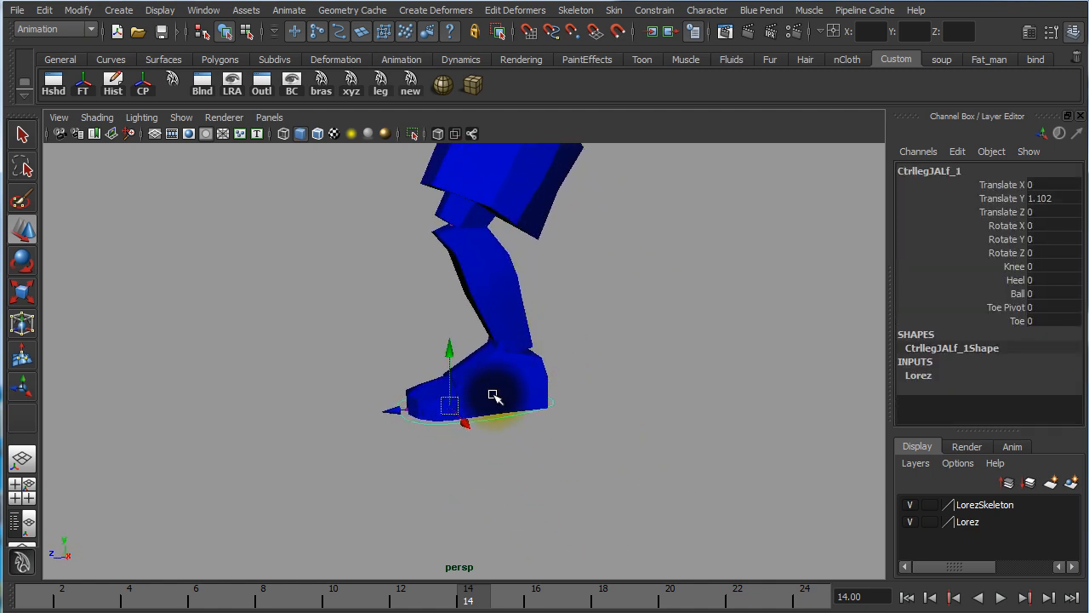
right_click_drag(494, 396, 567, 396, "alt")
middle_click_drag(594, 388, 590, 481, "alt")
right_click_drag(635, 449, 536, 434, "alt")
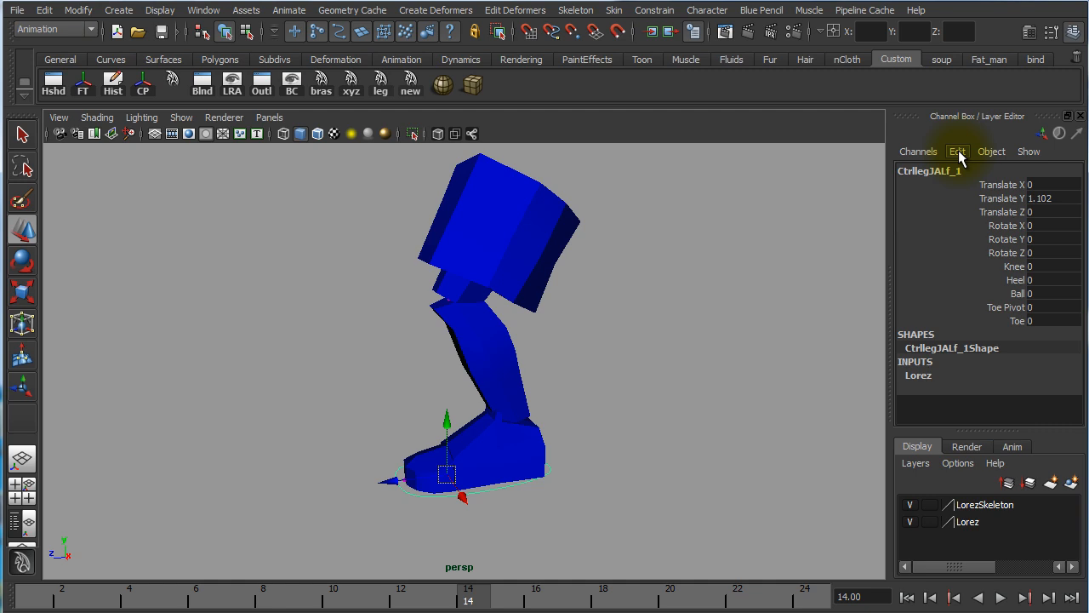
left_click(980, 212)
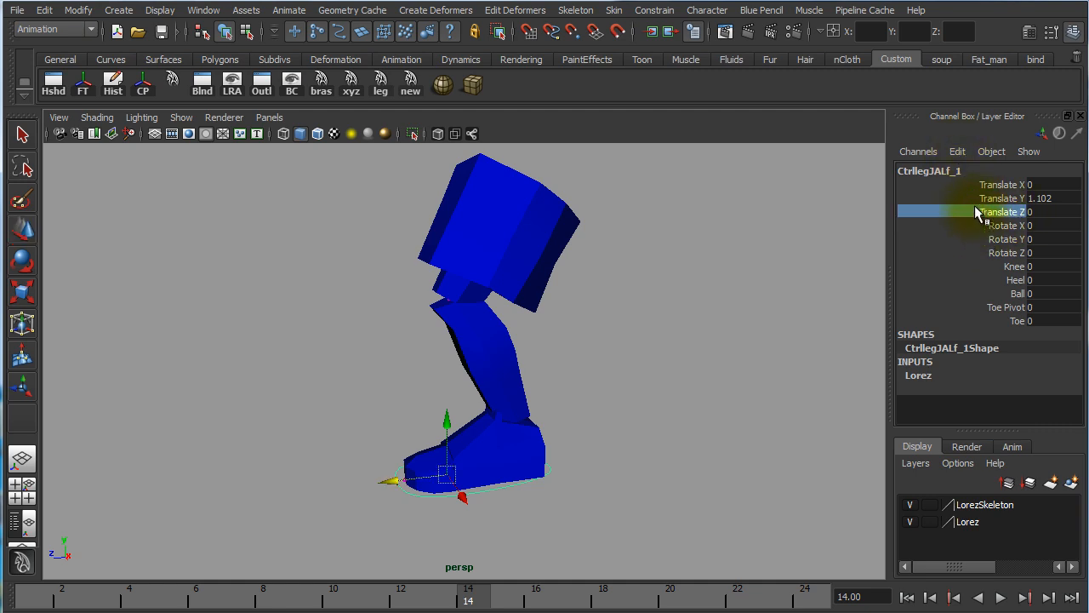
left_click(958, 152)
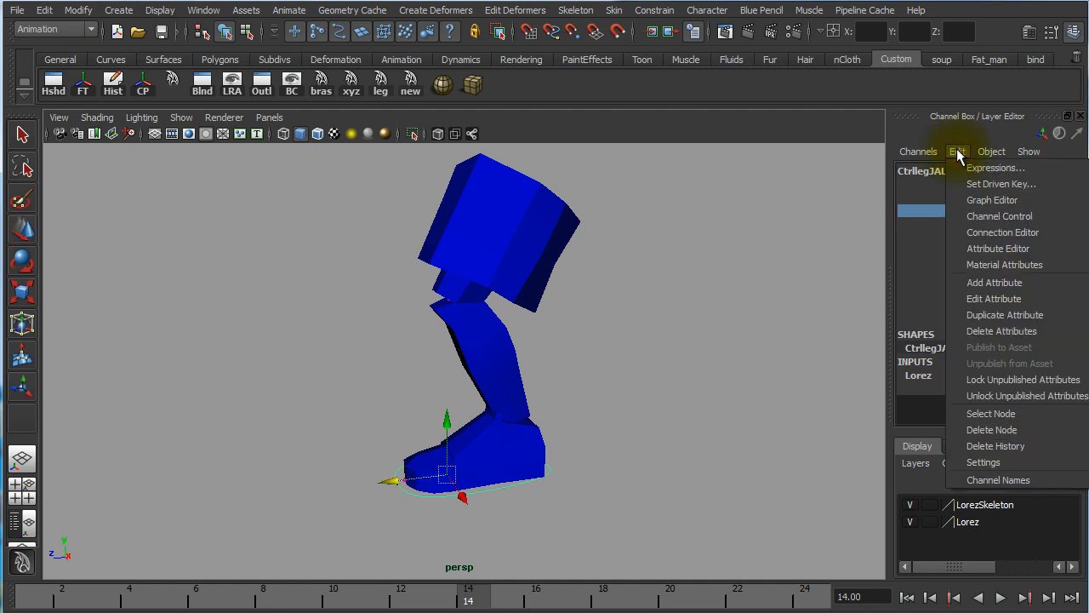
left_click(987, 281)
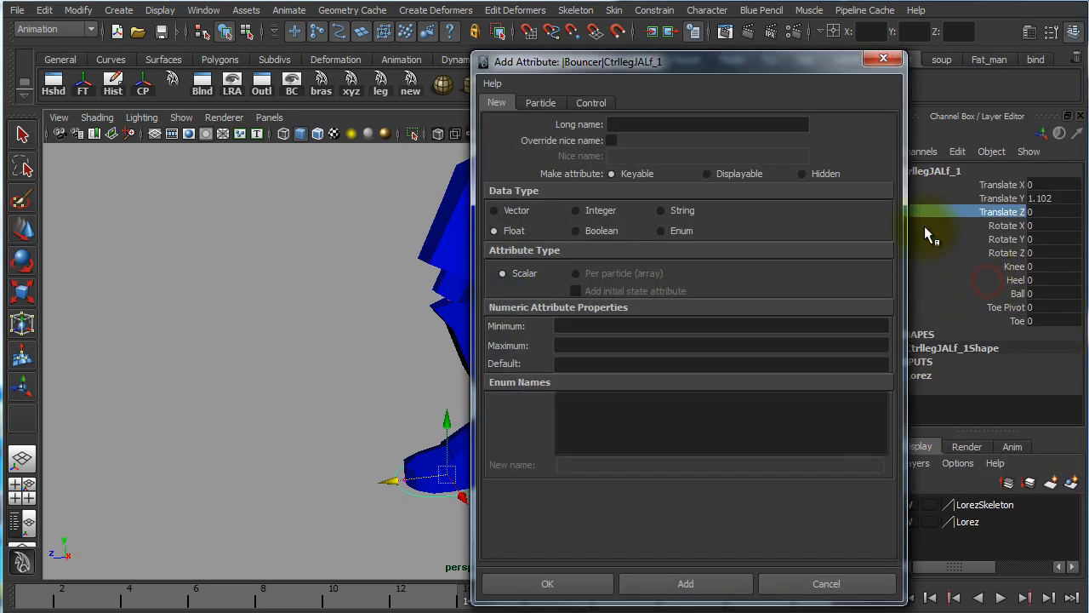
left_click(888, 63)
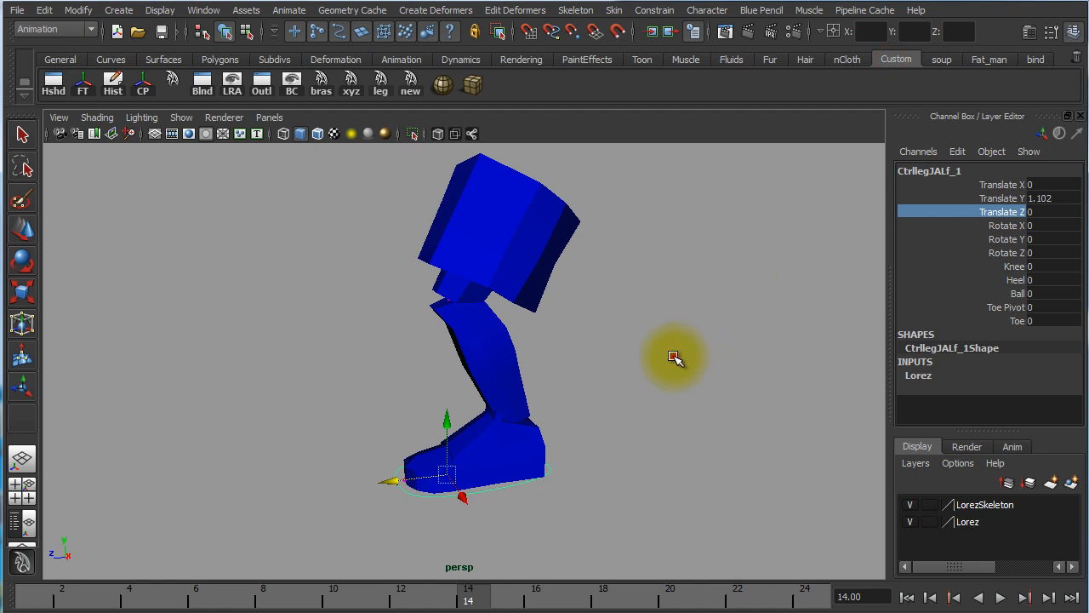
Start adding a custom attribute to the reselected foot control and enter footRoll as its long name
left_click(674, 357)
left_click(491, 495)
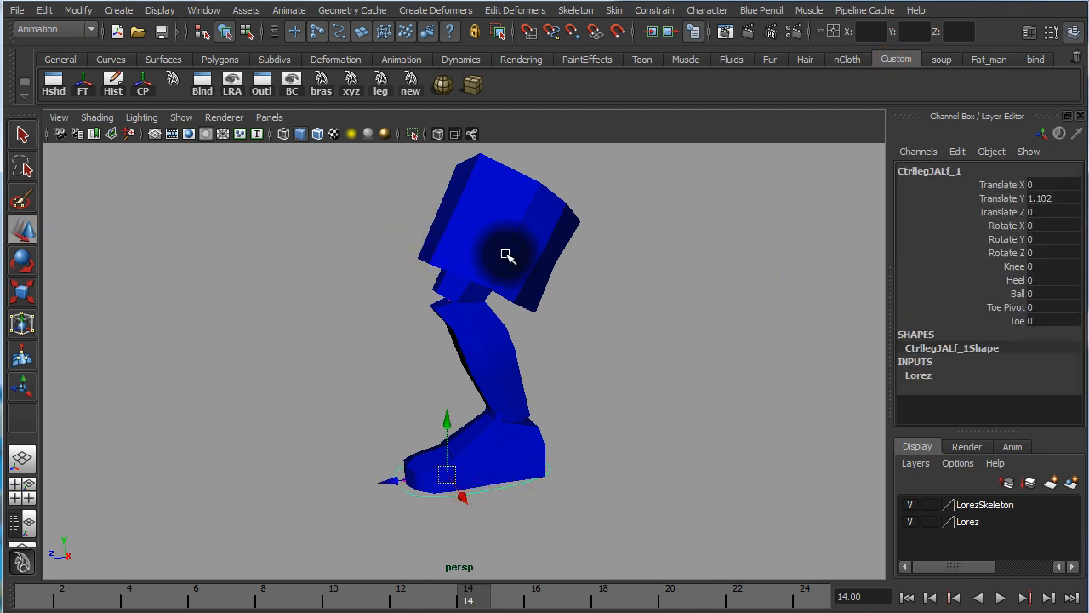
left_click(82, 12)
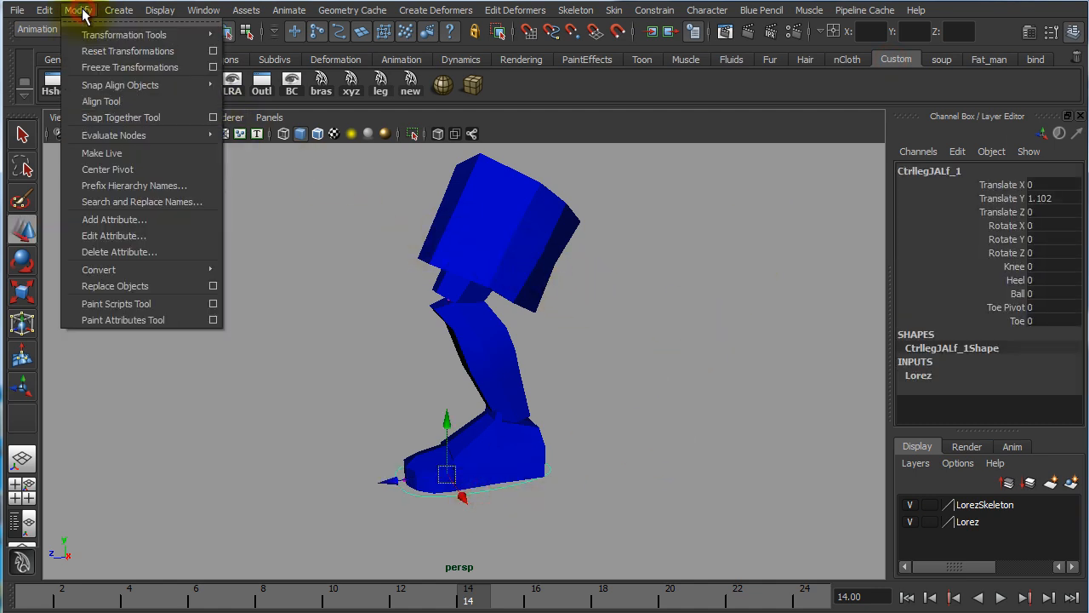
left_click(115, 220)
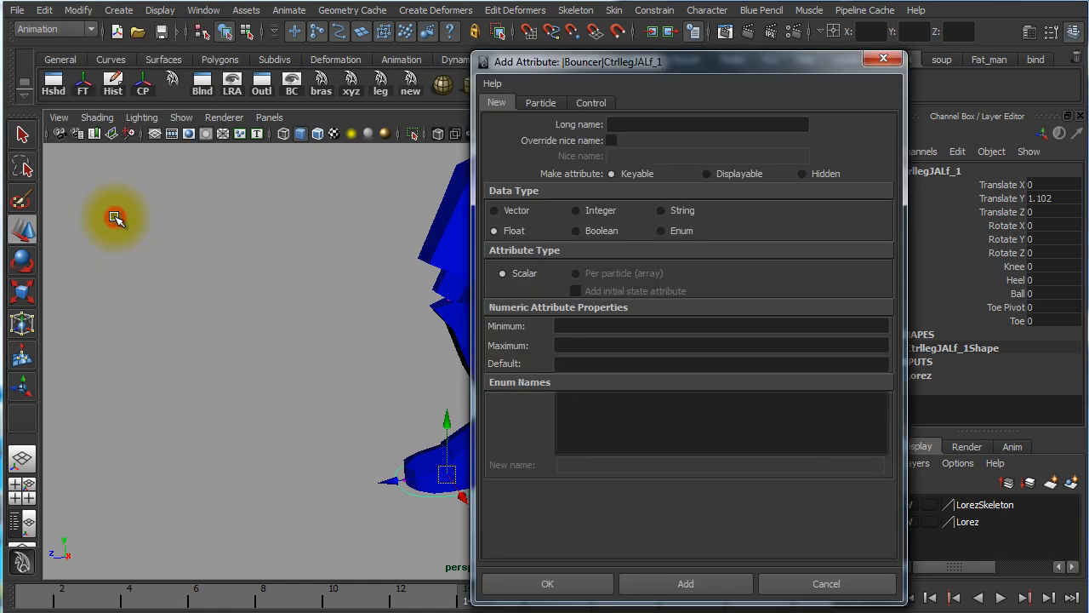
left_click_drag(644, 67, 577, 46)
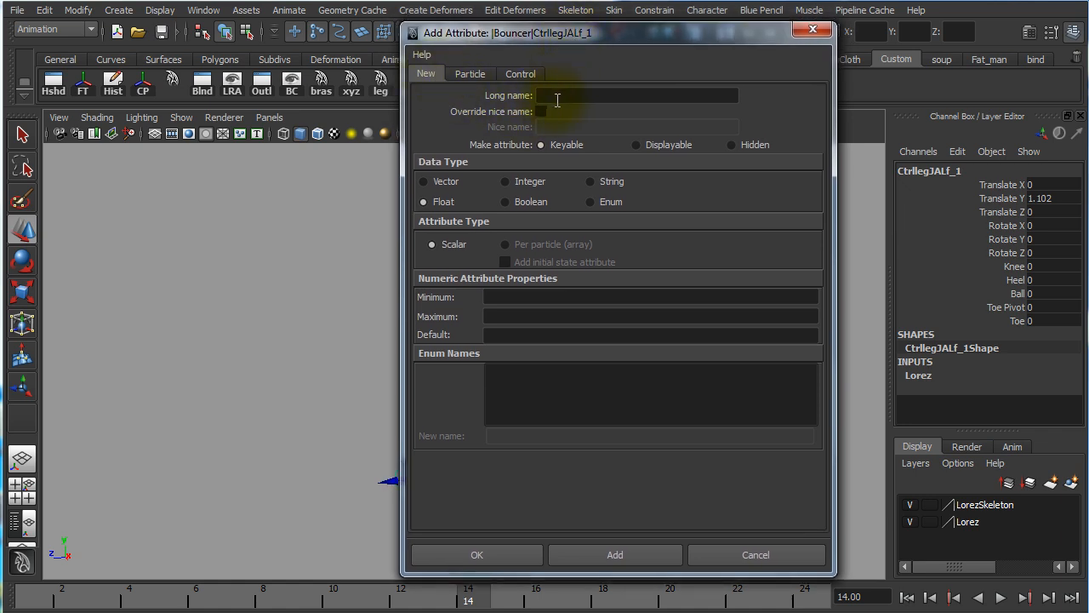
left_click(558, 97)
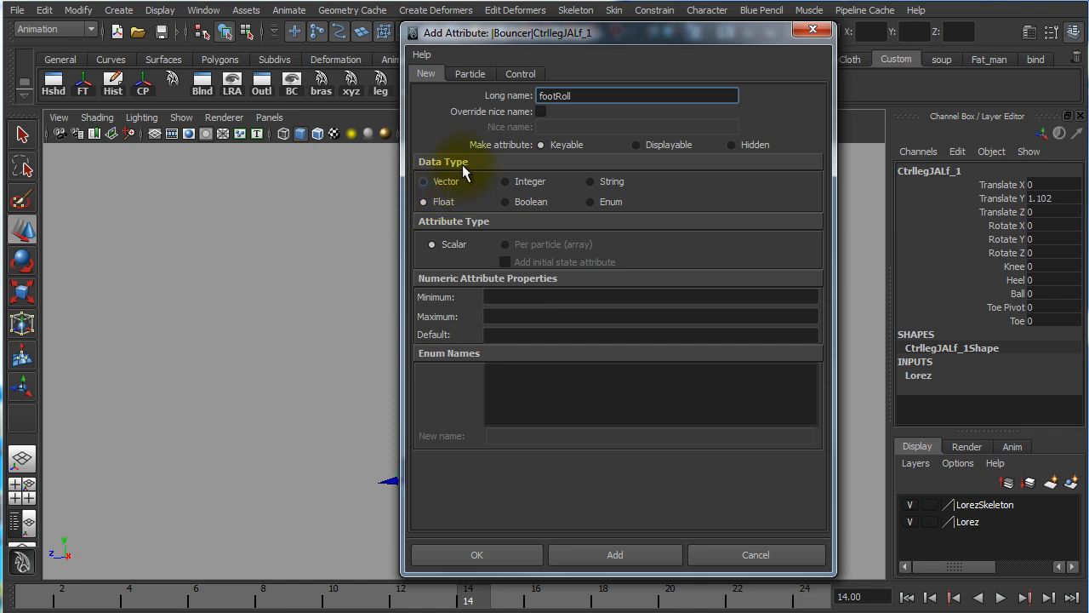
mouse_move(544, 34)
left_mouse_down()
mouse_move(639, 48)
mouse_move(517, 43)
mouse_move(528, 26)
left_mouse_up()
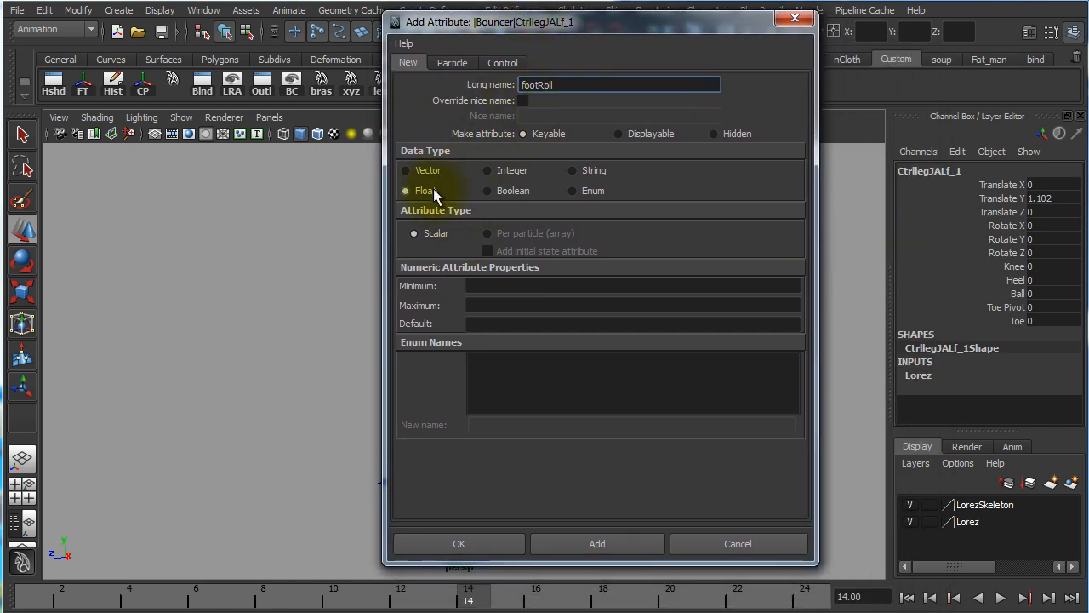
Try the Vector, Integer, String, Boolean and Enum data types for footRoll, and return it to Float
left_click(407, 171)
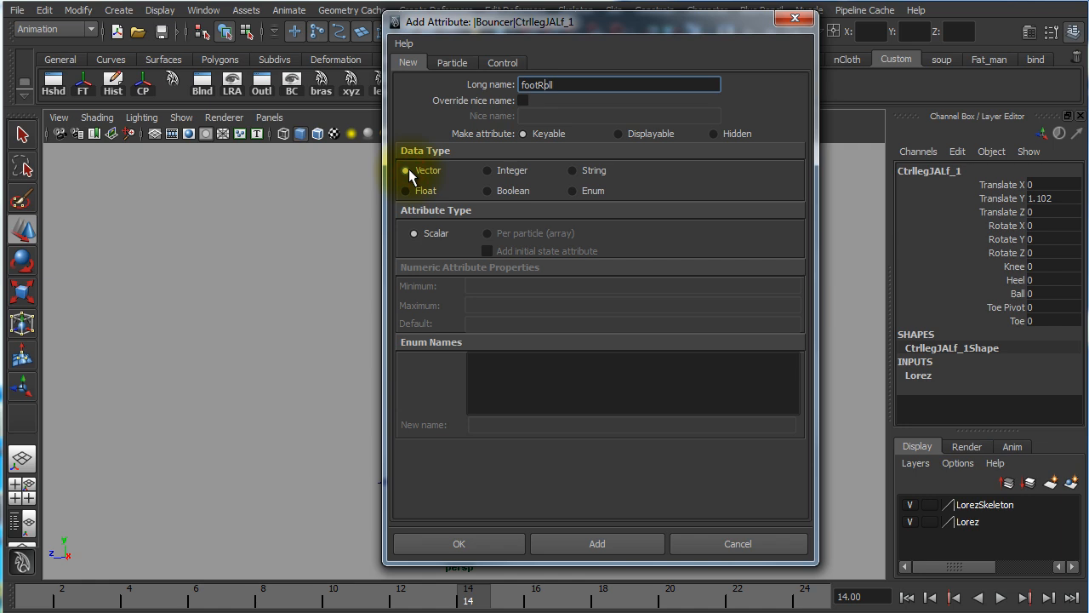
left_click(487, 172)
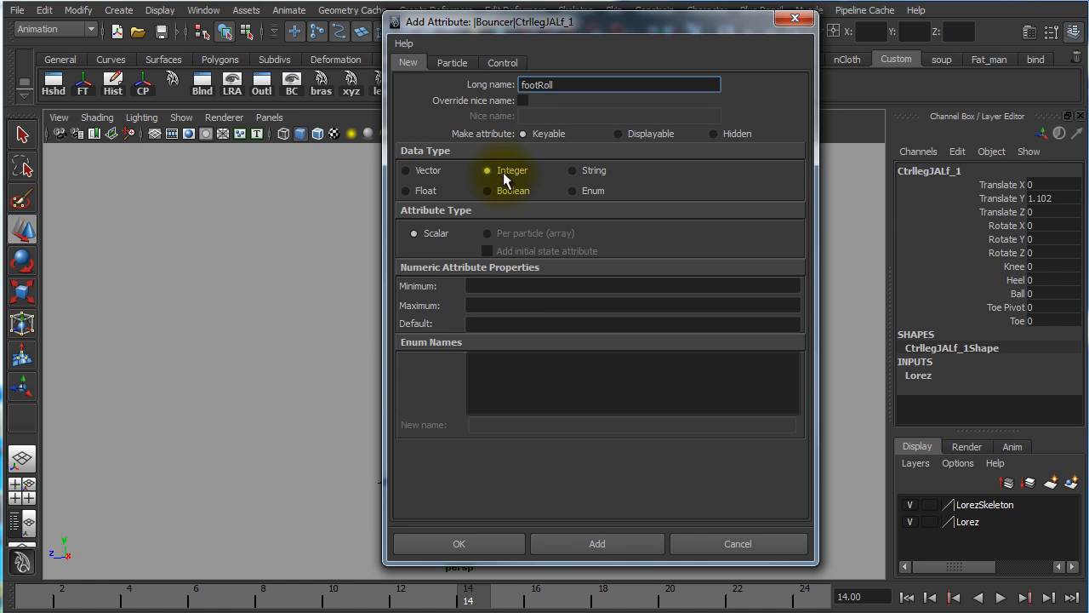
left_click(573, 173)
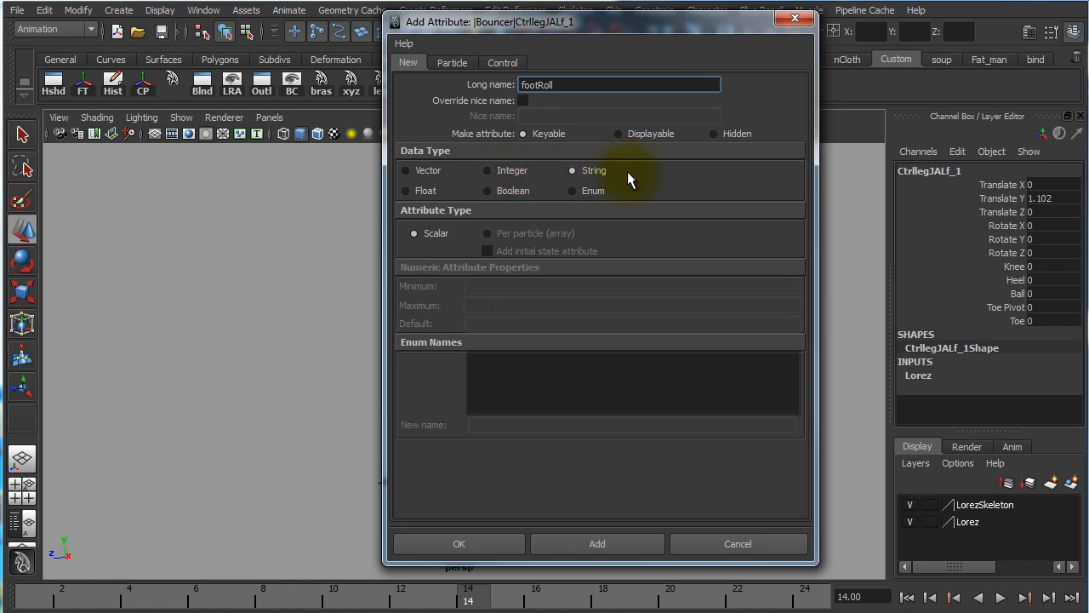
left_click(407, 193)
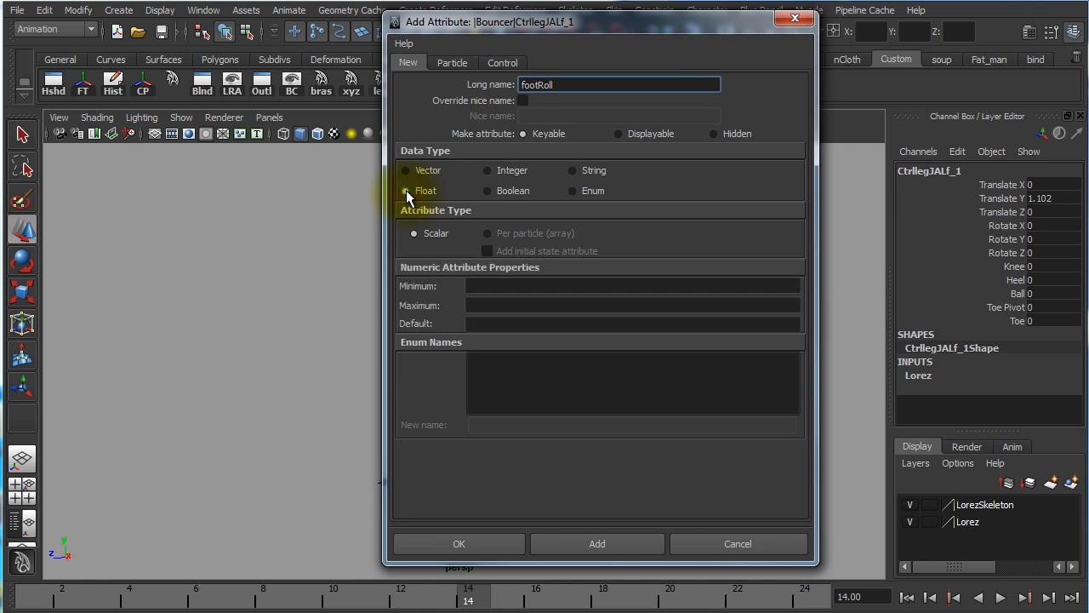
left_click(487, 192)
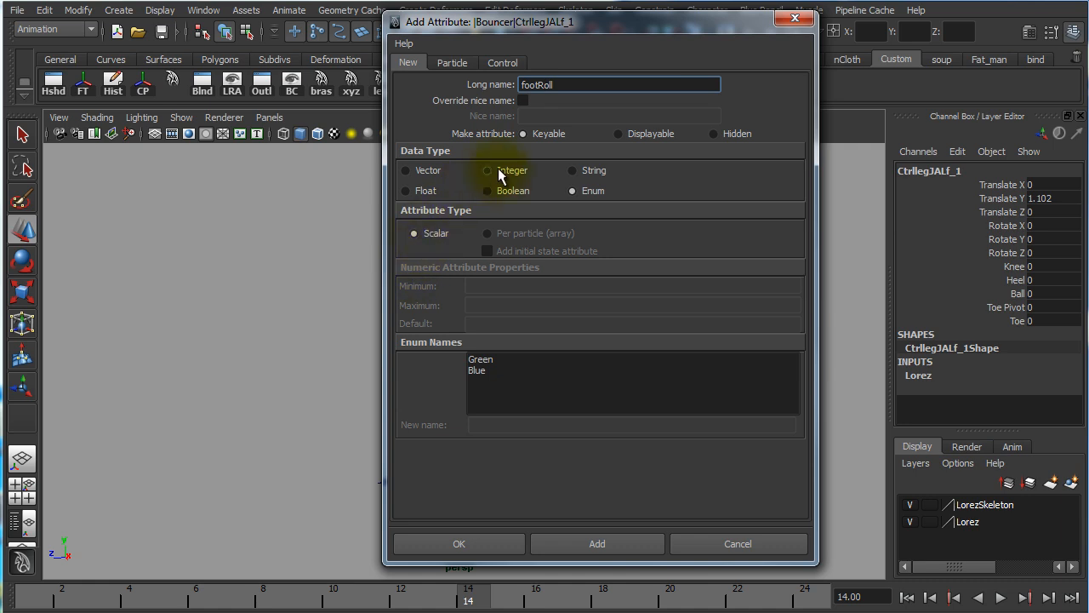
left_click(407, 192)
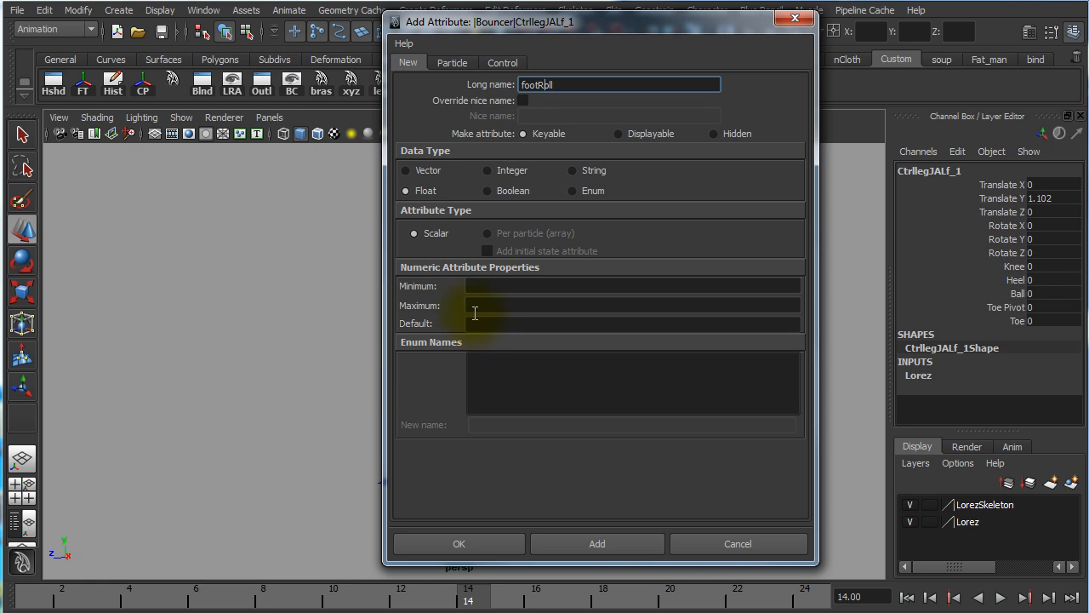
Give footRoll a minimum of -5, a maximum of 10 and a default of 0, and create the attribute
left_click(479, 287)
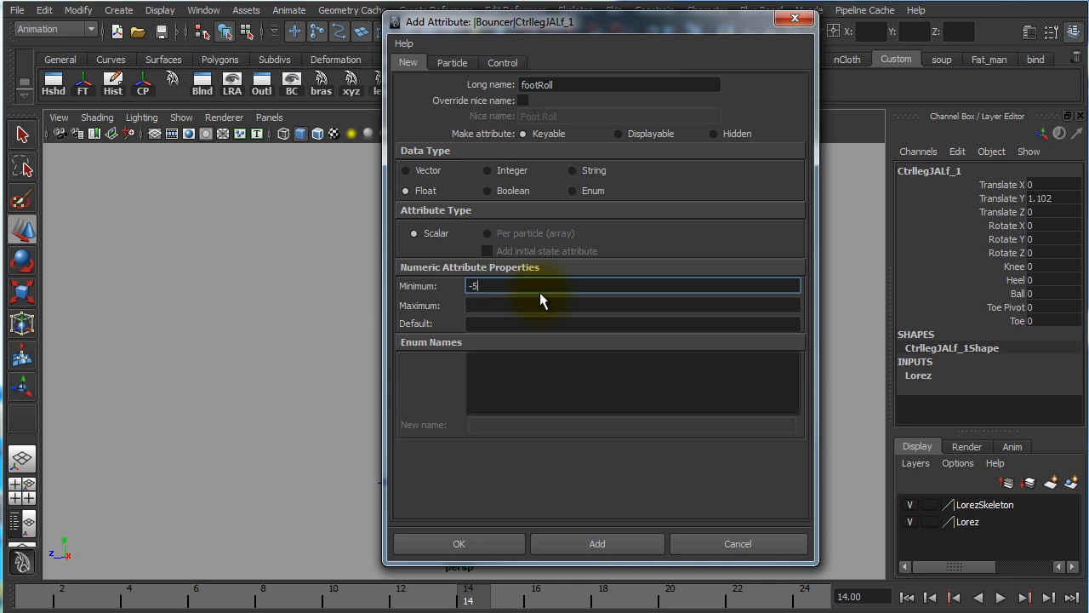
left_click(478, 305)
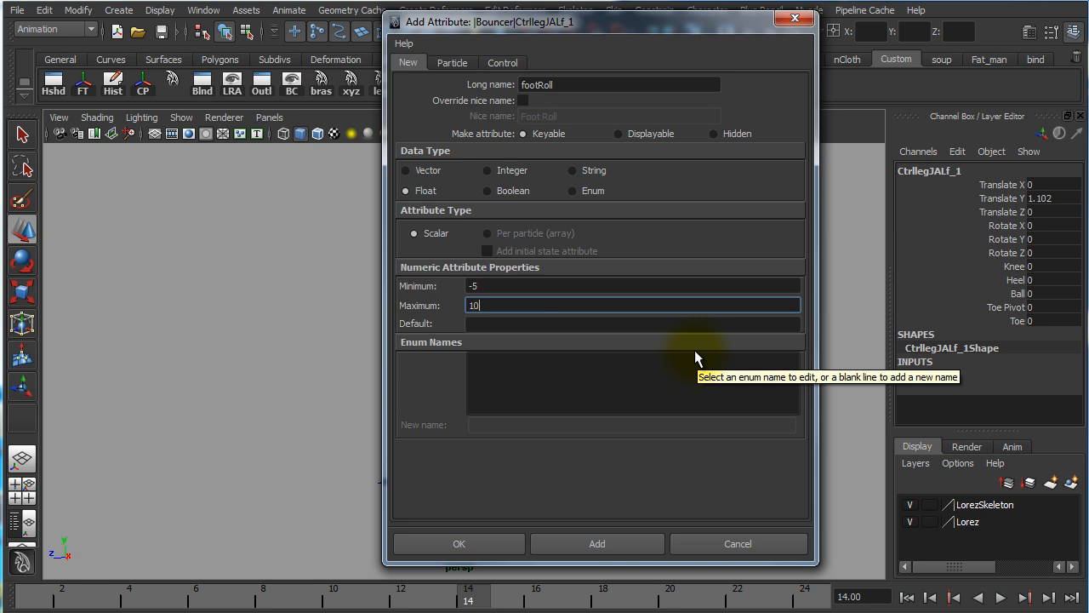
left_click(480, 325)
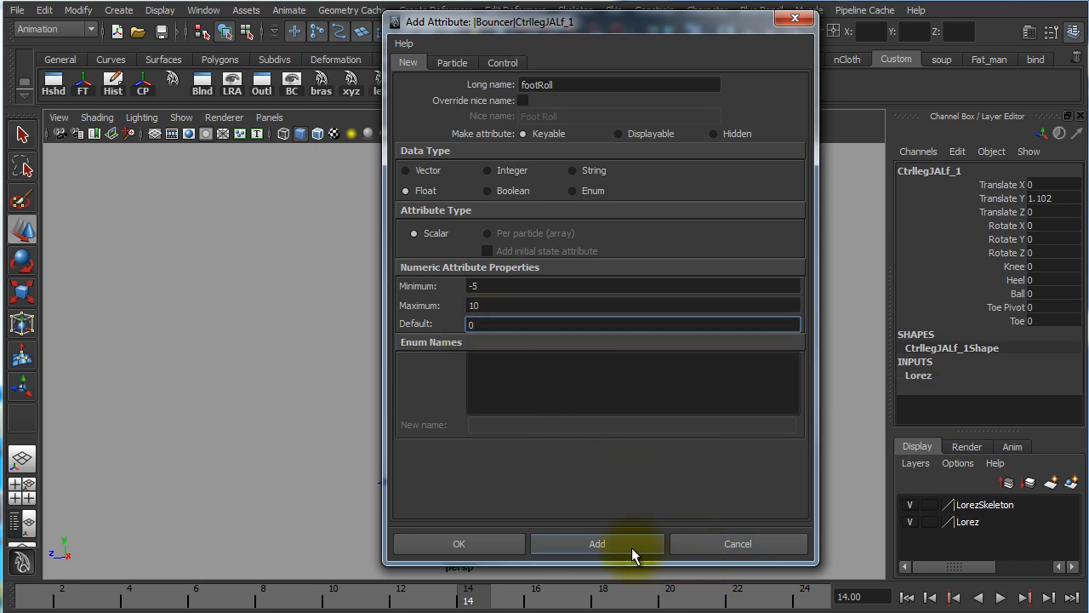
left_click(471, 548)
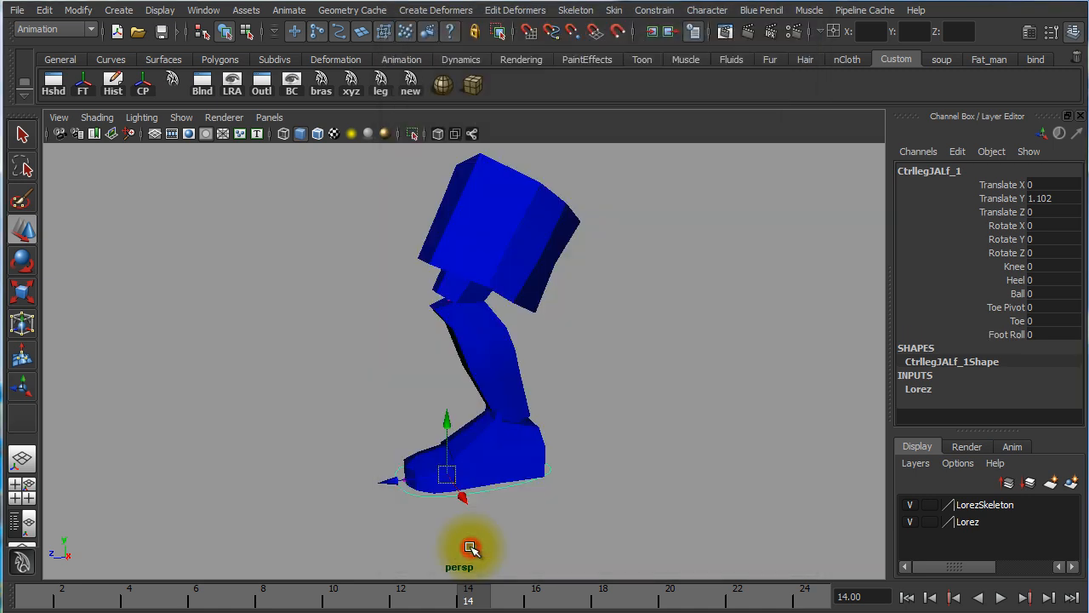
Test the new Foot Roll channel by scrubbing its value in the viewport, and deselect the foot control
left_click(1009, 338)
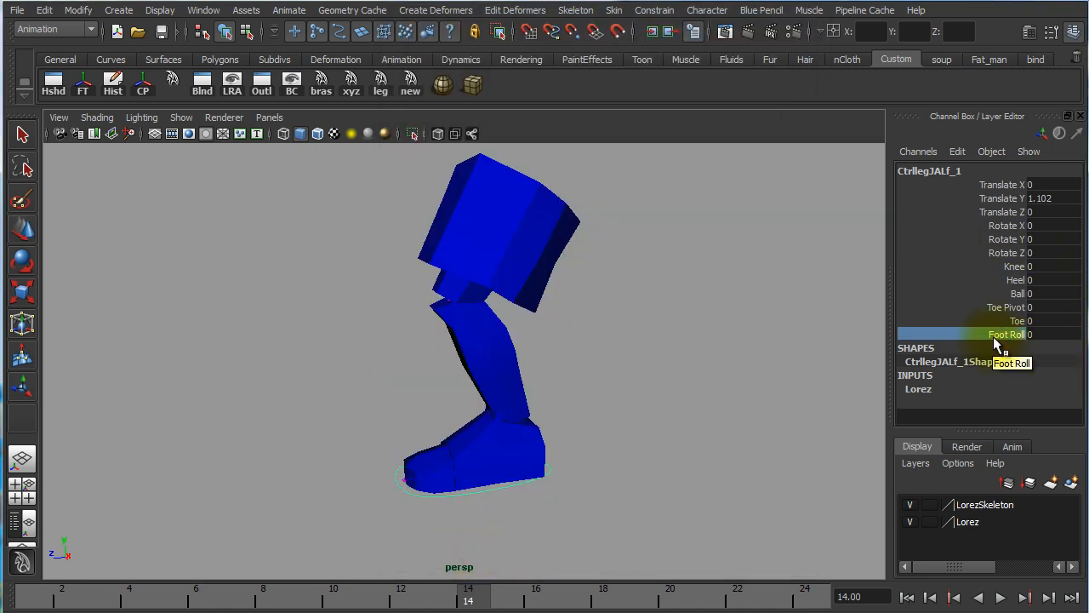
left_click(967, 343)
left_click(993, 337)
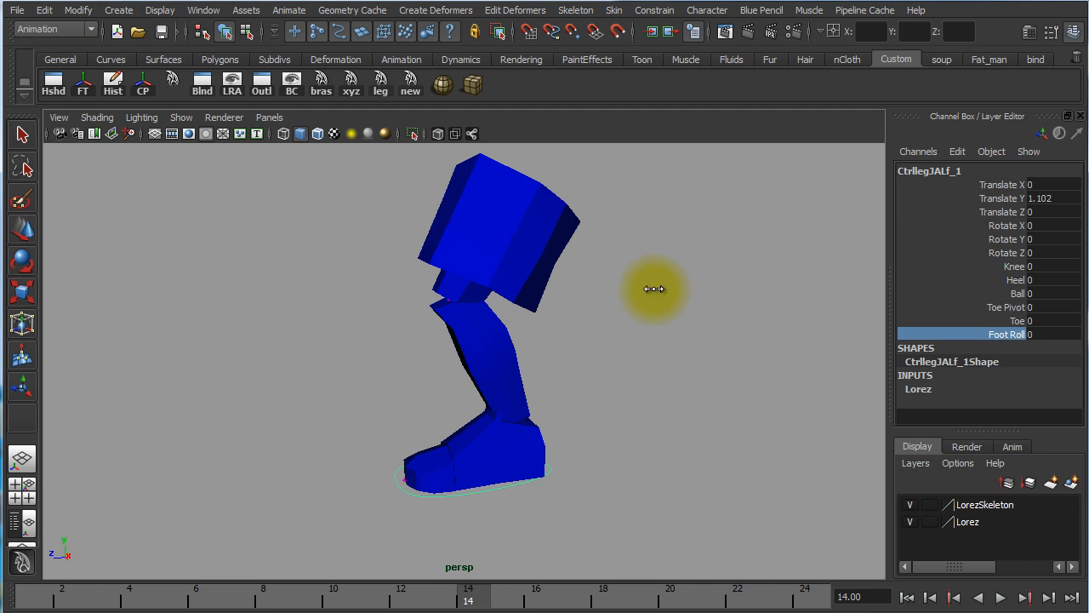
middle_click_drag(653, 289, 723, 309)
left_click(1050, 333)
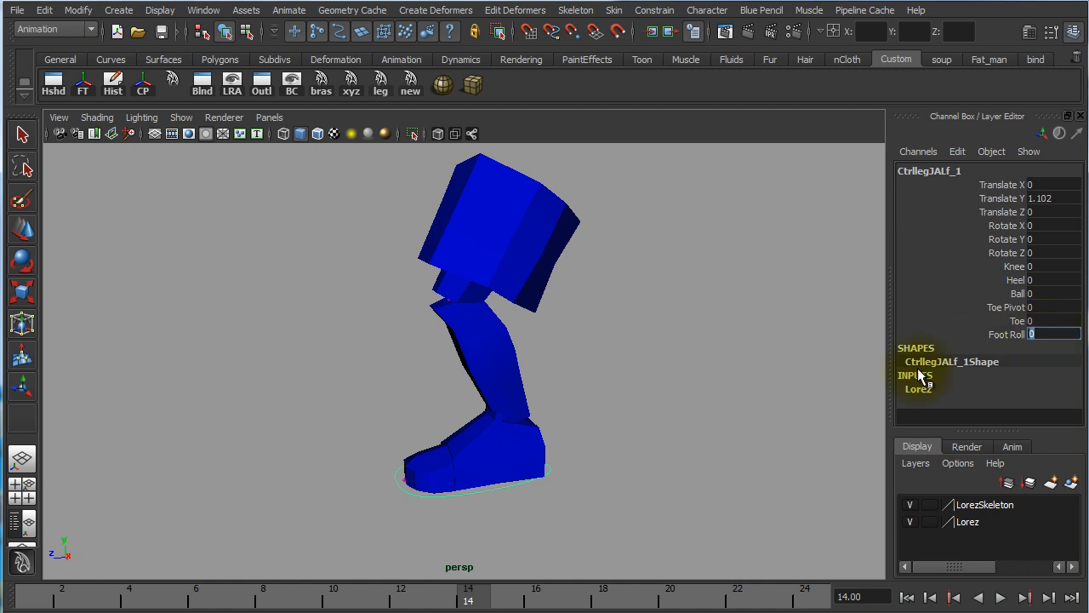
left_click(701, 377)
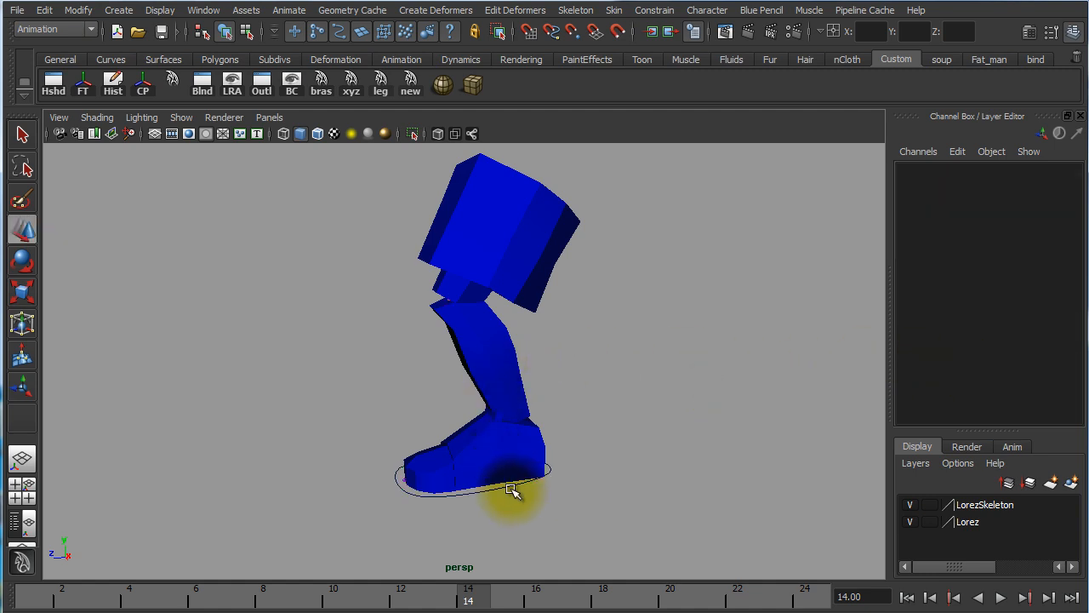
left_click(511, 491)
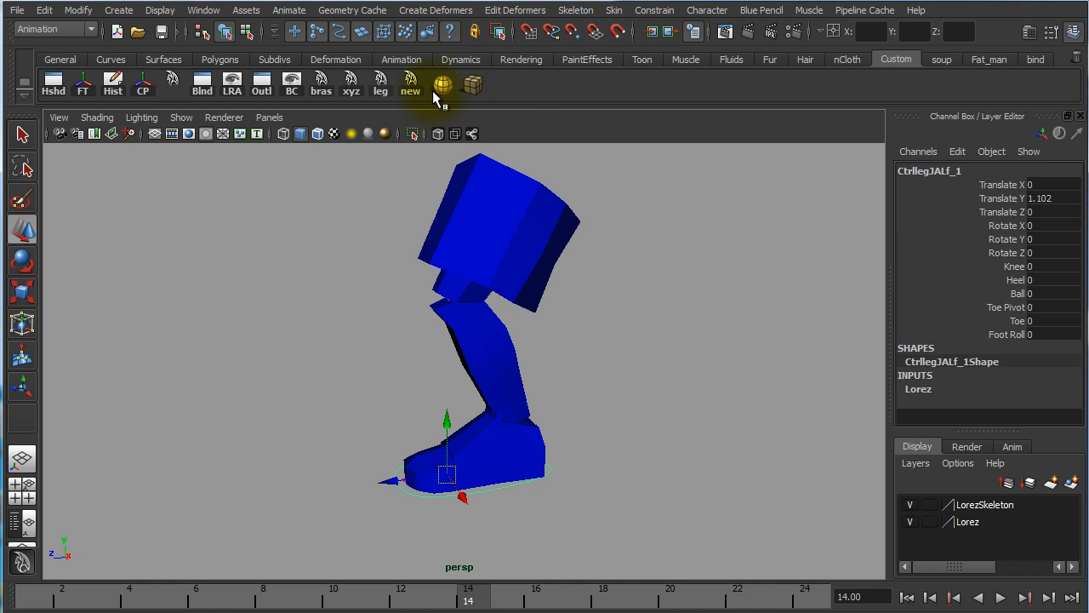
left_click(291, 12)
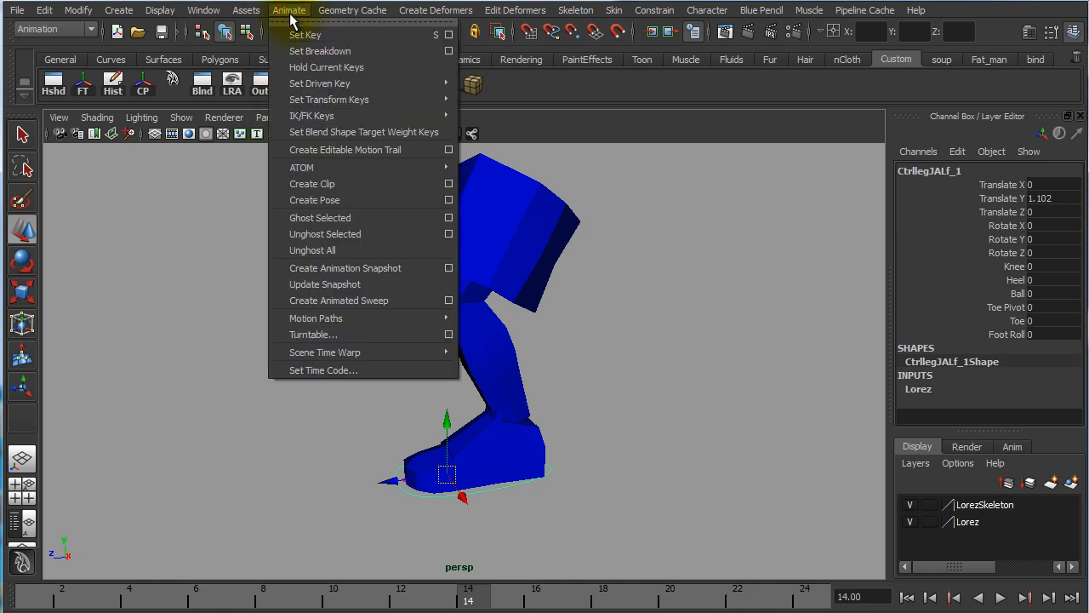
mouse_move(359, 87)
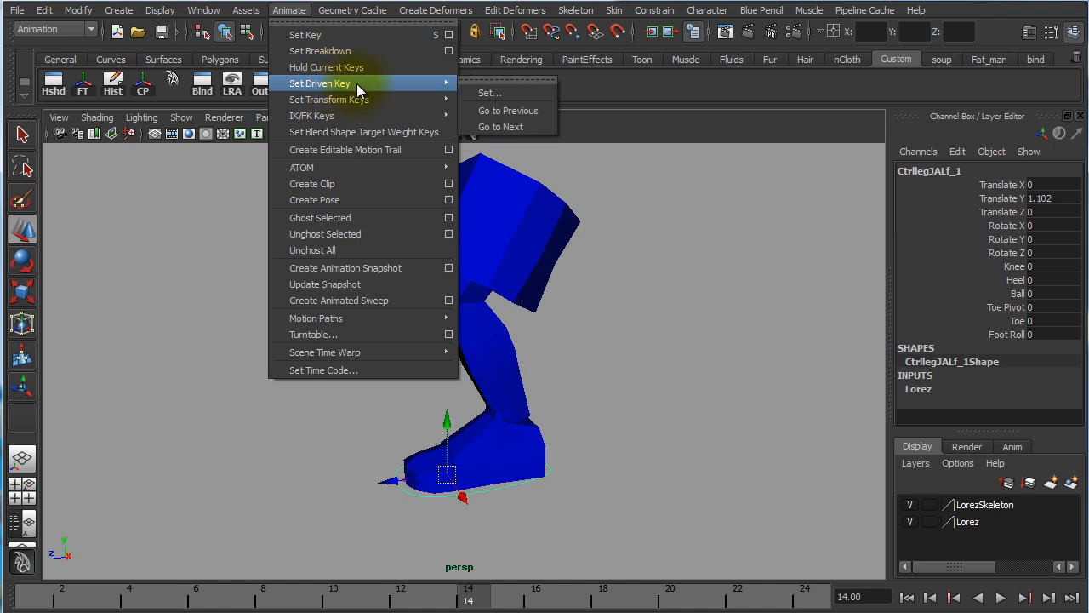
left_click(145, 324)
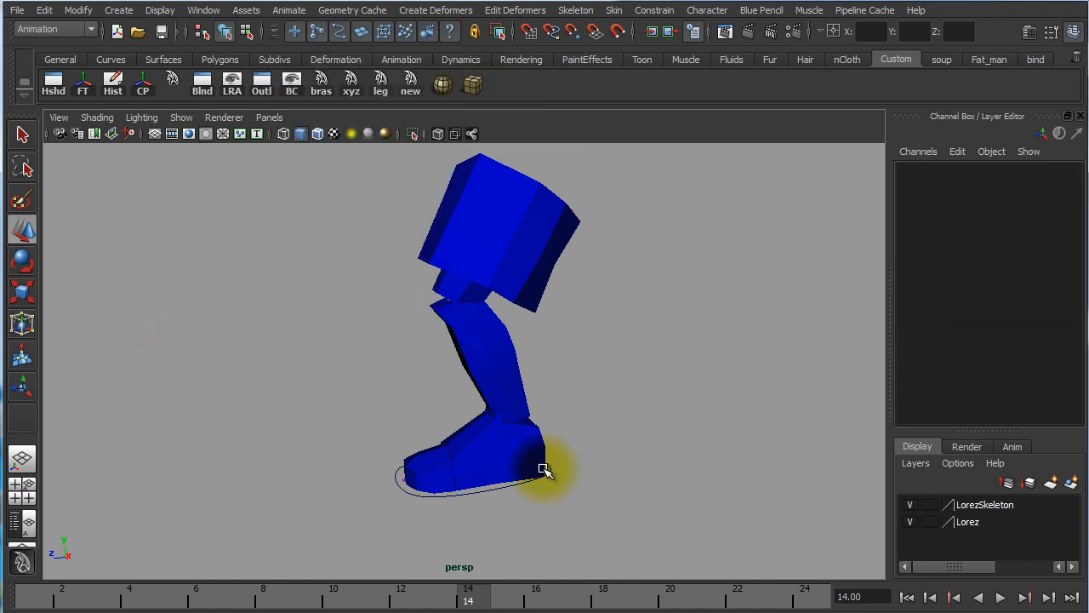
Reselect the foot control and open Set Driven Key with its Heel, Ball and Toe Pivot channels as the driven attributes
left_click(500, 491)
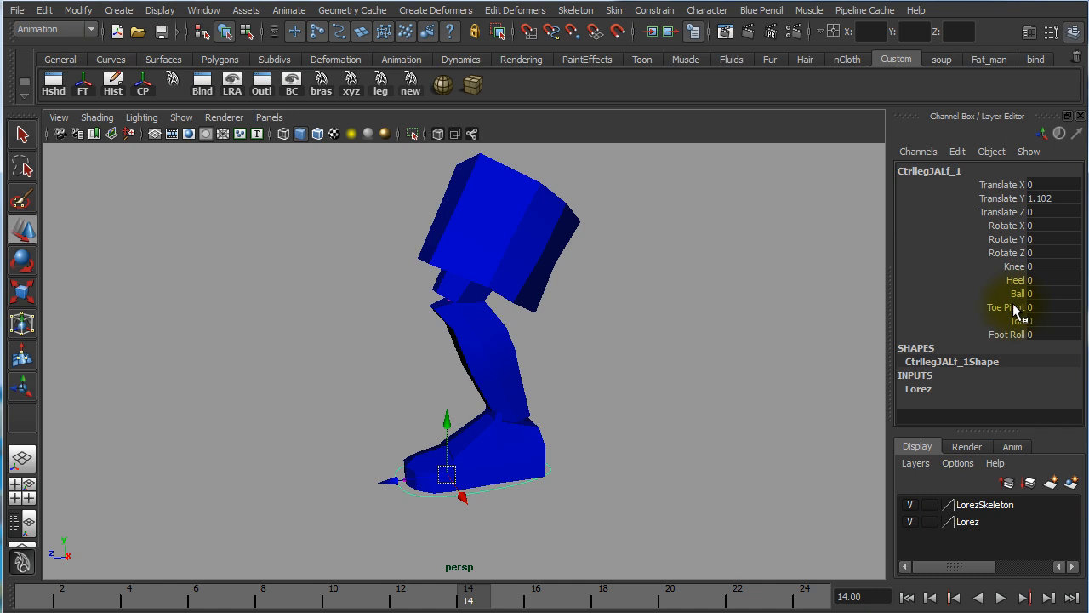
left_click_drag(1020, 307, 1015, 289)
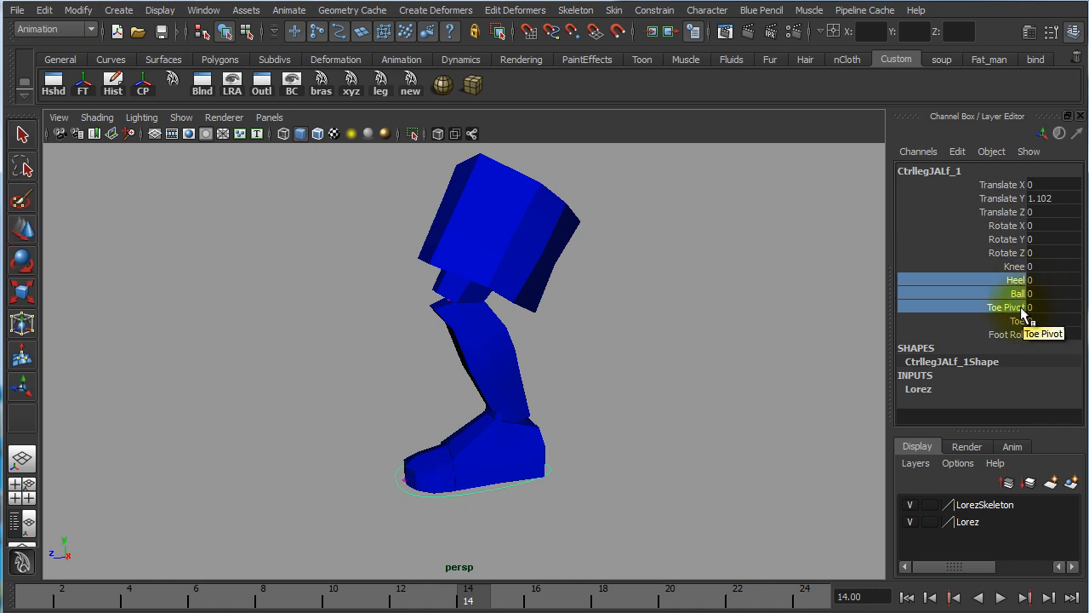
left_click(958, 154)
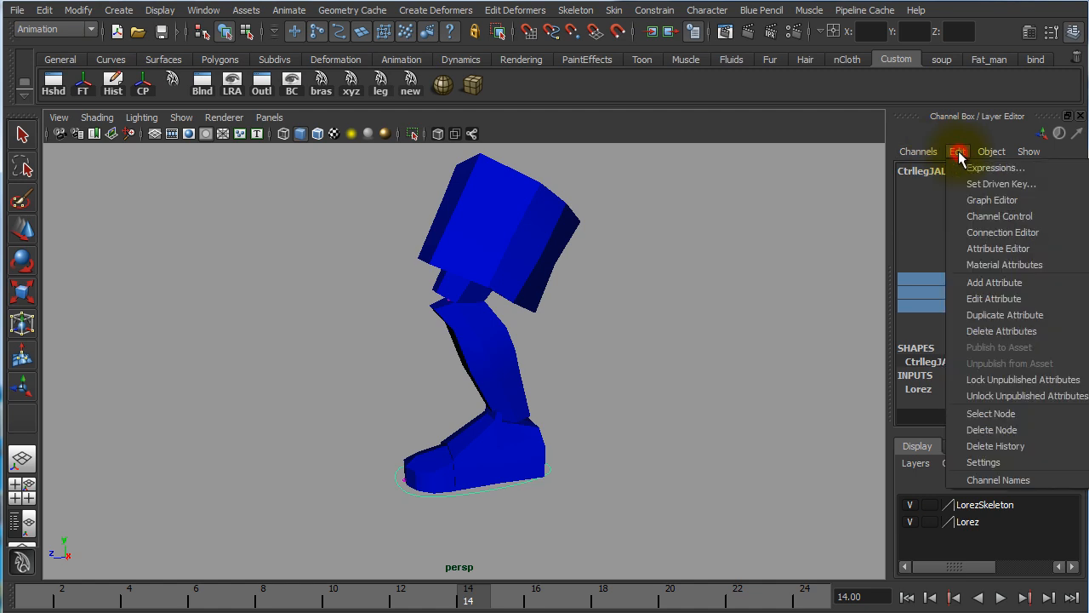
left_click(998, 186)
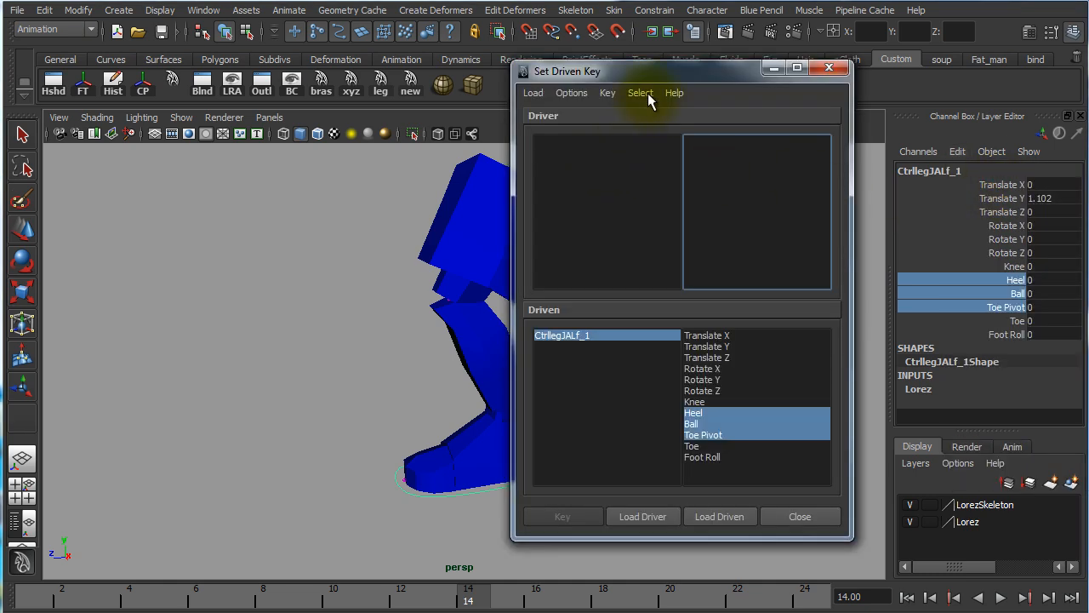
left_click_drag(667, 79, 304, 100)
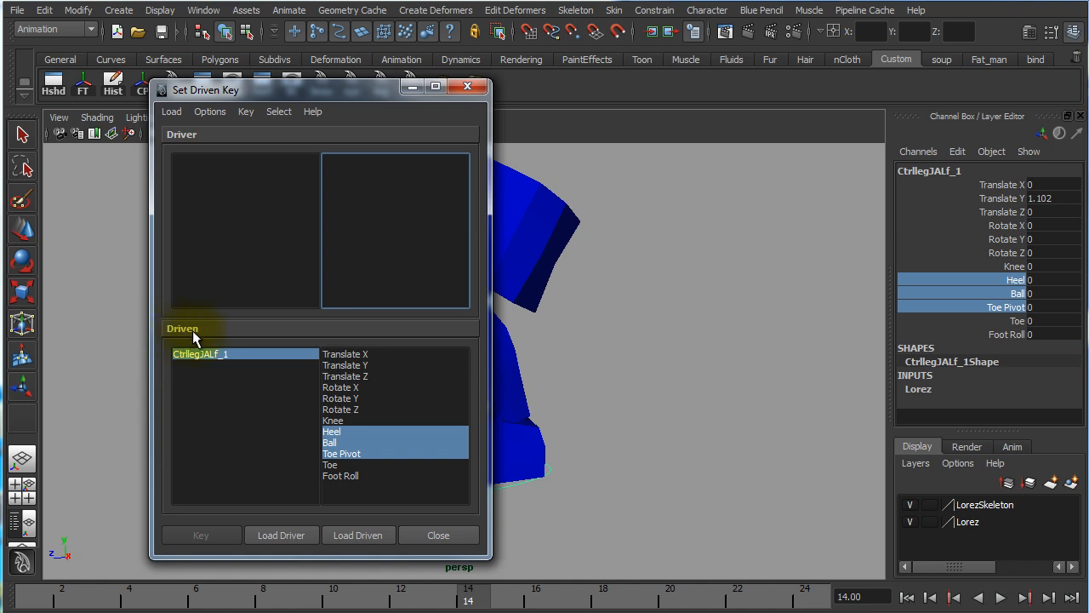
left_click_drag(345, 91, 772, 94)
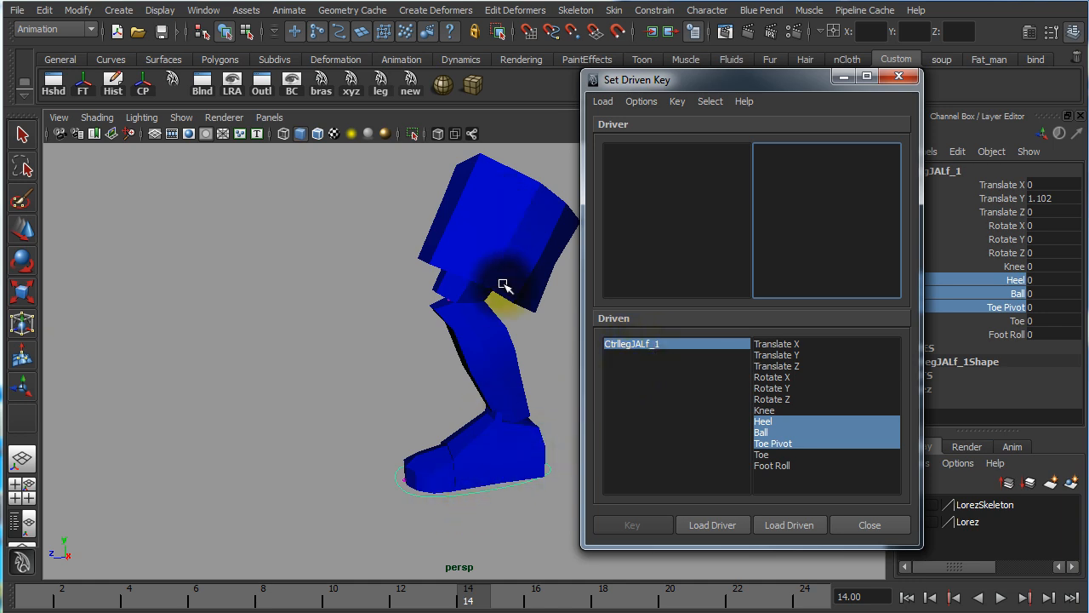
left_click_drag(777, 83, 709, 73)
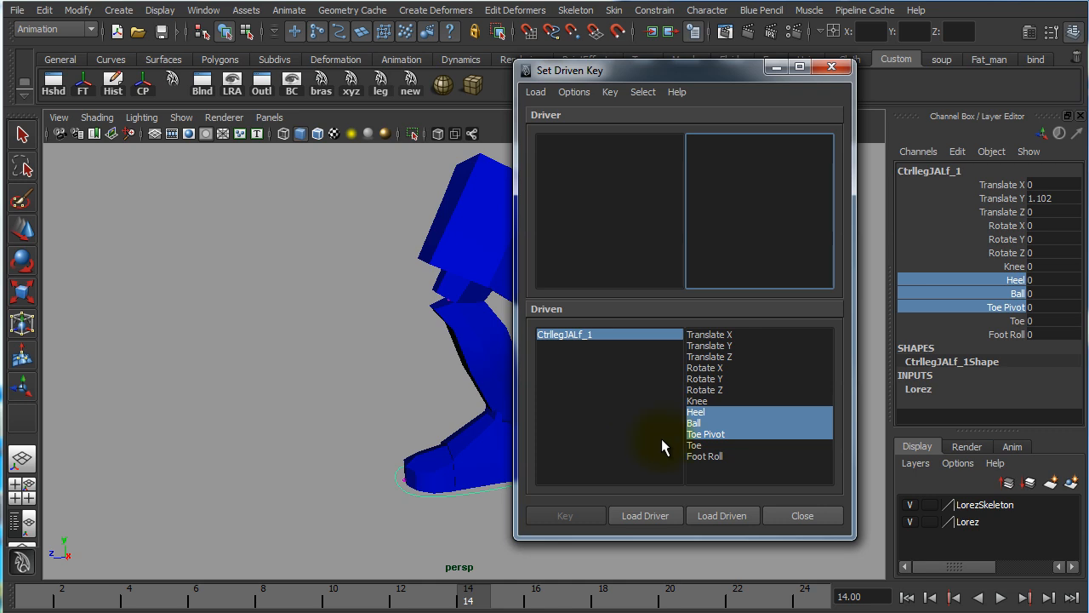
Reselect the foot control, load it as the driver in Set Driven Key and choose Foot Roll as the driving attribute
left_click_drag(657, 81, 229, 75)
left_click(686, 285)
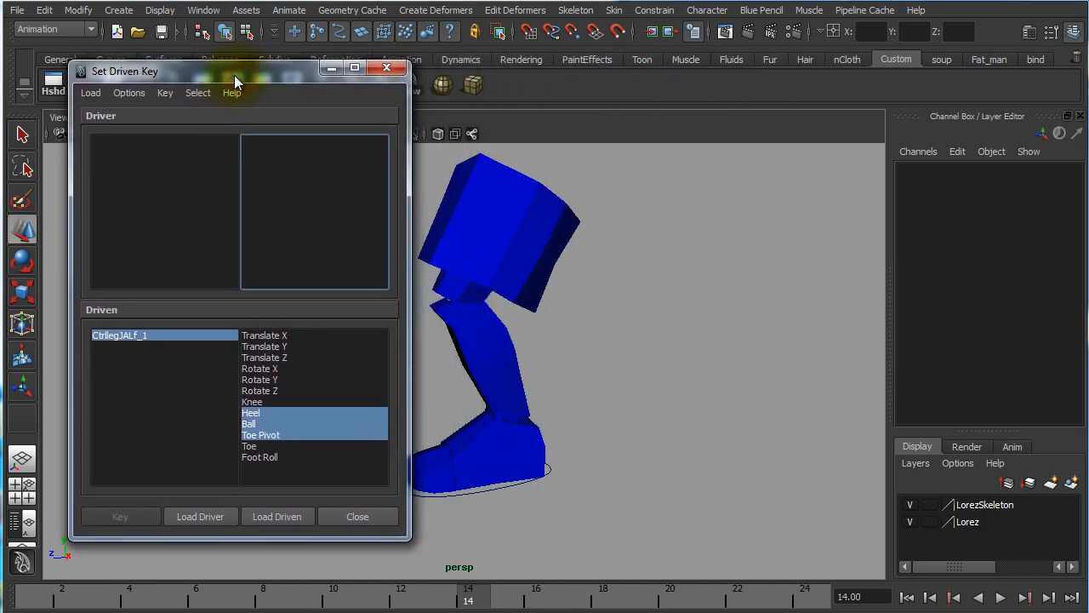
left_click(457, 496)
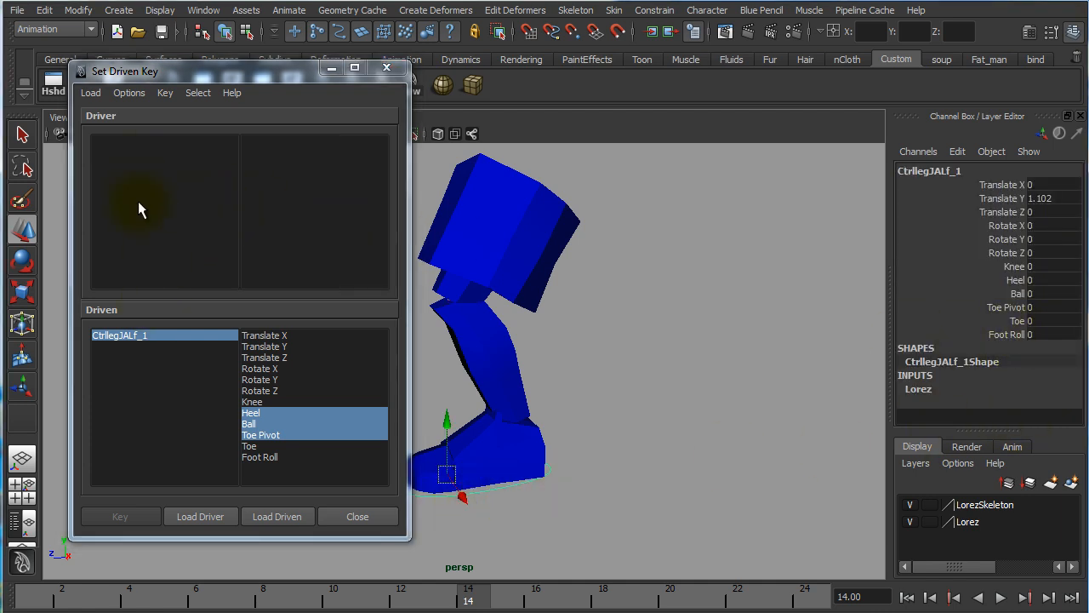
left_click(202, 517)
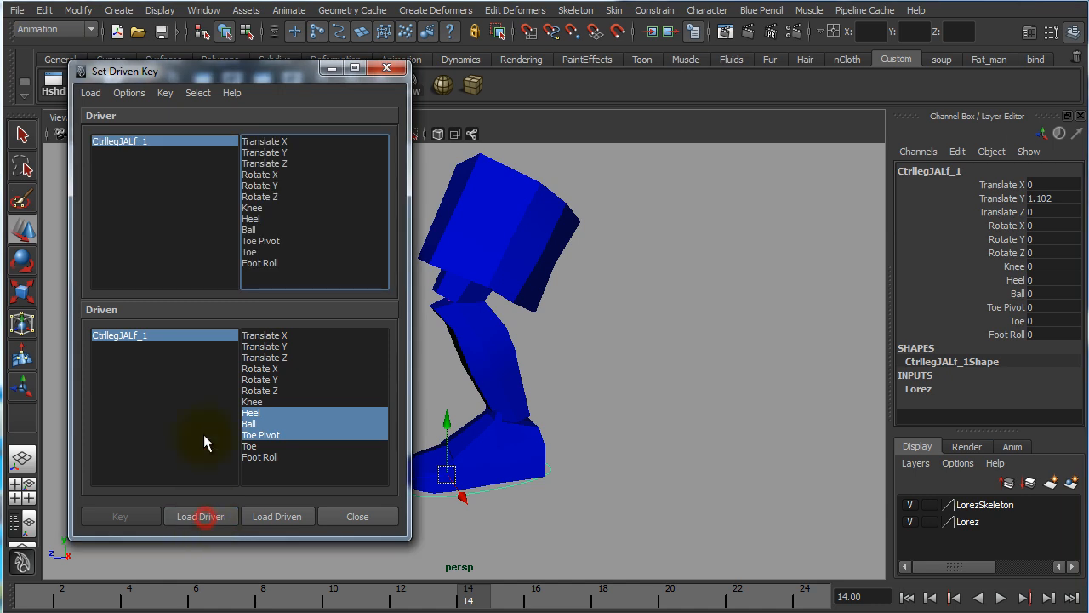
left_click(268, 264)
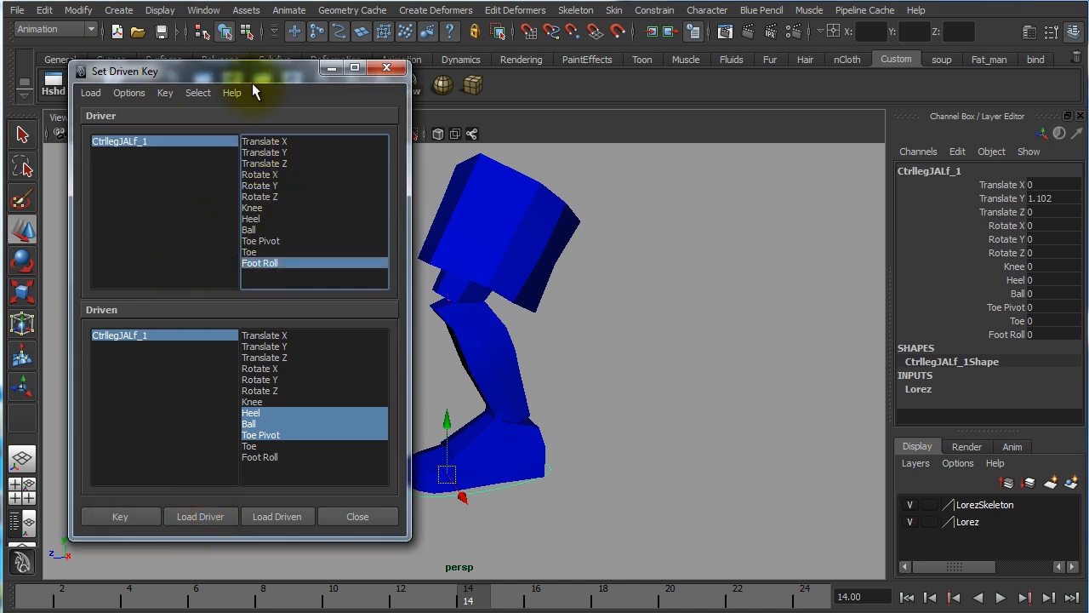
Key Heel, Ball and Toe Pivot at 0 against Foot Roll 0 as the neutral foot pose
left_click_drag(305, 72, 752, 57)
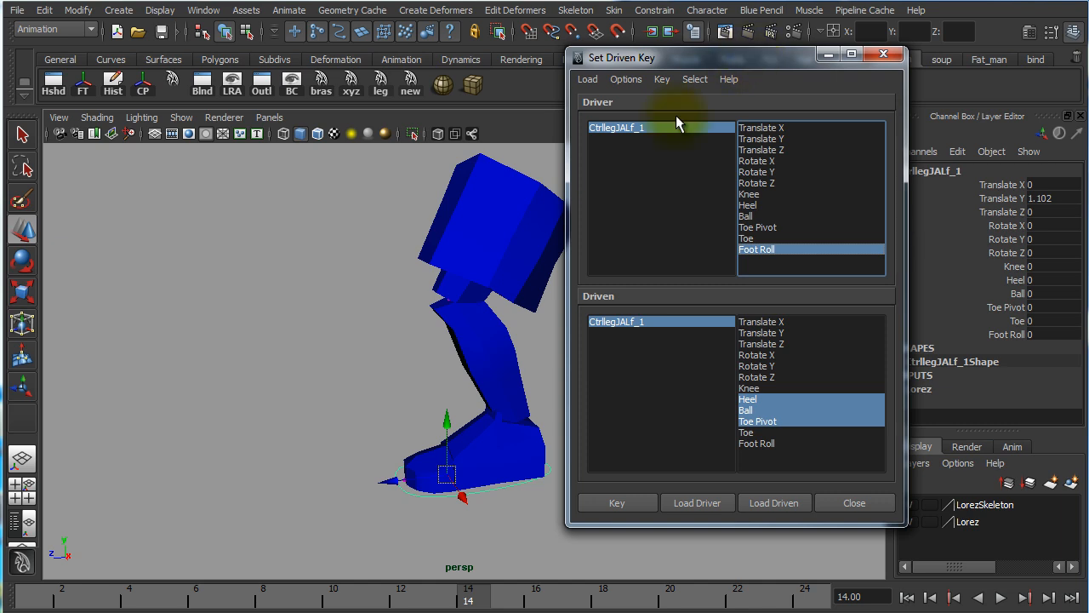
middle_click_drag(425, 414, 313, 390, "alt")
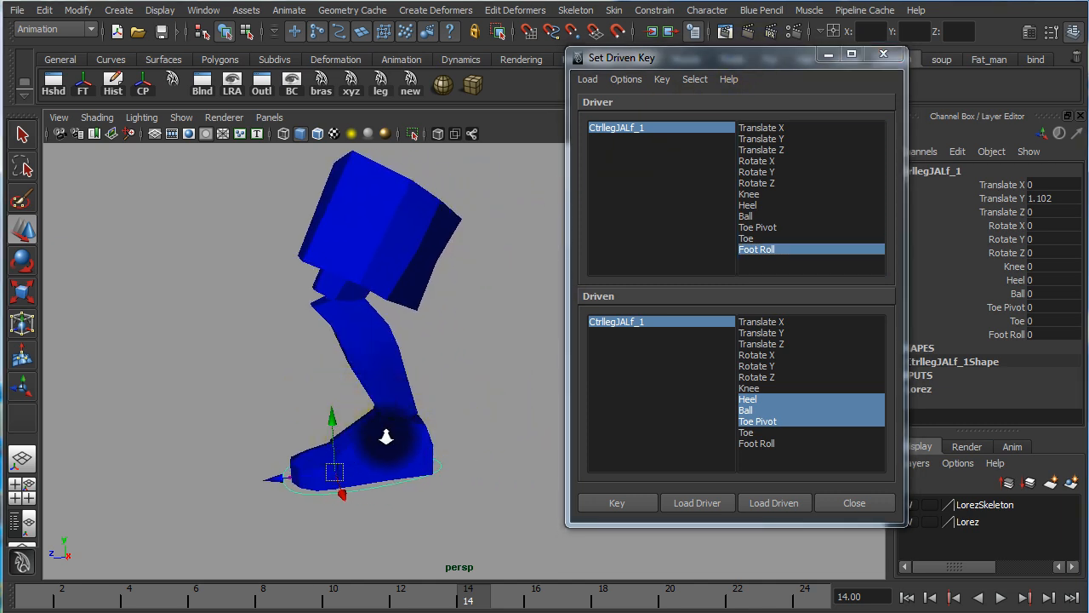
left_click_drag(386, 438, 414, 424, "alt")
left_click(649, 129)
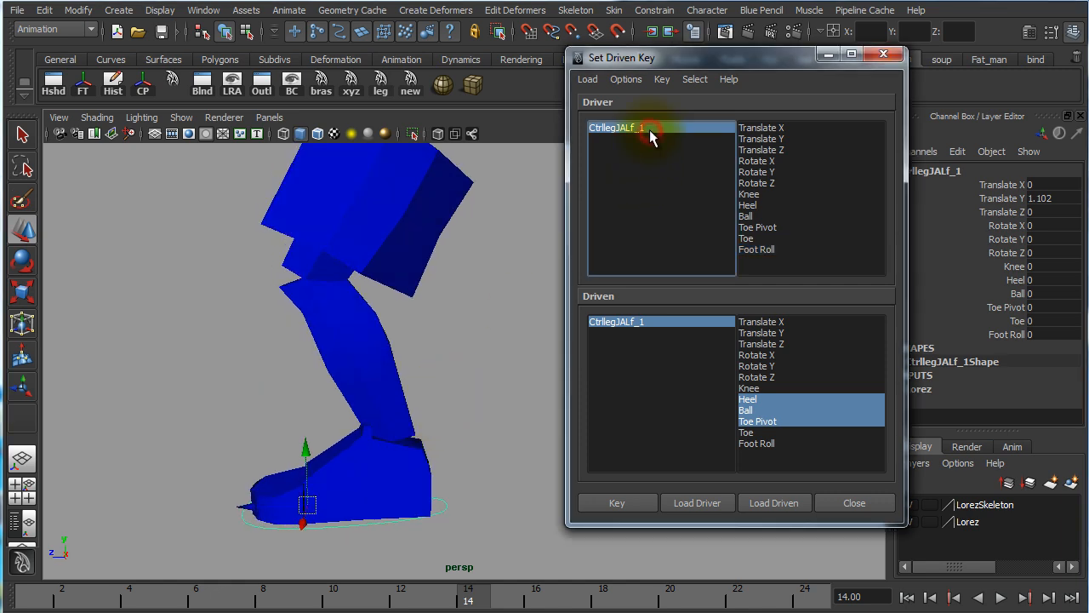
double_click(1037, 334)
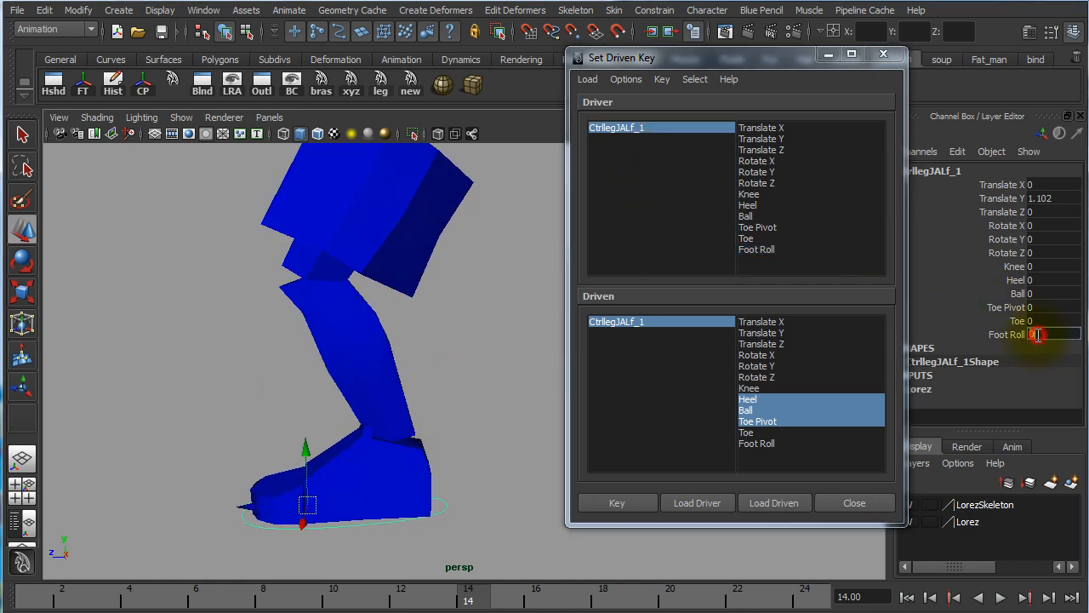
left_click(756, 250)
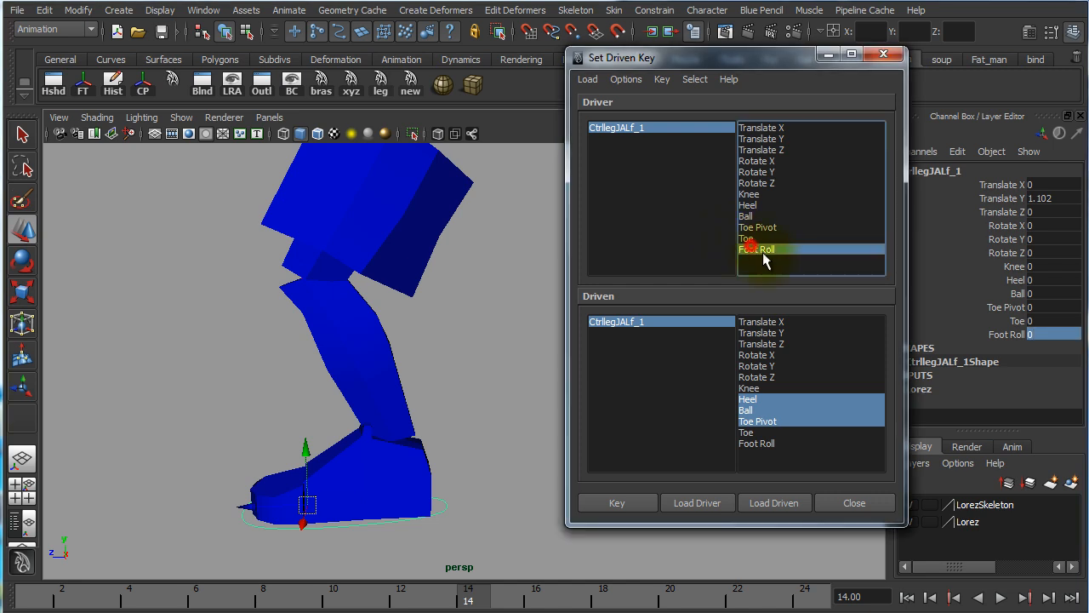
left_click(1021, 337)
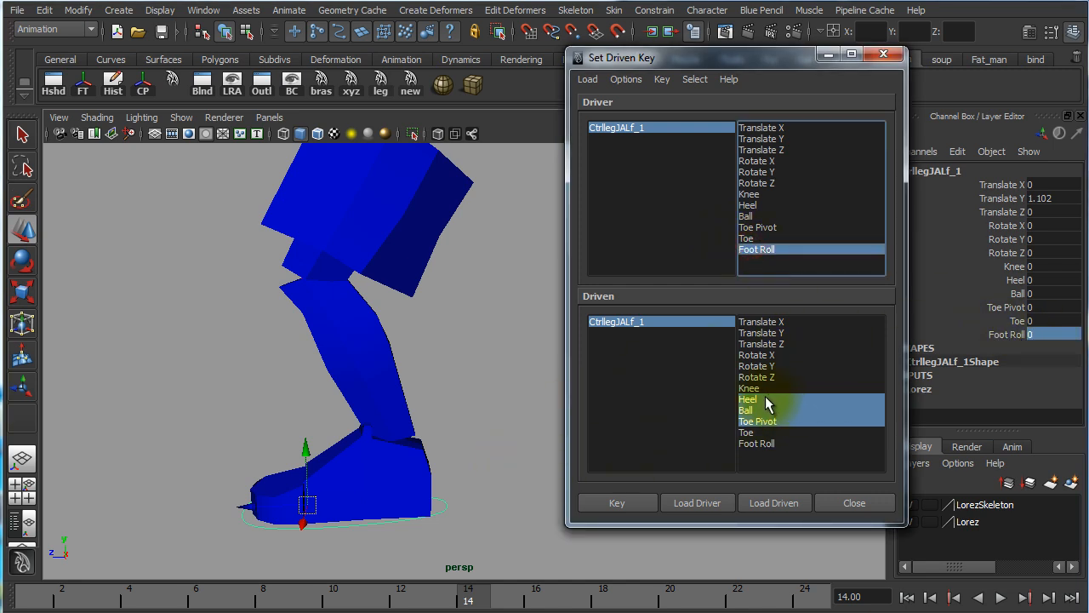
left_click(646, 317)
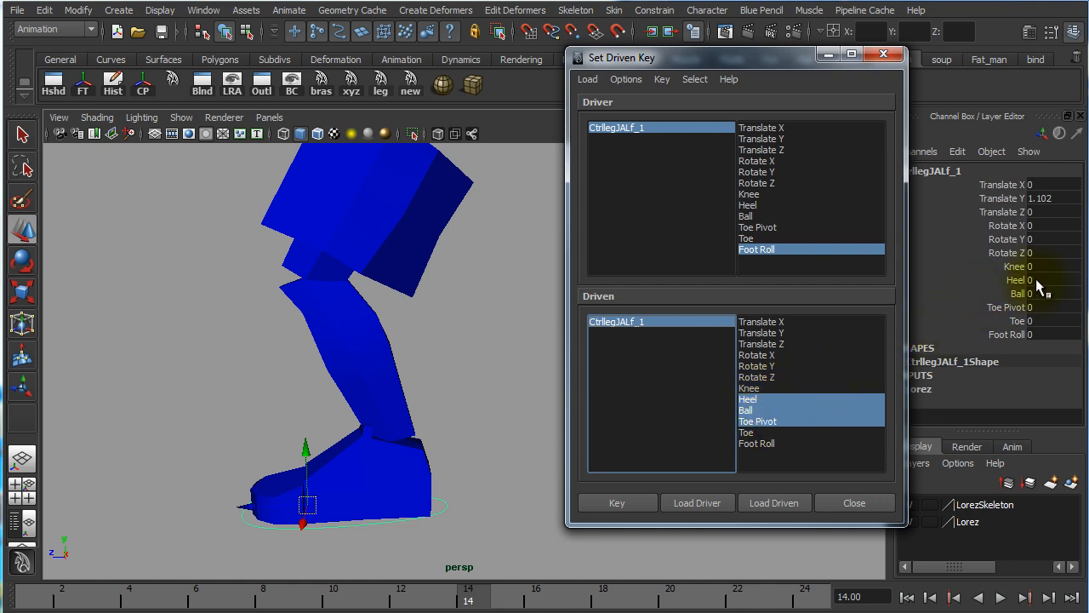
left_click_drag(1036, 280, 1046, 301)
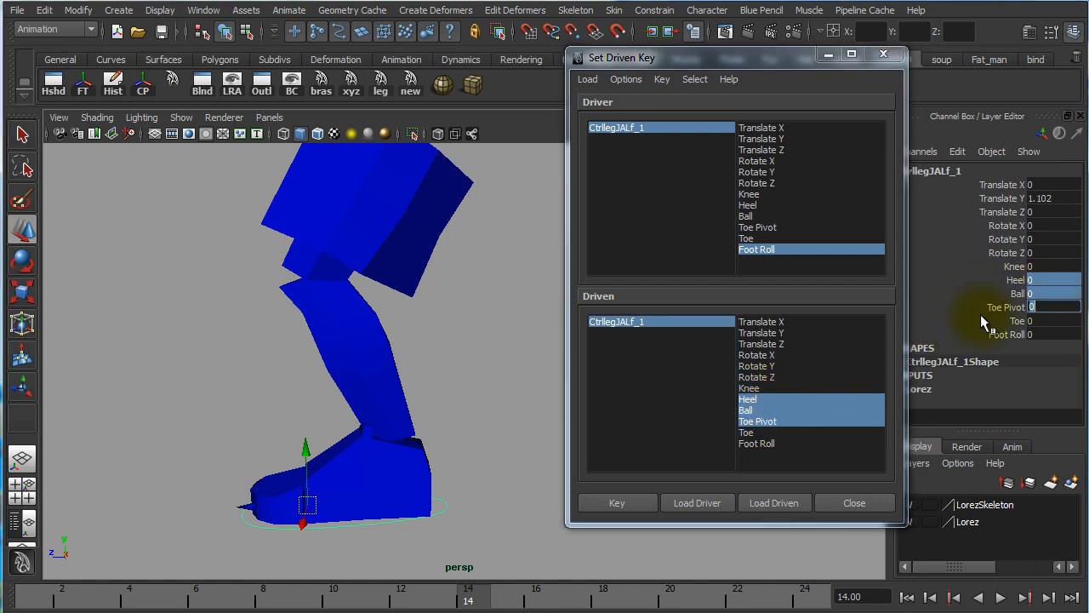
left_click(618, 503)
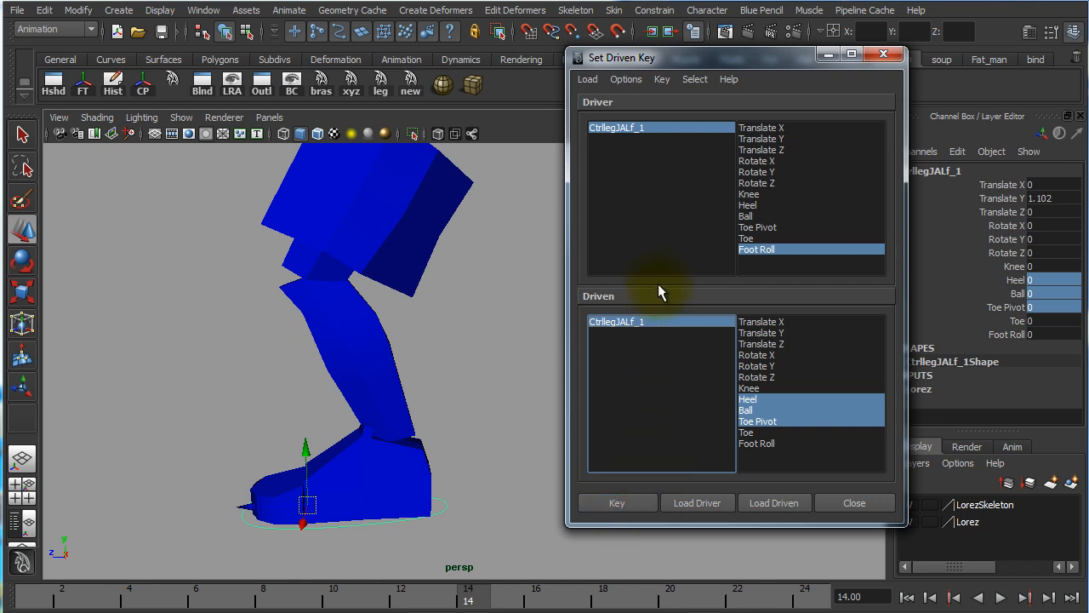
Set Foot Roll to -5, rotate Heel to about -34.4 and key the driven channels
left_click(663, 128)
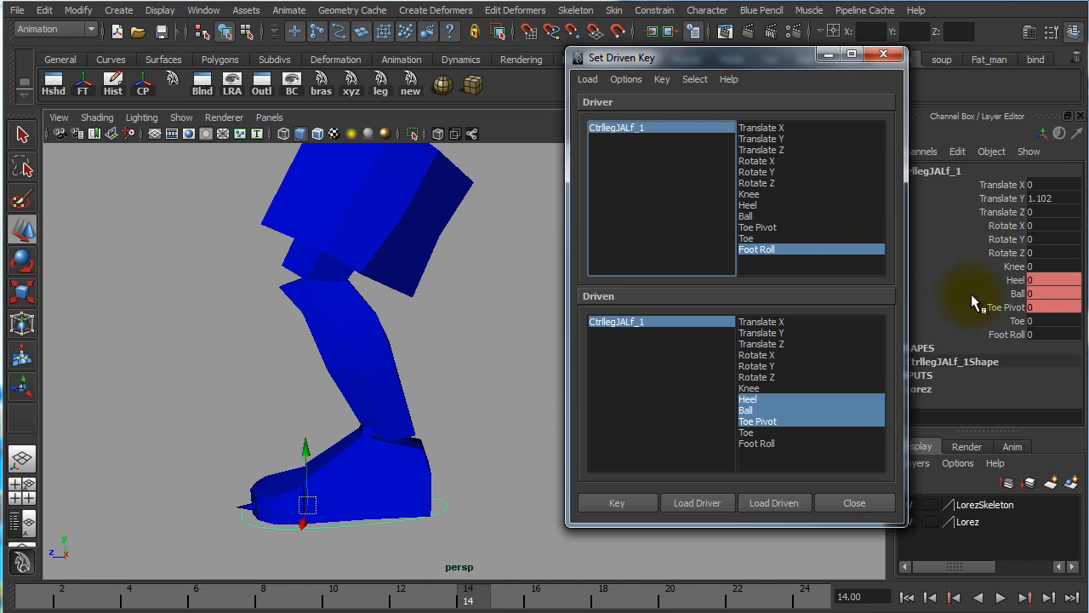
left_click(1051, 334)
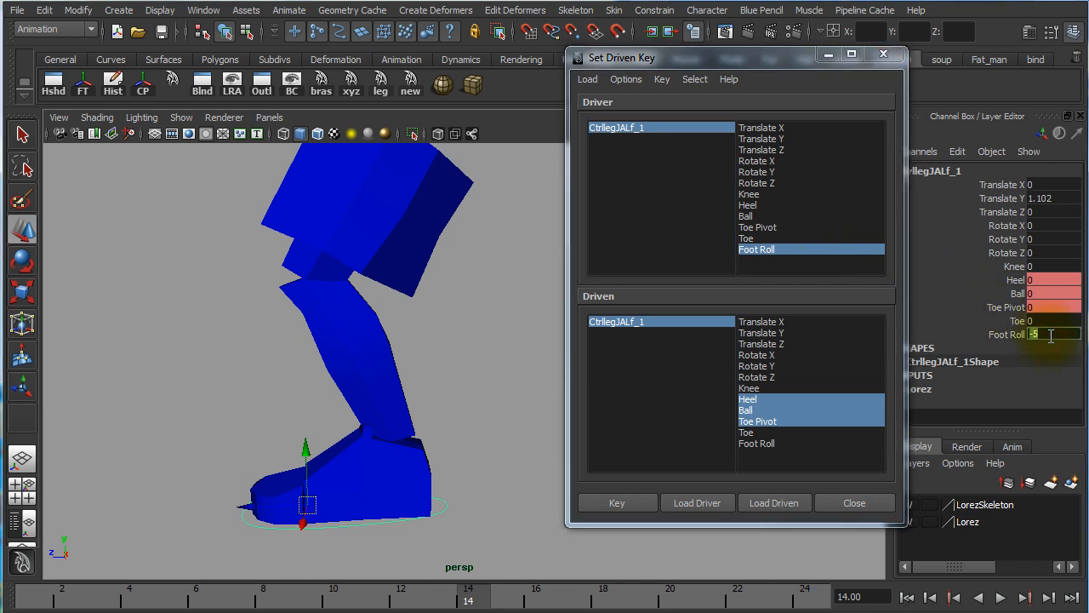
type("-5")
left_click(1030, 280)
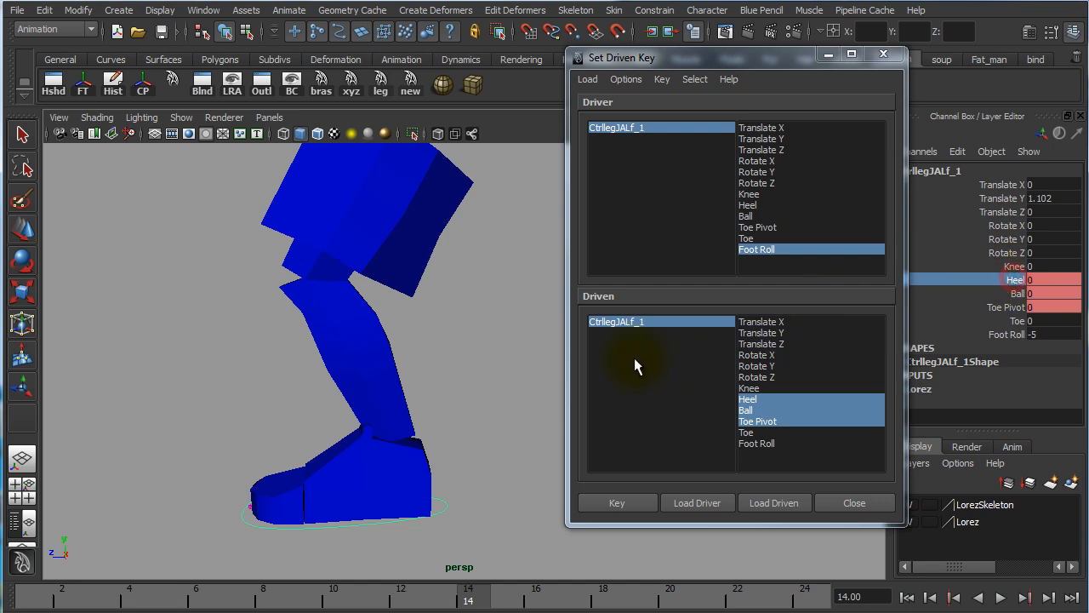
middle_click_drag(470, 311, 165, 318)
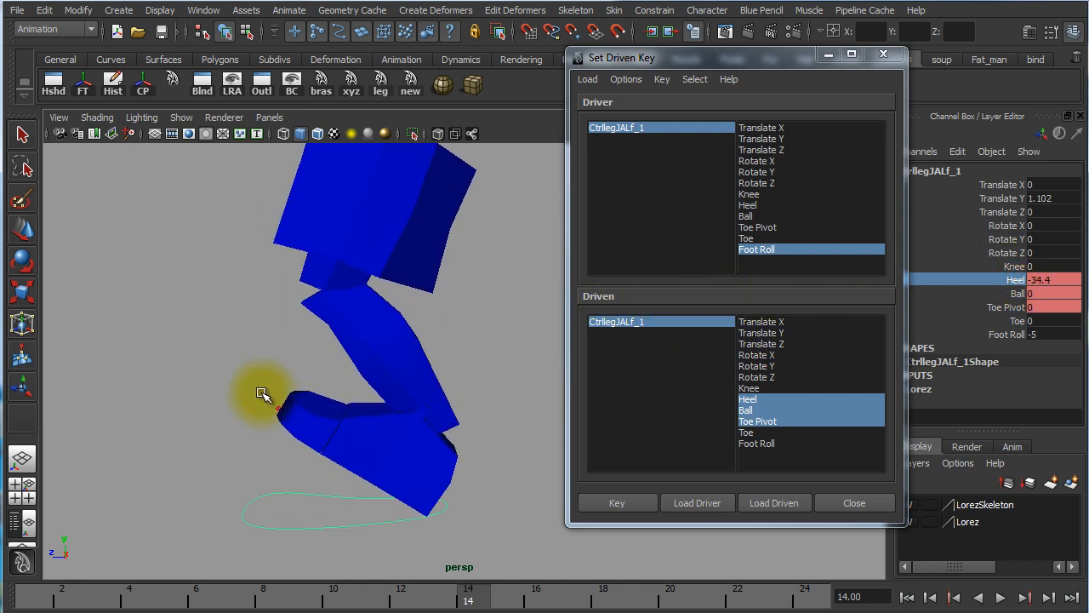
left_click_drag(479, 395, 360, 366, "alt")
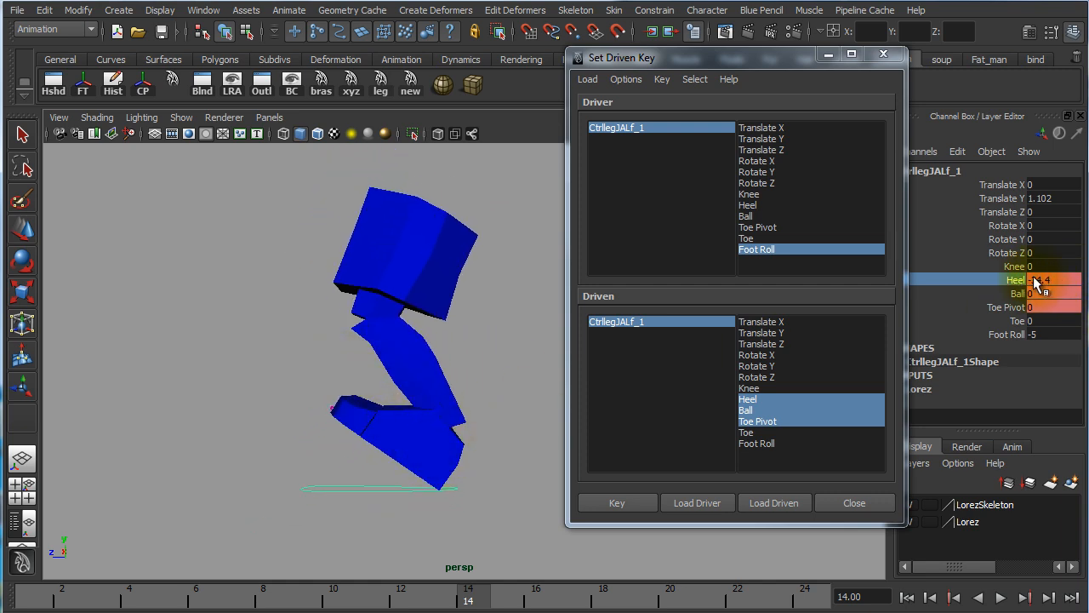
left_click_drag(765, 54, 761, 46)
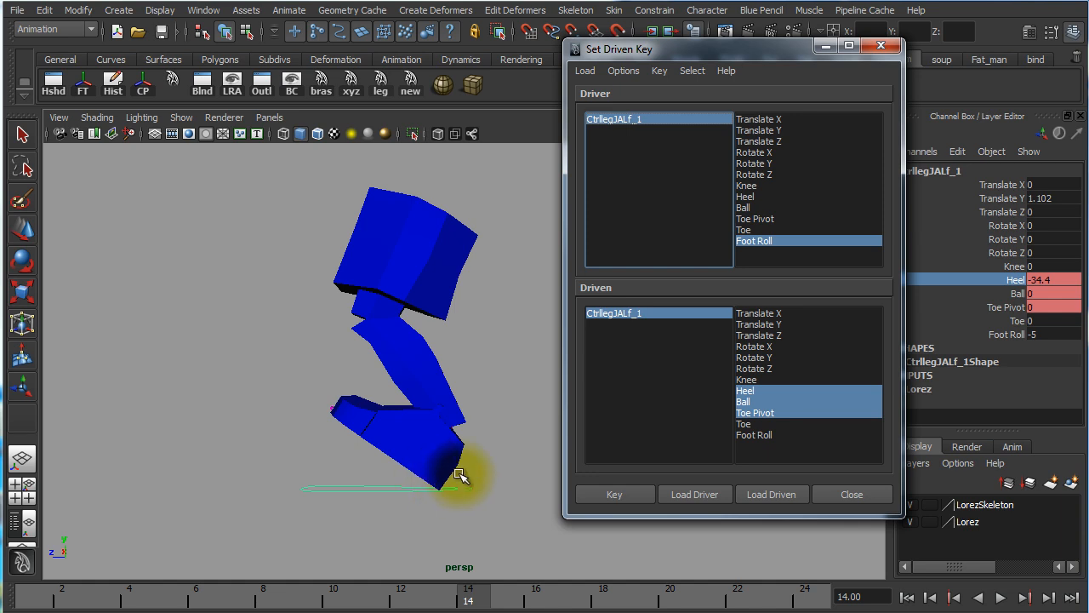
left_click(622, 489)
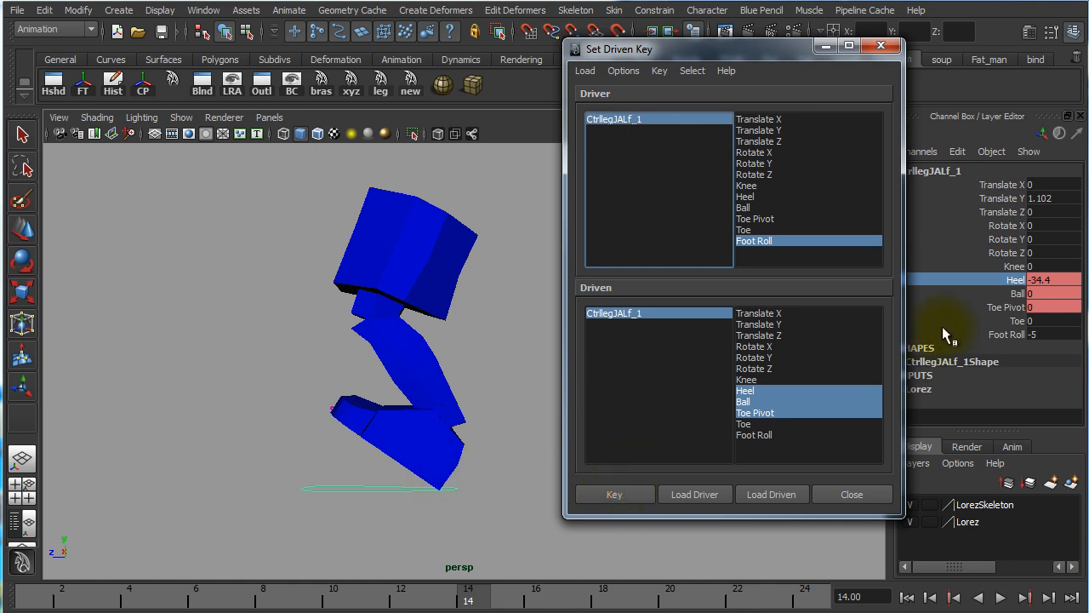
Test the heel roll by setting Foot Roll to 0 and back to -5
left_click(1043, 334)
type("0")
key("Return")
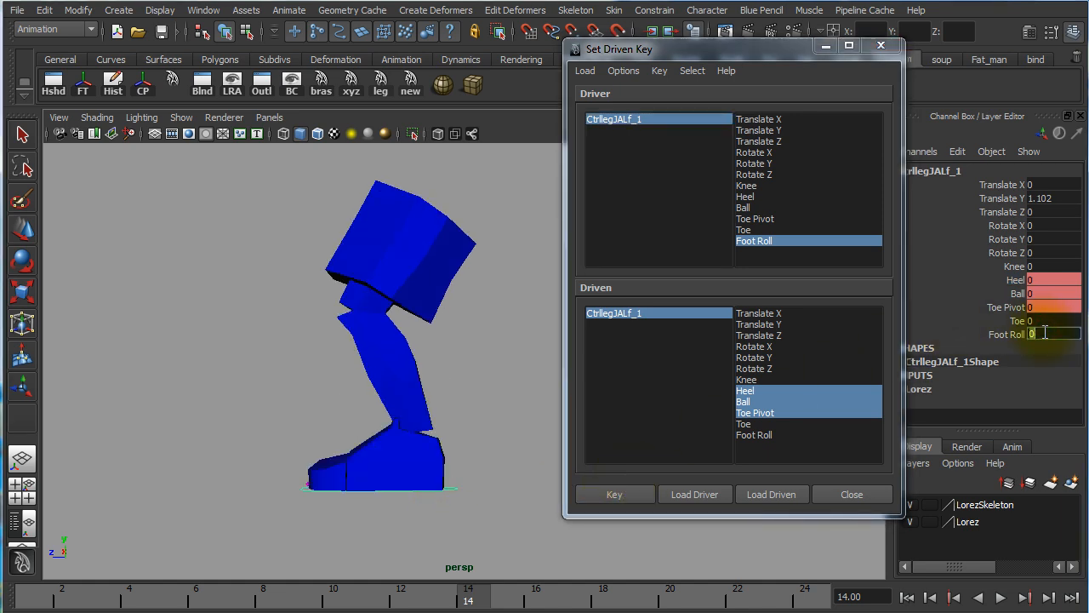
left_click(1043, 333)
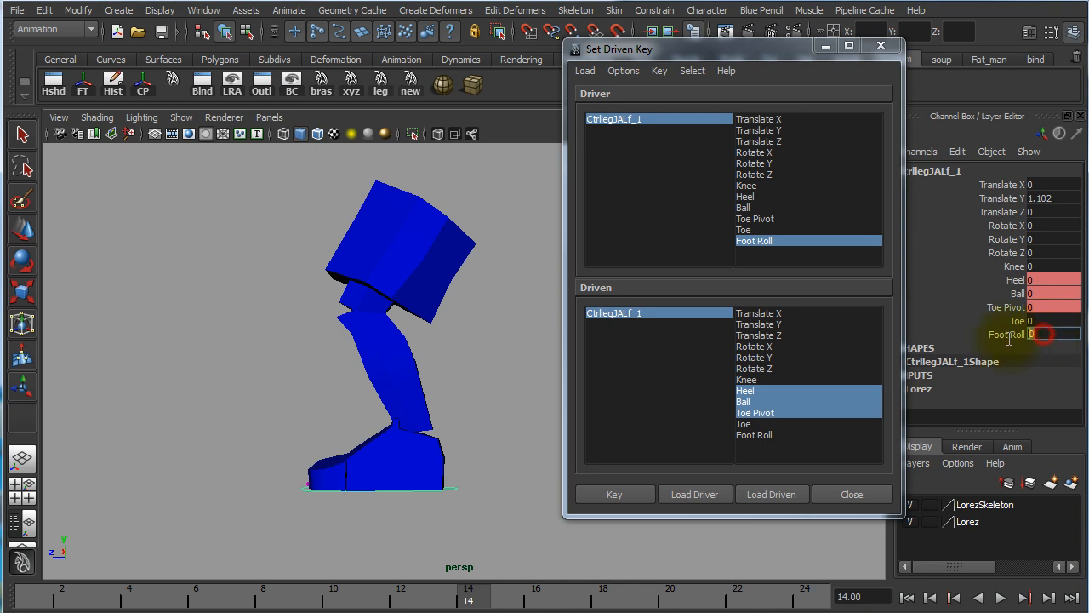
type("-5")
key("Return")
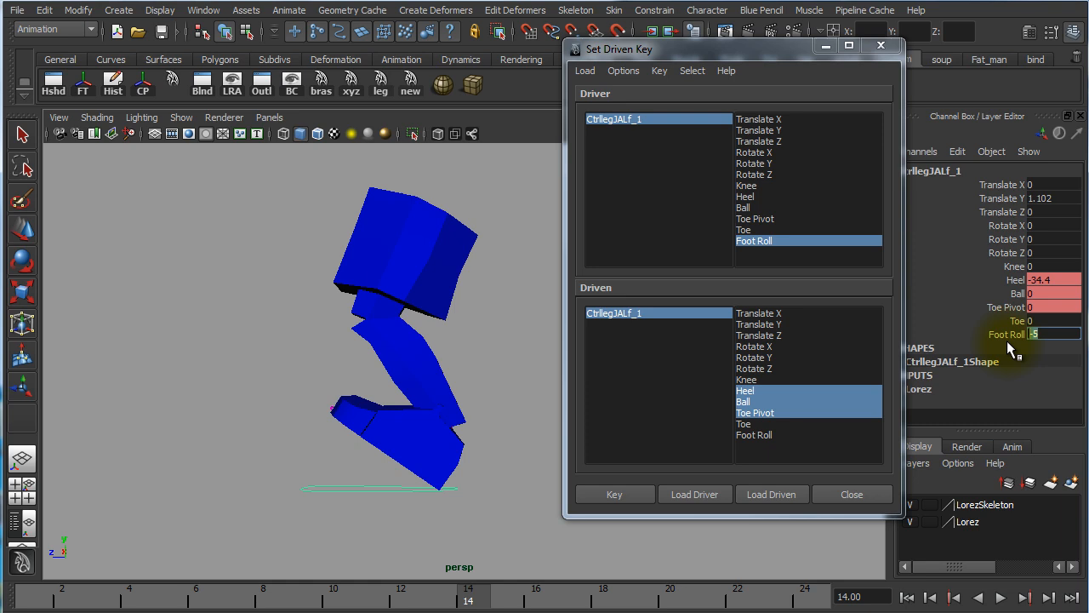
Set Foot Roll to 5, rotate Ball to about 27.9 and key the driven channels
key("Return")
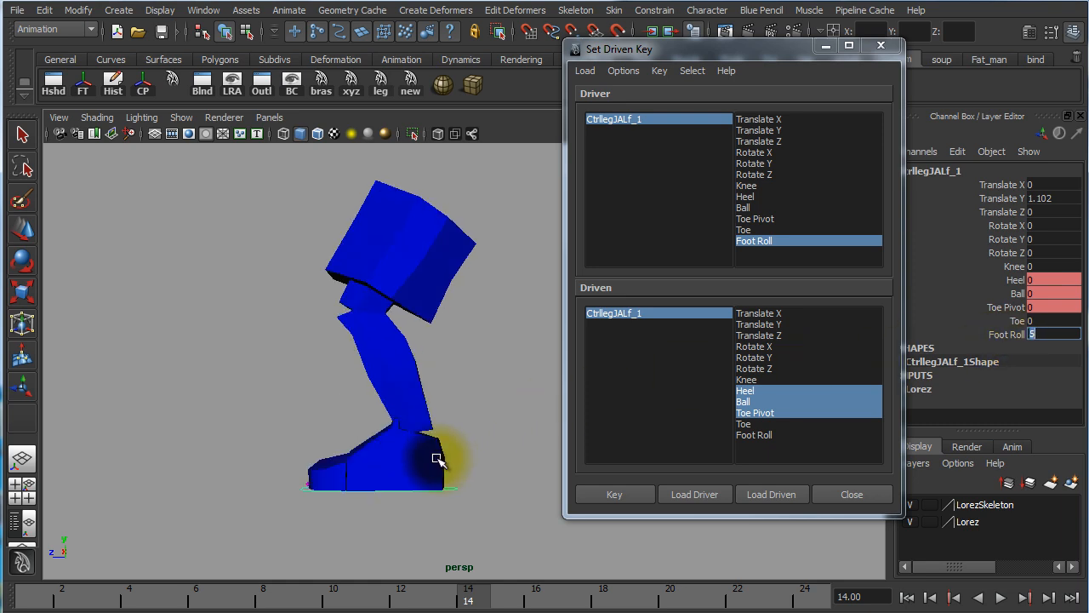
left_click(1020, 294)
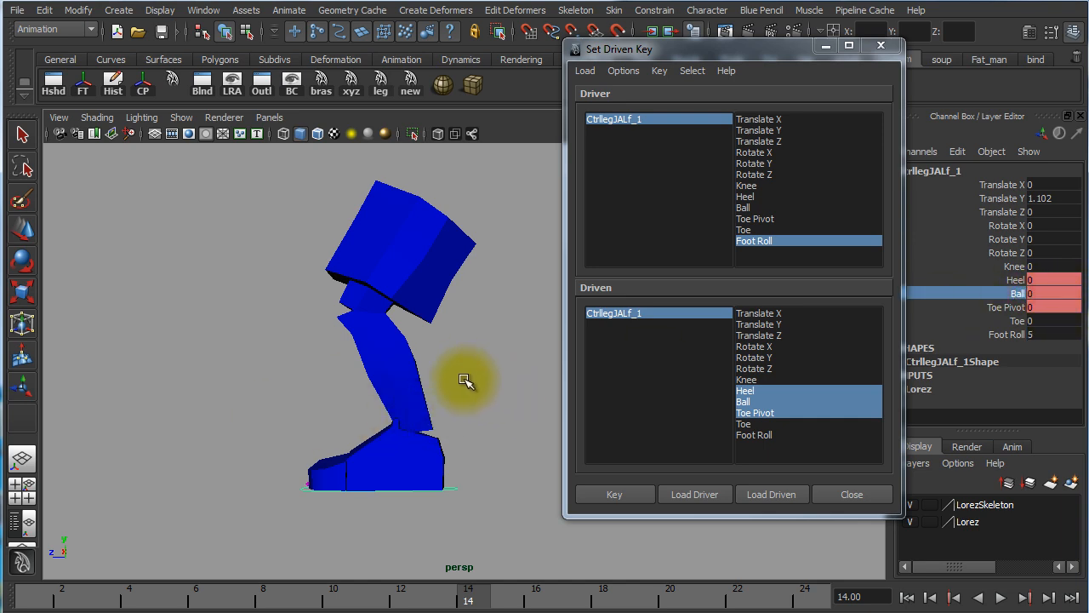
middle_click_drag(460, 380, 652, 359)
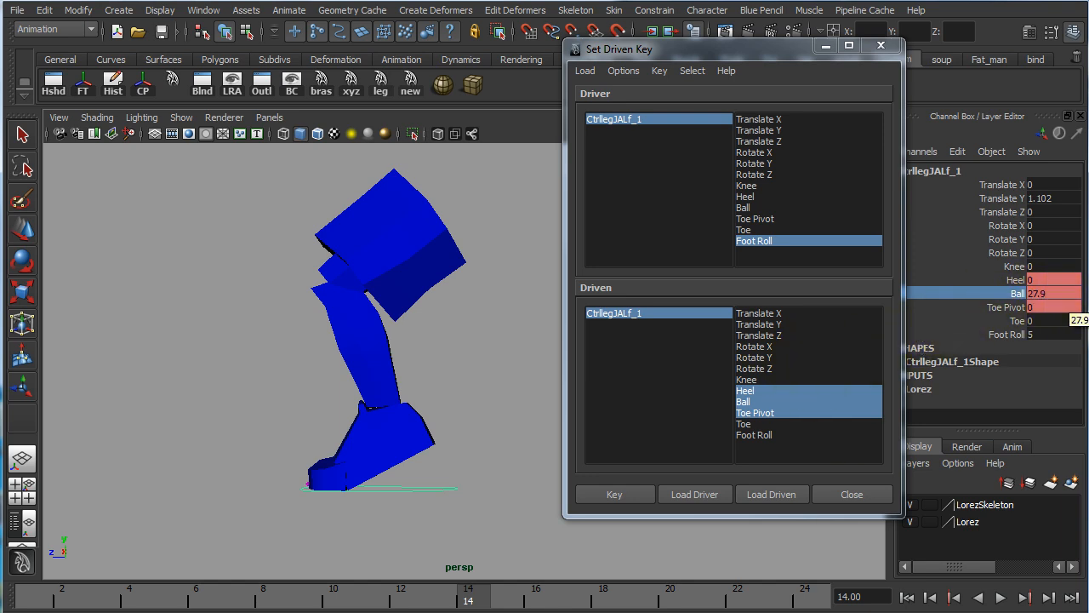
left_click(624, 495)
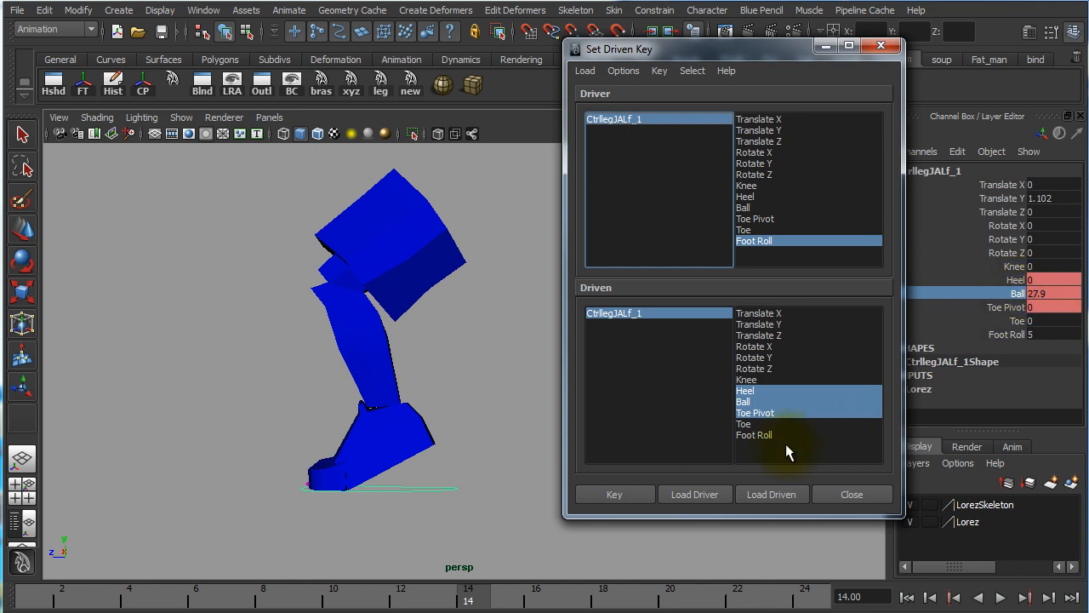
Set Foot Roll to 10 and rotate Toe Pivot to about 27.3
left_click(1049, 334)
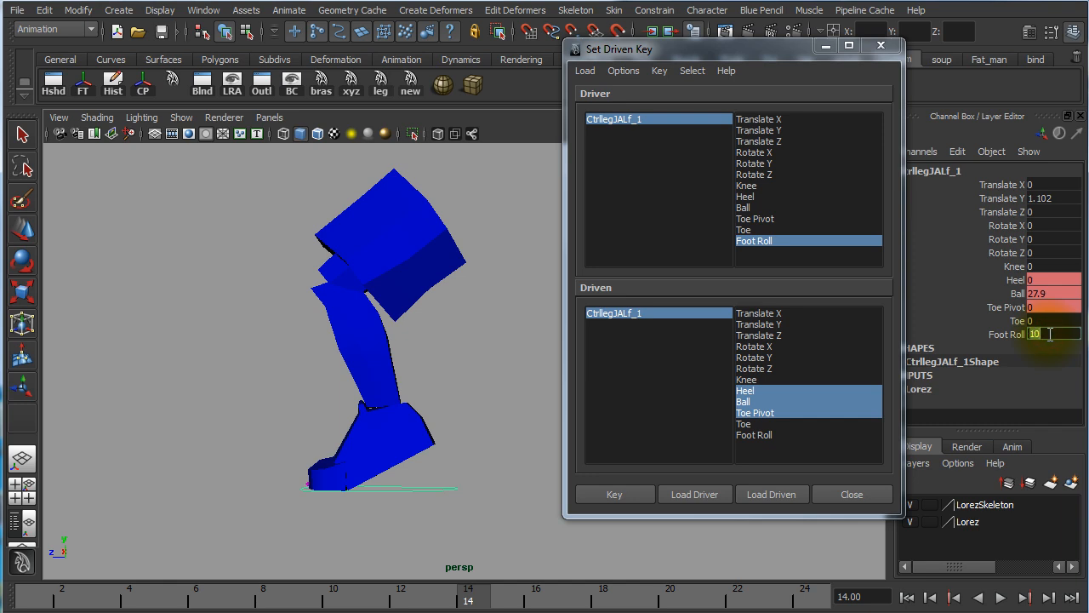
left_click(1001, 309)
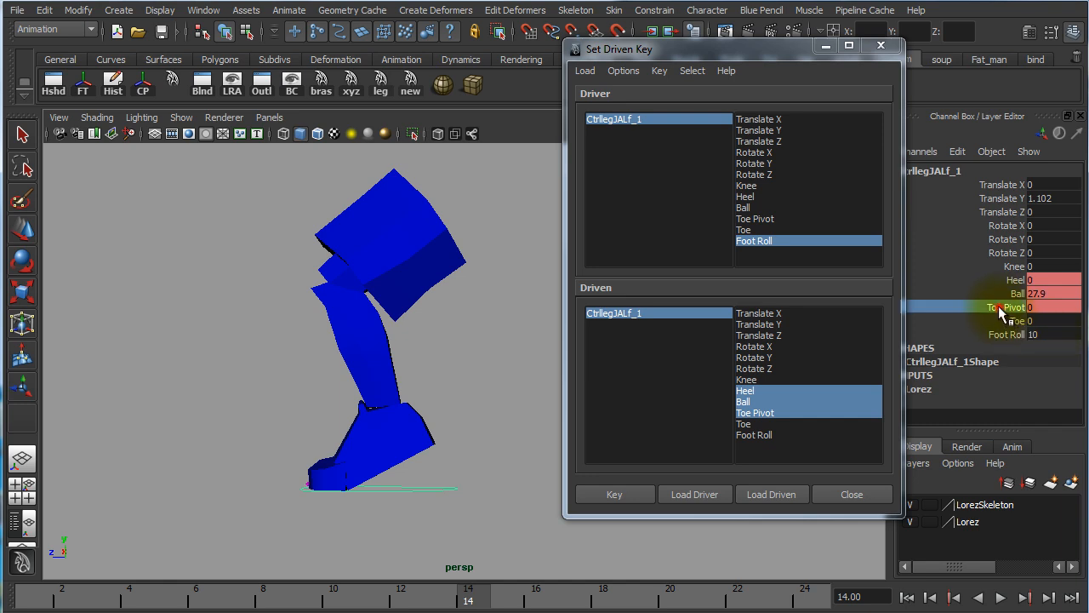
middle_click_drag(427, 357, 657, 387)
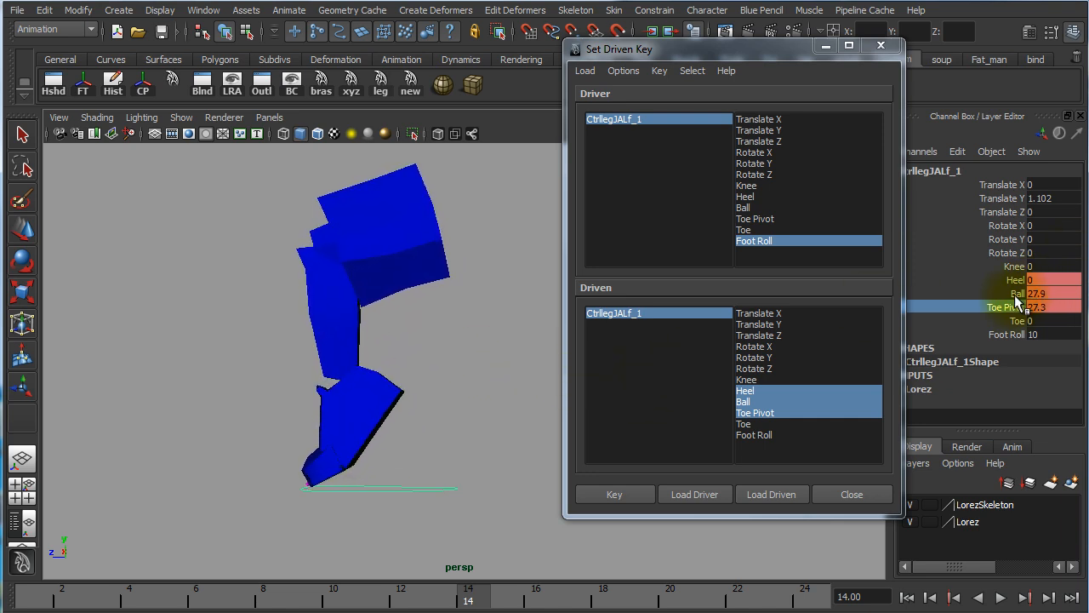
Reset Ball to 0 and raise Toe Pivot to about 48.4 for the full toe roll pose
left_click(1056, 294)
type("0")
key("Return")
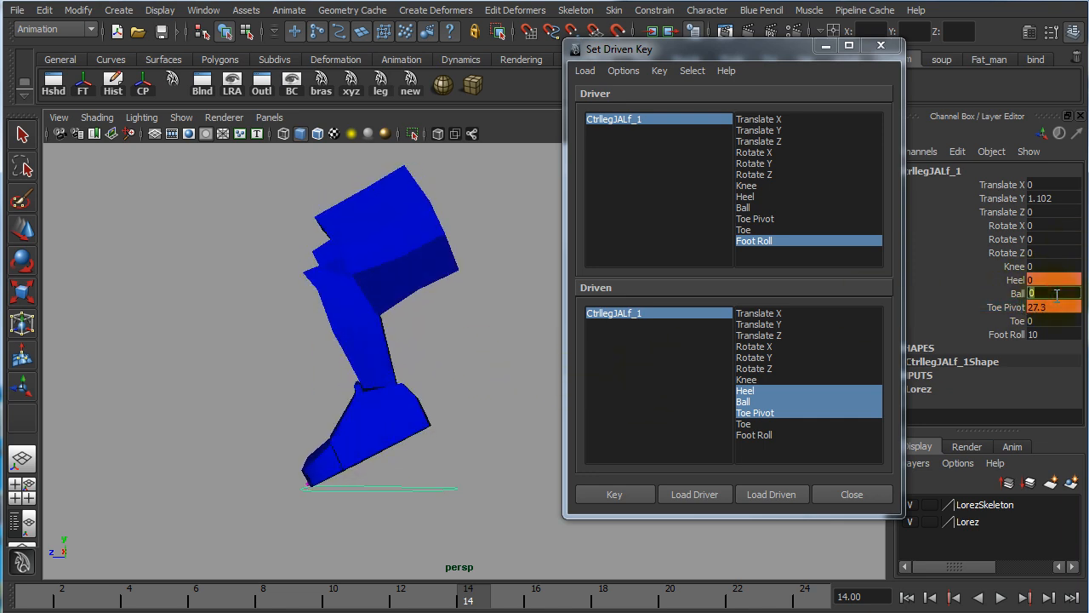
left_click(1007, 307)
middle_click_drag(438, 377, 623, 399)
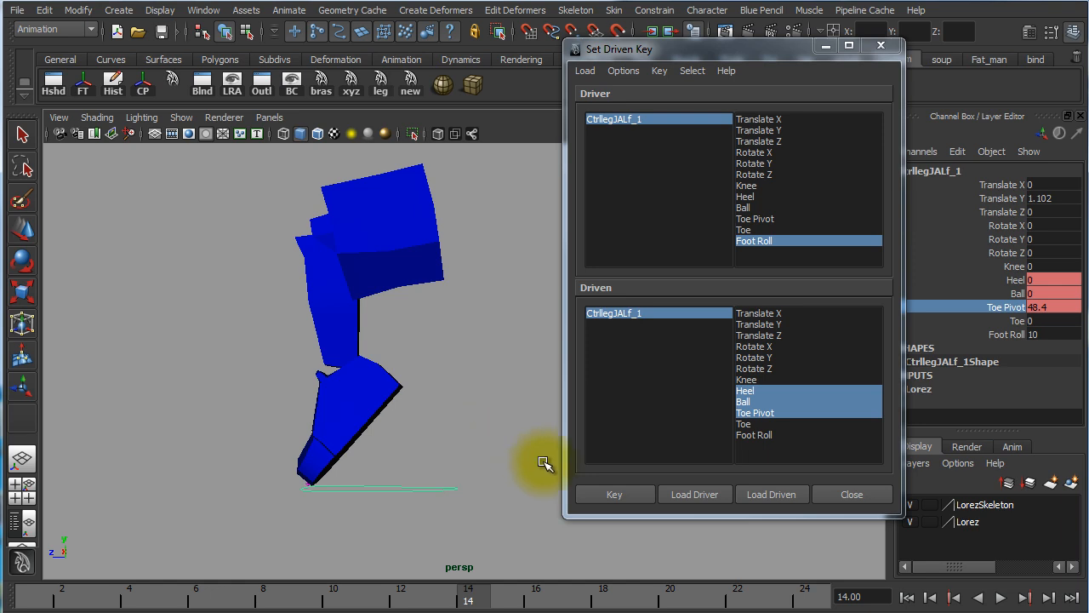
Key the toe roll pose as a driven key, close Set Driven Key, and set Foot Roll to 0
left_click(626, 496)
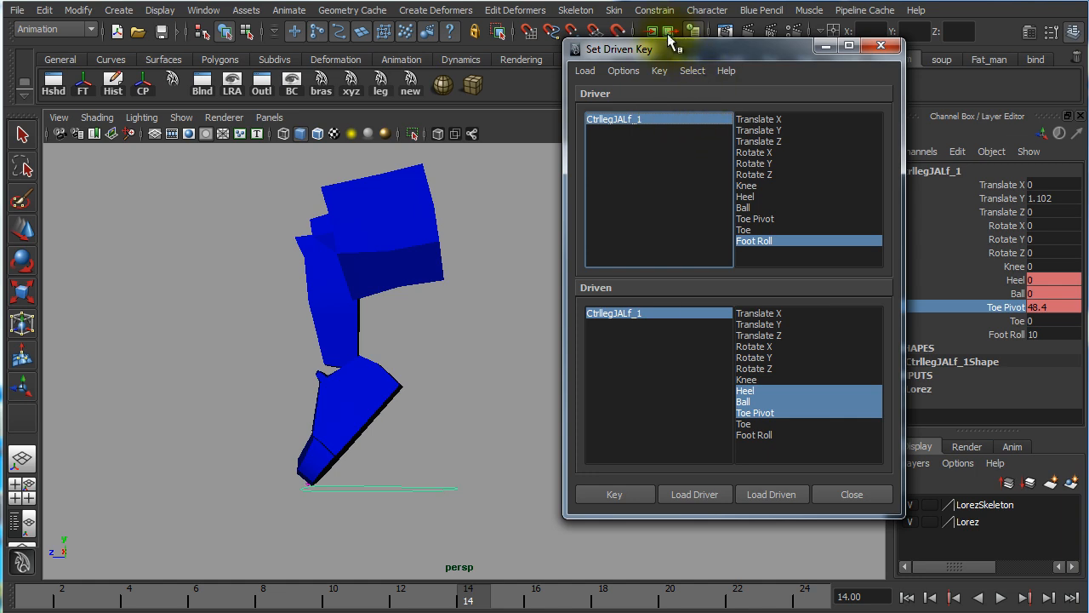
left_click(883, 51)
double_click(1057, 334)
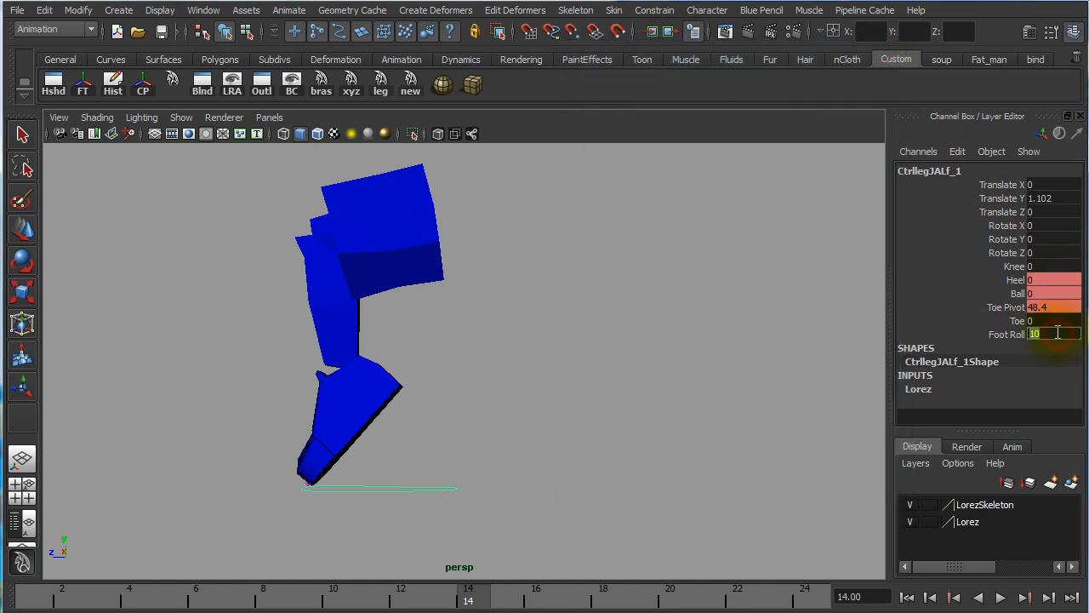
type("0")
key("Return")
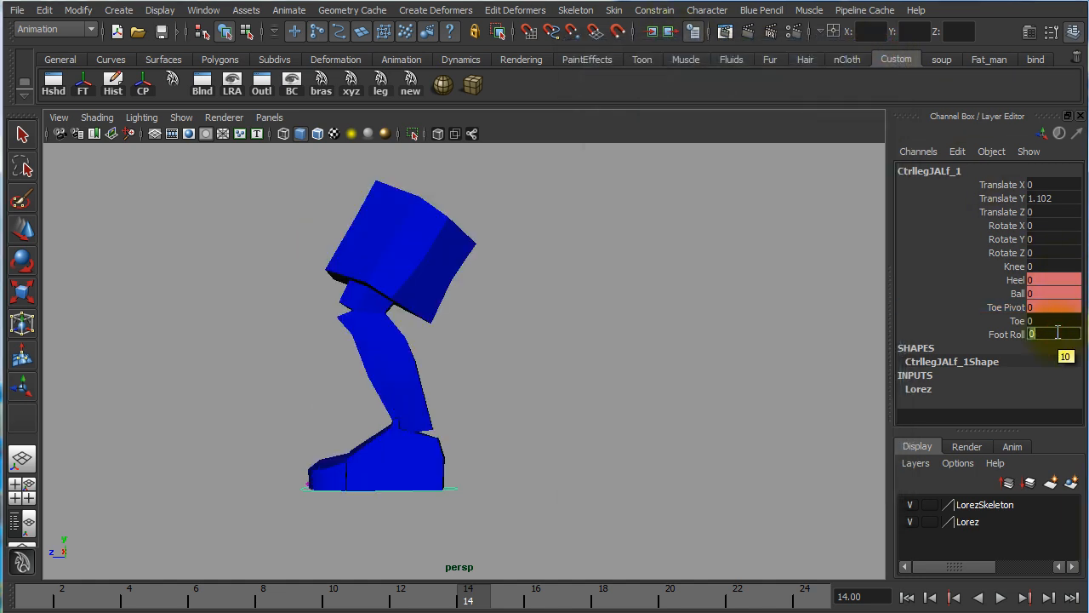
Select the foot control and lower it to Translate Y about 0.337
left_click(486, 537)
left_click(455, 492)
left_click_drag(353, 420, 368, 448)
Create a polygon cube at the origin and scale it uniformly to about 11.034
right_click_drag(679, 484, 487, 466, "alt")
left_click(575, 448)
right_click_drag(584, 445, 593, 494, "shift")
key("r")
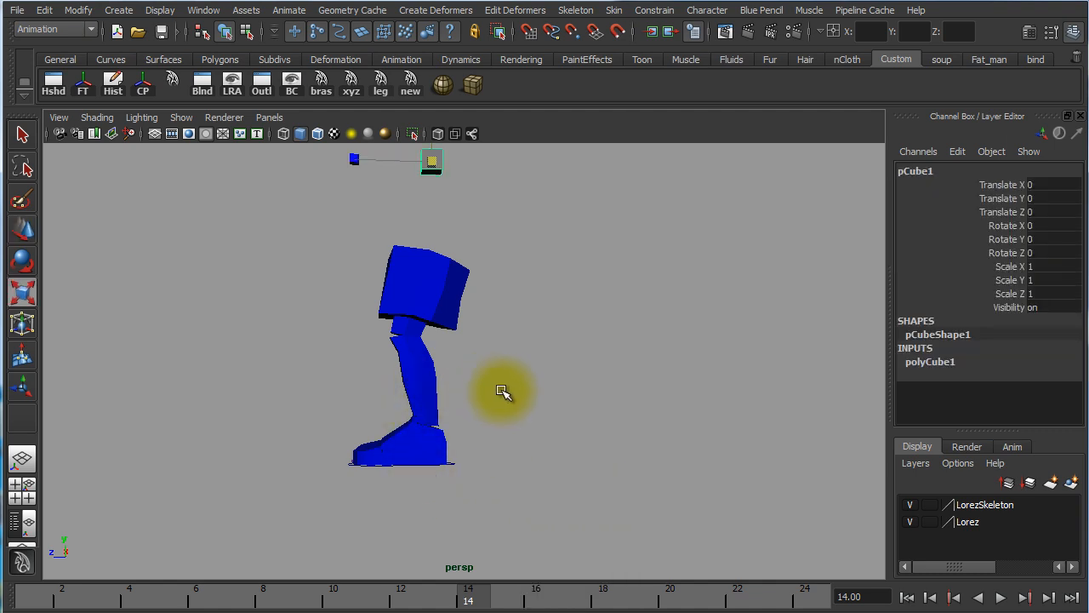
middle_click_drag(555, 401, 686, 417)
right_click_drag(684, 417, 441, 362, "alt")
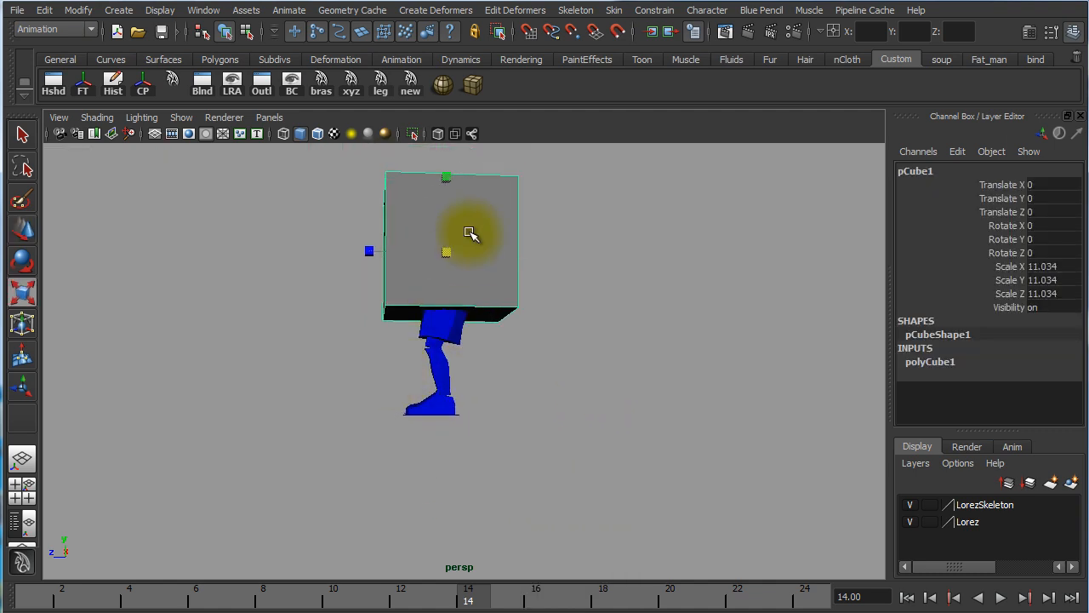
Flatten the cube to Scale Y about 1.366 and lower it to Translate Y about -15.18
left_click_drag(451, 176, 457, 245)
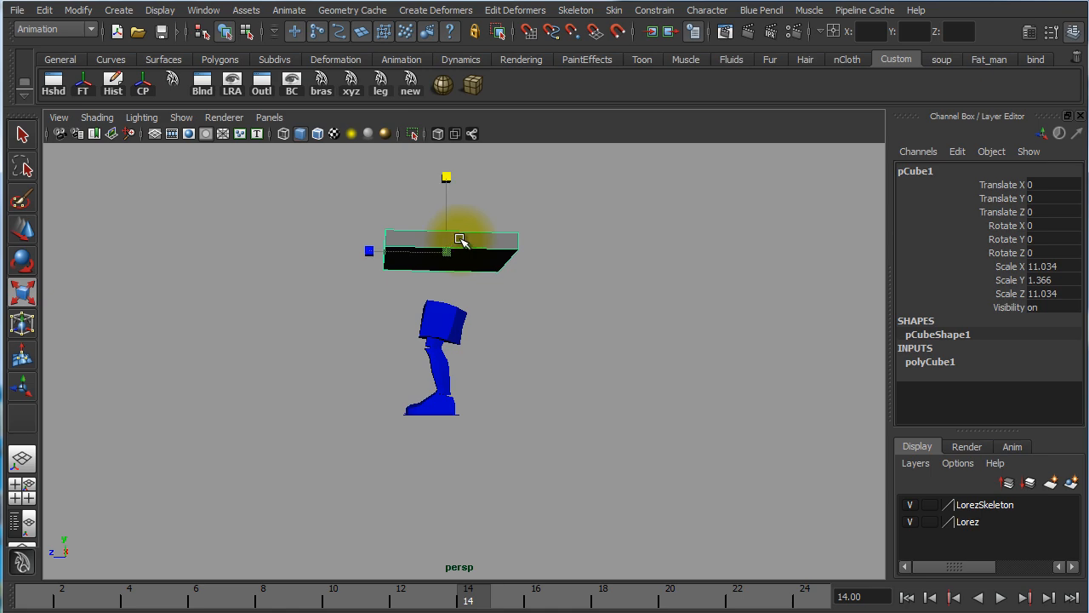
key("w")
left_click_drag(446, 182, 450, 353)
Align the slab under the foot in the shaded side view, at Translate Y about -15.092 and Translate Z about 0.63, and deselect it
key("space")
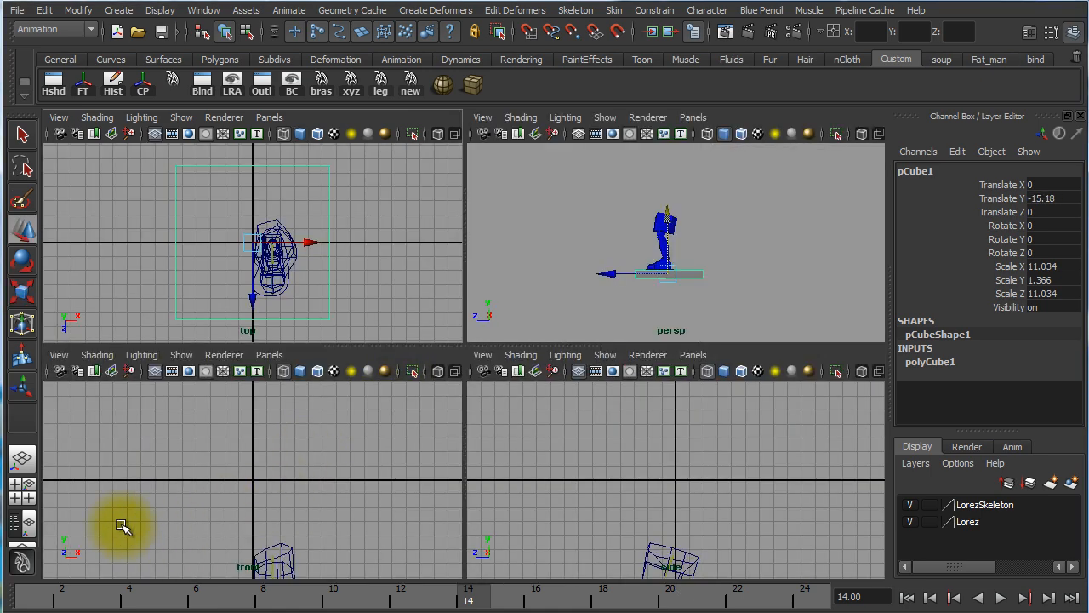
key("space")
middle_click_drag(688, 418, 652, 306, "alt")
key("space")
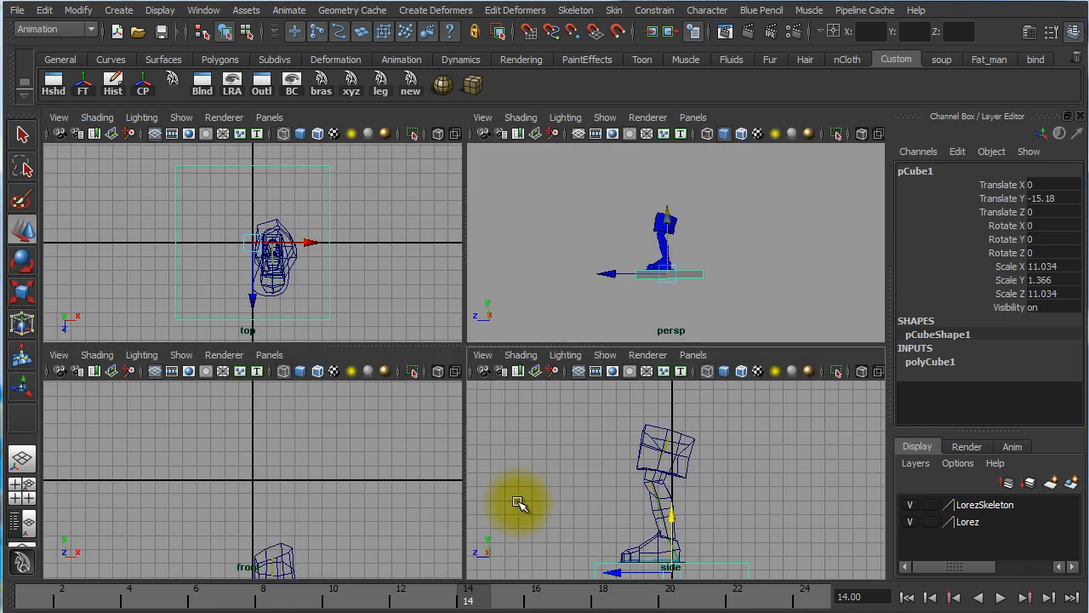
key("space")
middle_click_drag(503, 498, 494, 364, "alt")
key("5")
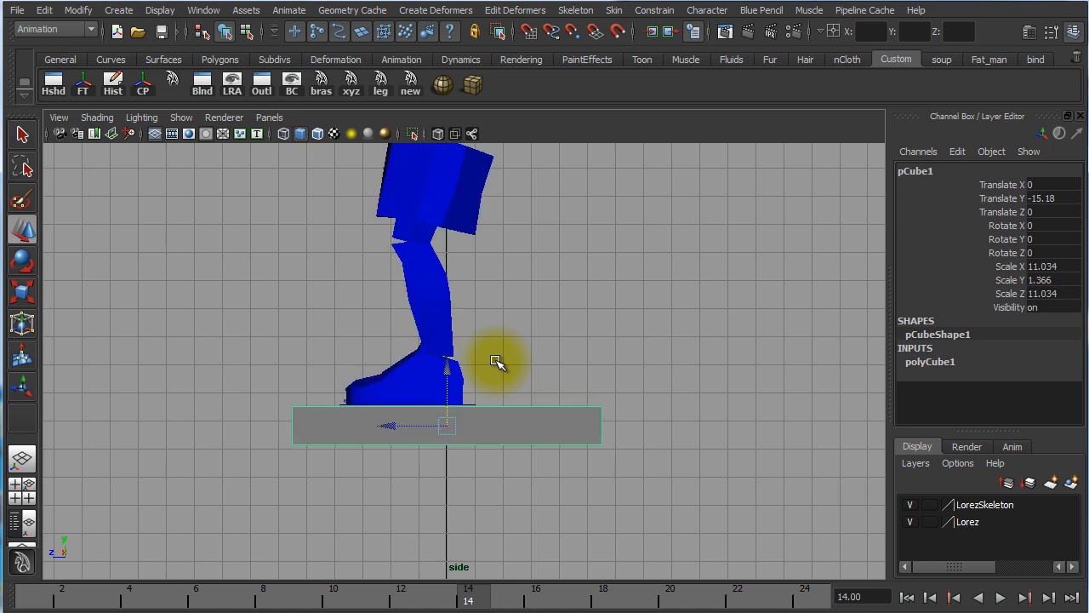
right_click_drag(455, 382, 778, 394, "alt")
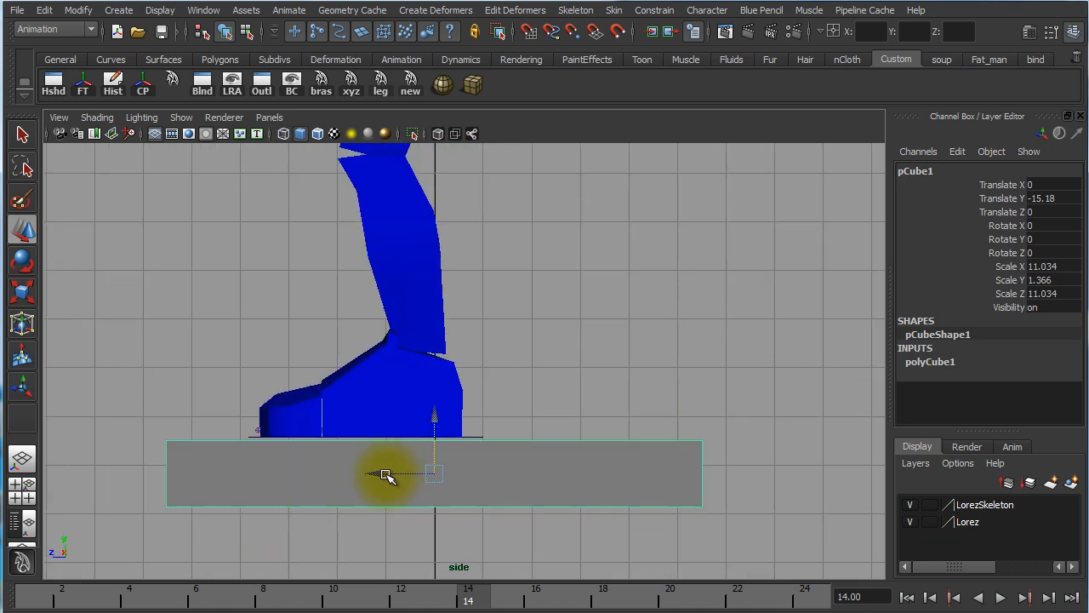
left_click_drag(385, 474, 355, 473)
left_click_drag(405, 420, 405, 415)
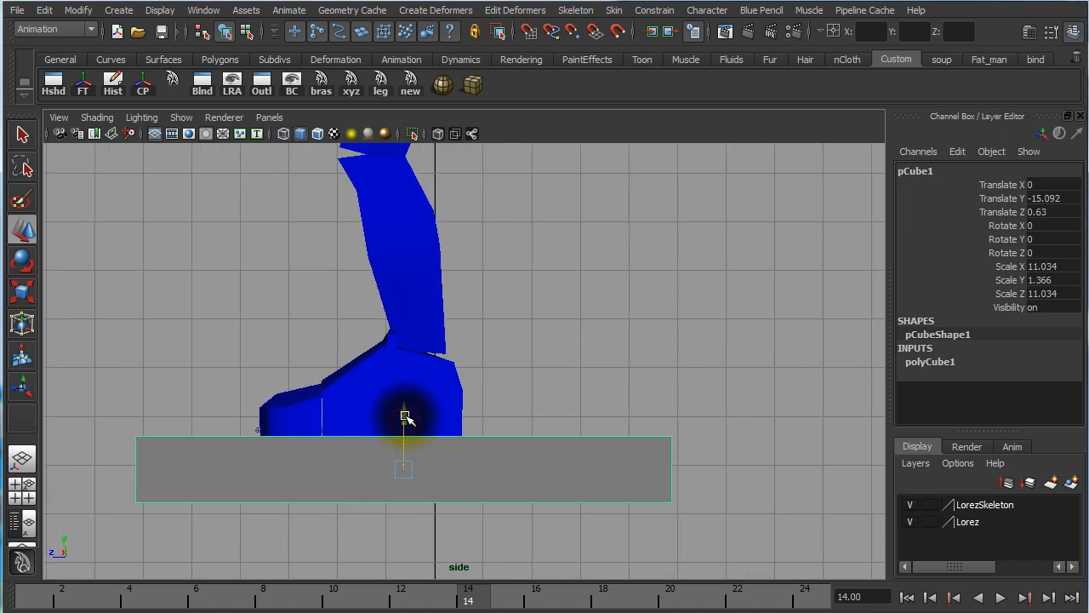
left_click(630, 411)
Select the leg's foot control in the top view and return to a full perspective view
key("space")
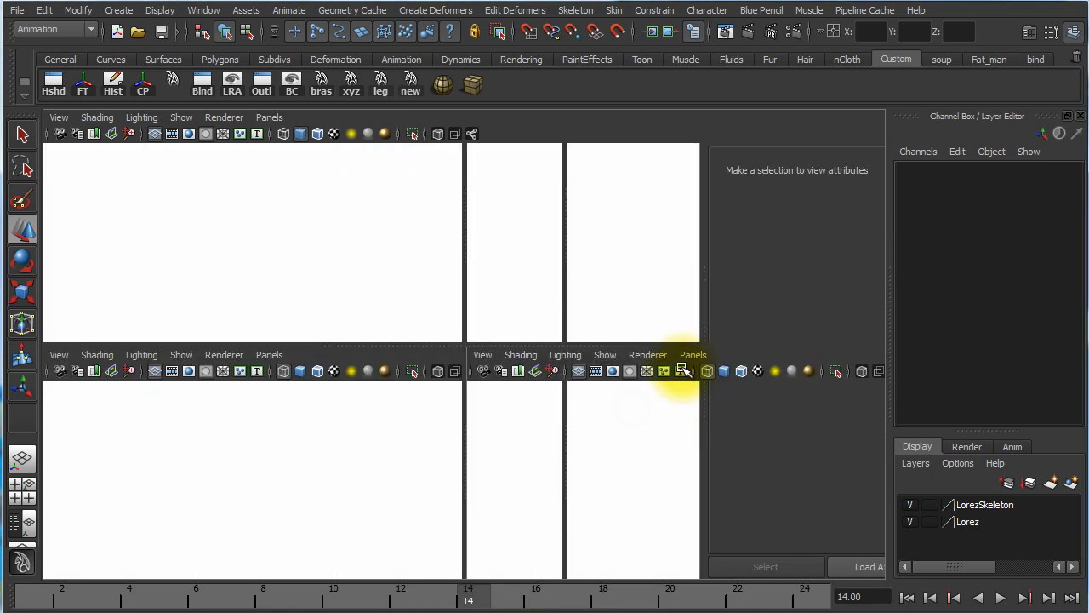
key("space")
key("space")
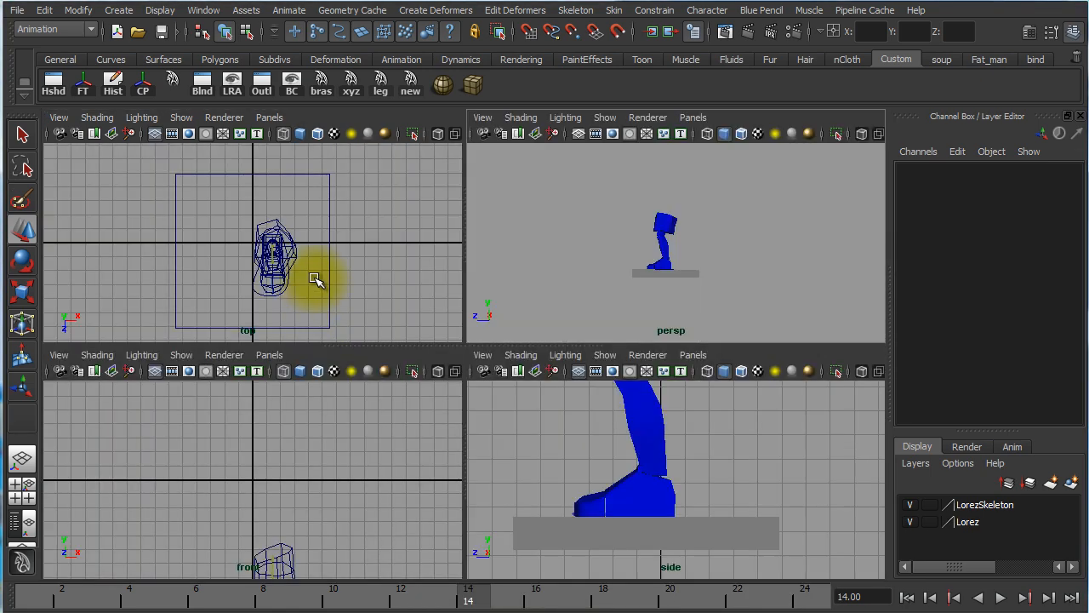
left_click(258, 286)
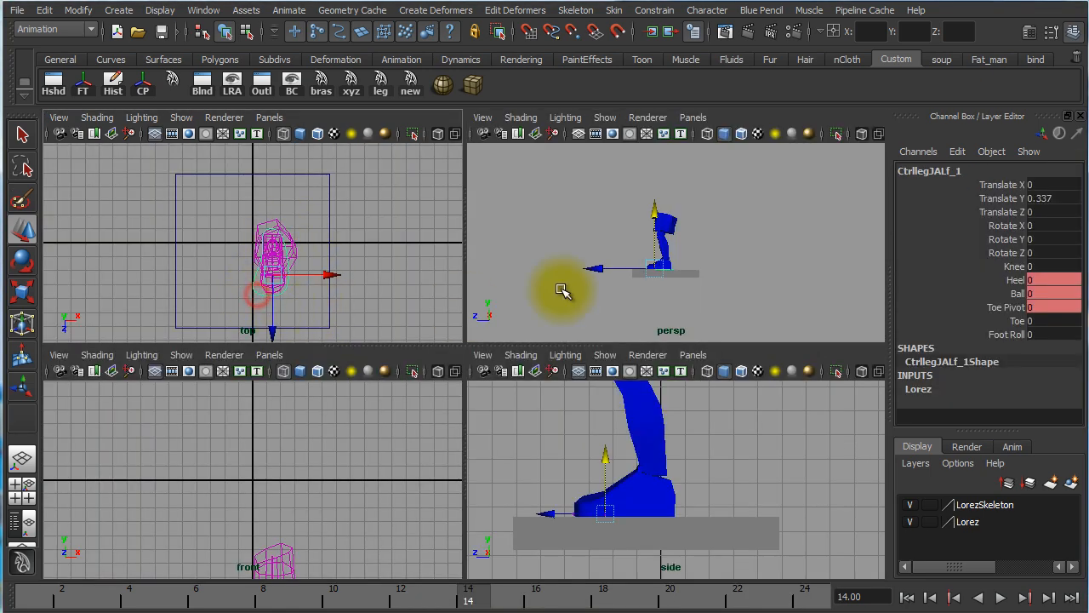
key("space")
Test the heel roll against the slab by scrubbing Foot Roll to about -1.7 and on to -5
right_click_drag(481, 431, 706, 441, "alt")
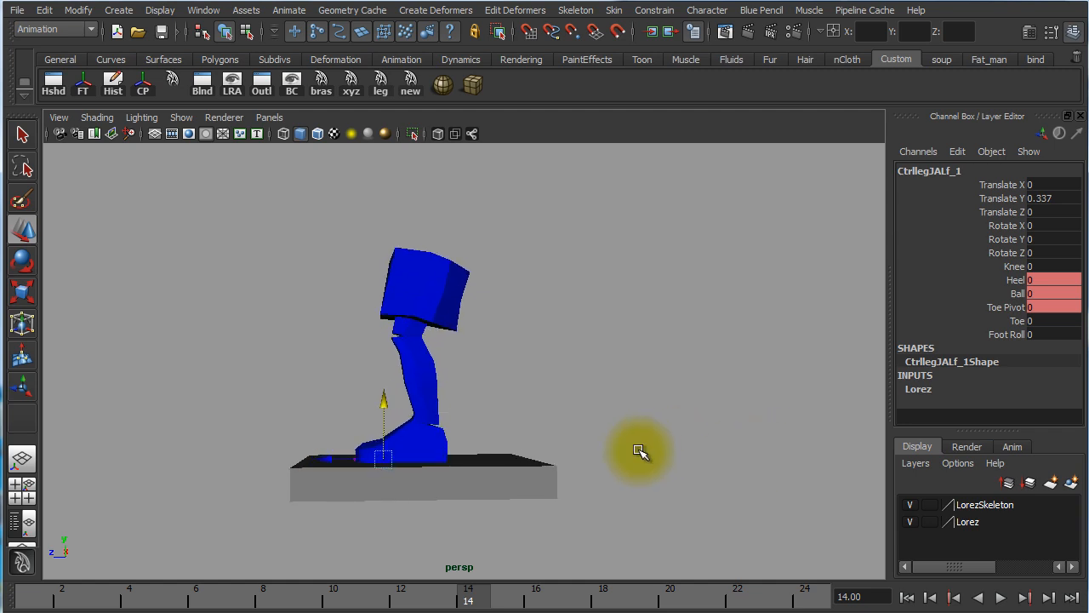
left_click_drag(600, 461, 594, 467, "alt")
right_click_drag(488, 410, 681, 417, "alt")
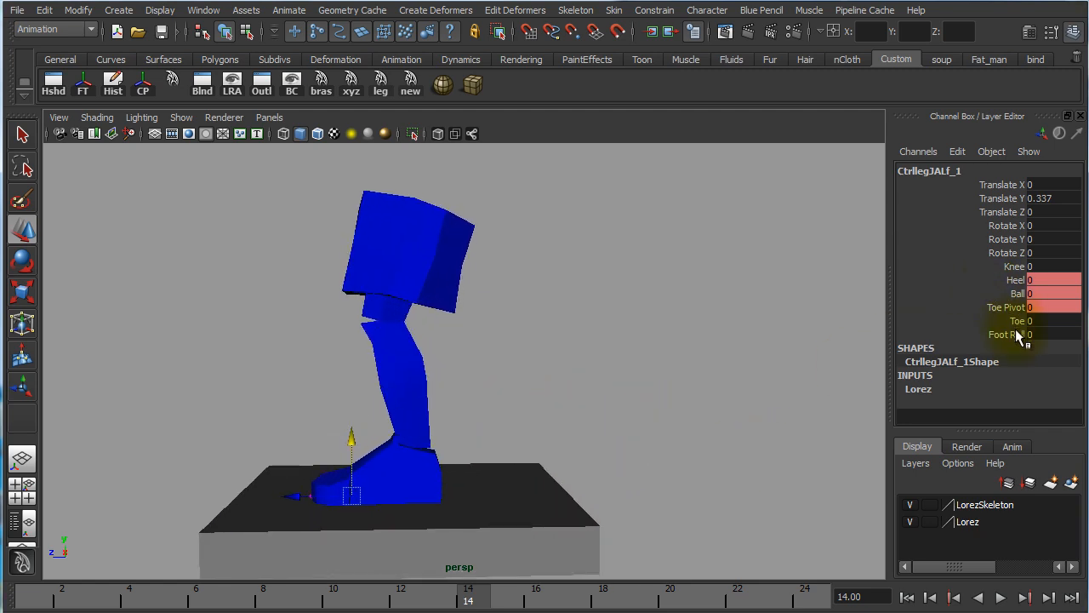
middle_click_drag(524, 361, 588, 283, "alt")
left_click_drag(657, 360, 651, 365, "alt")
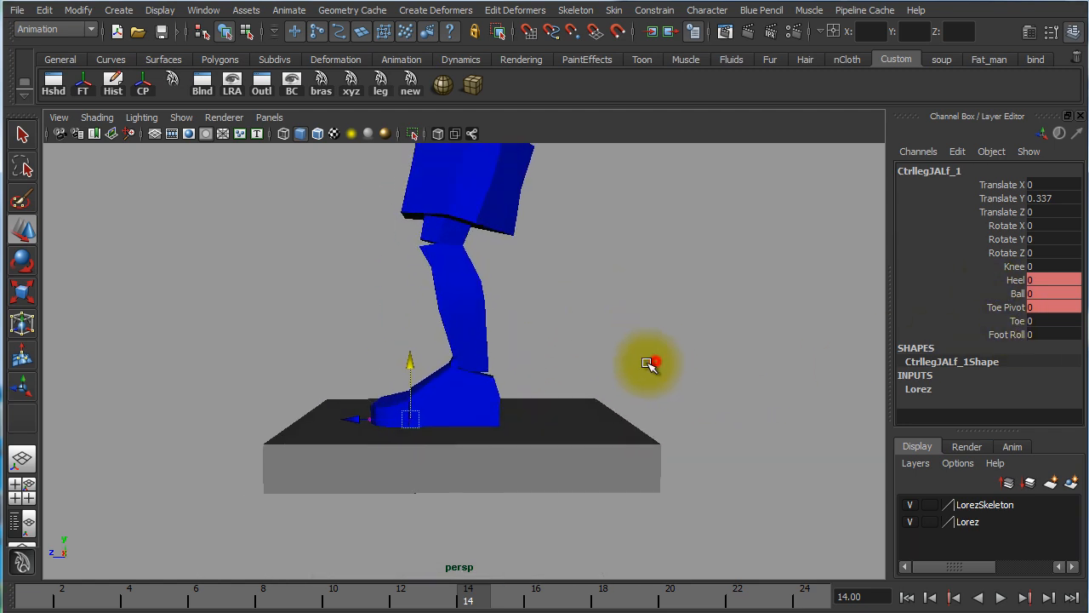
left_click(1002, 335)
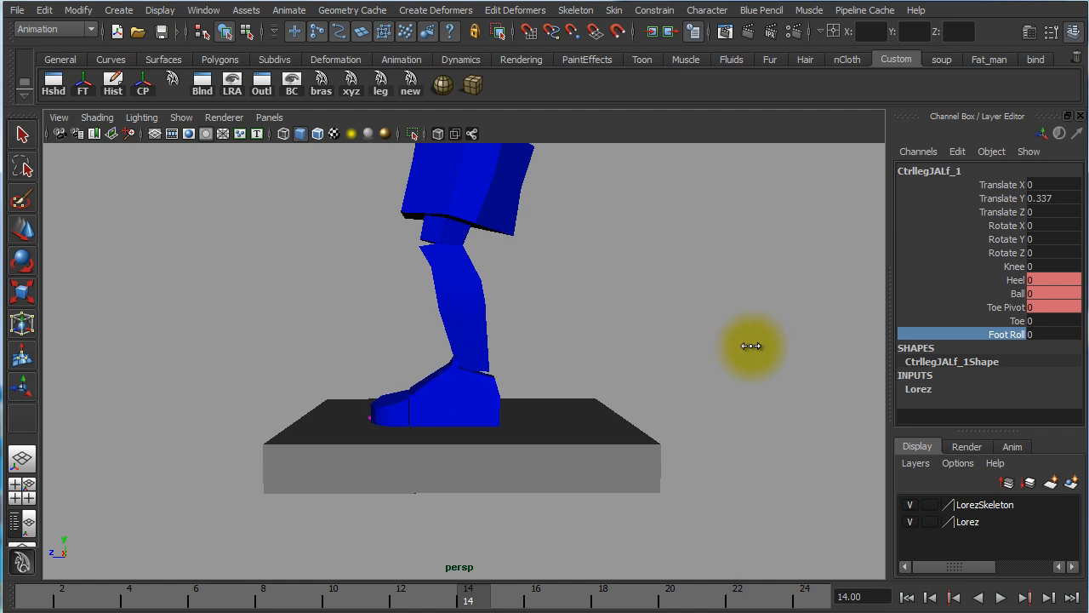
middle_click_drag(751, 346, 742, 397)
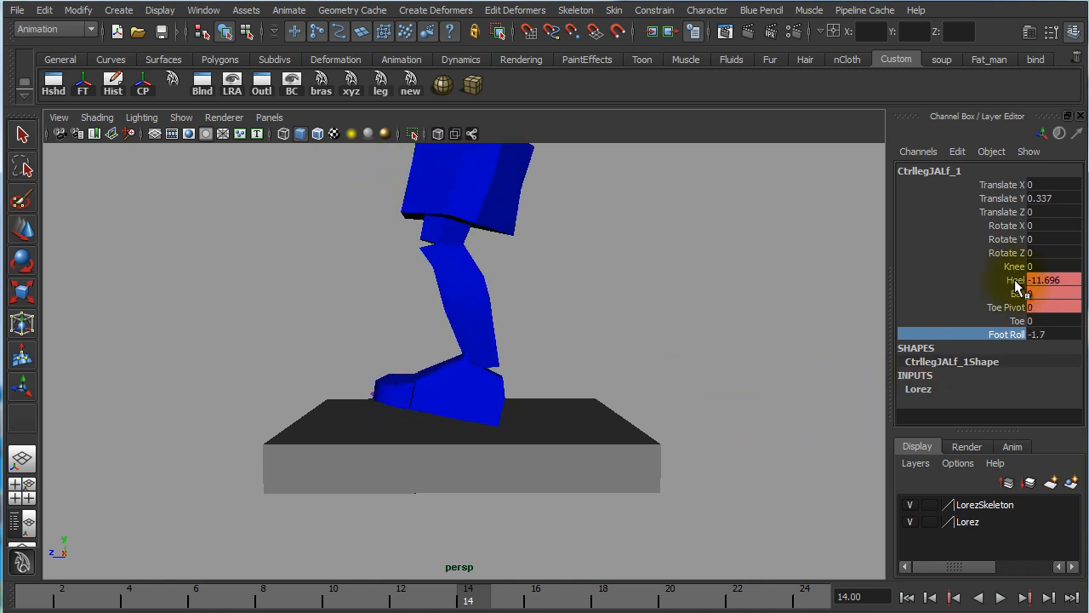
left_click_drag(1014, 281, 1016, 305)
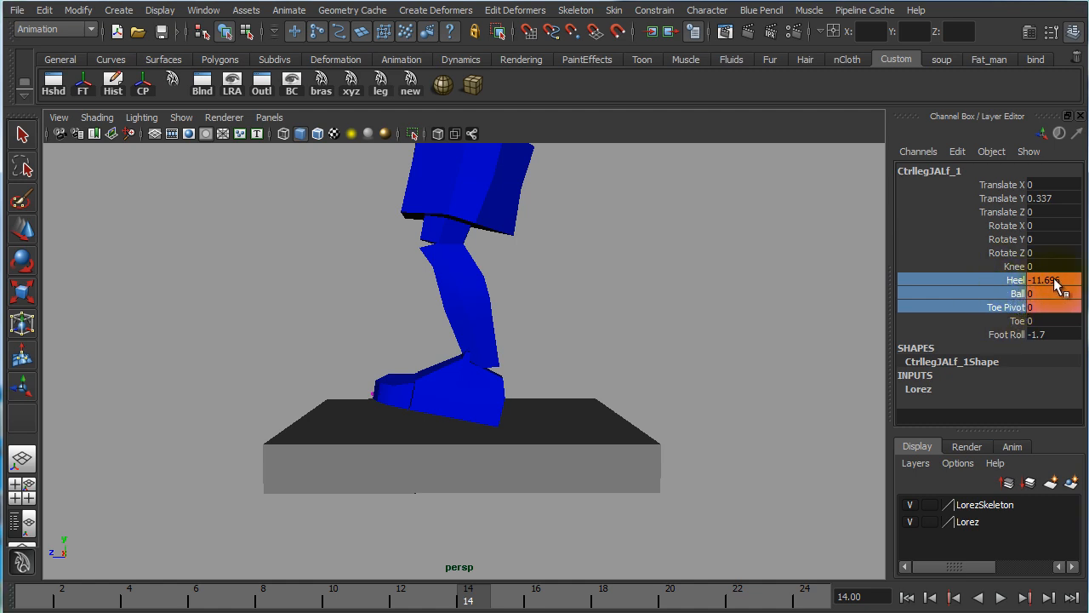
left_click(1004, 334)
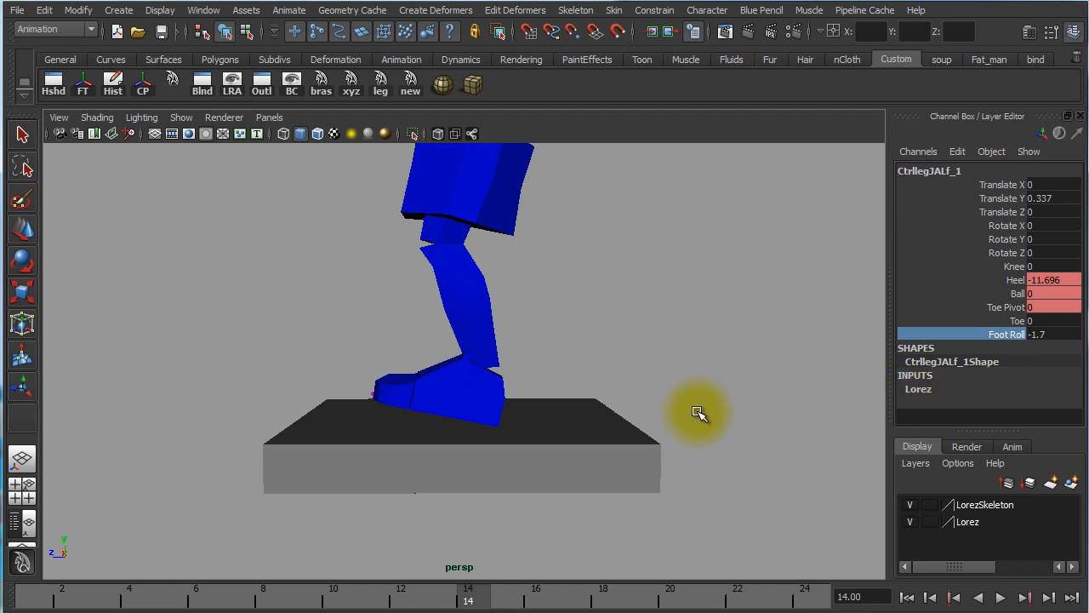
middle_click_drag(698, 405, 619, 343)
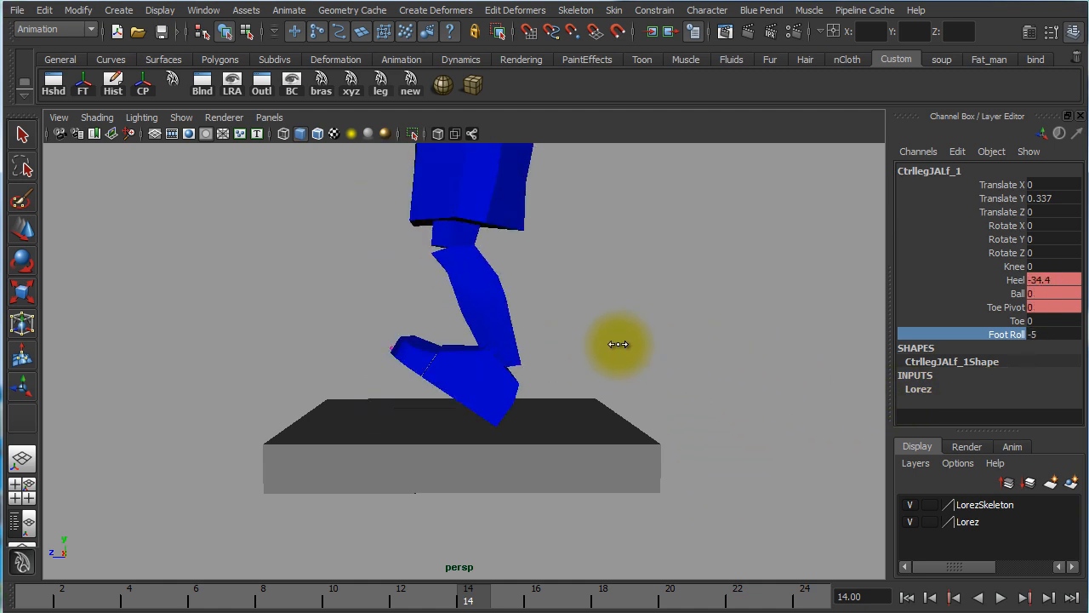
Hide the foot control's Heel, Ball and Toe Pivot channels from the Channel Box
left_click(1017, 281)
left_click_drag(1018, 286, 1018, 312)
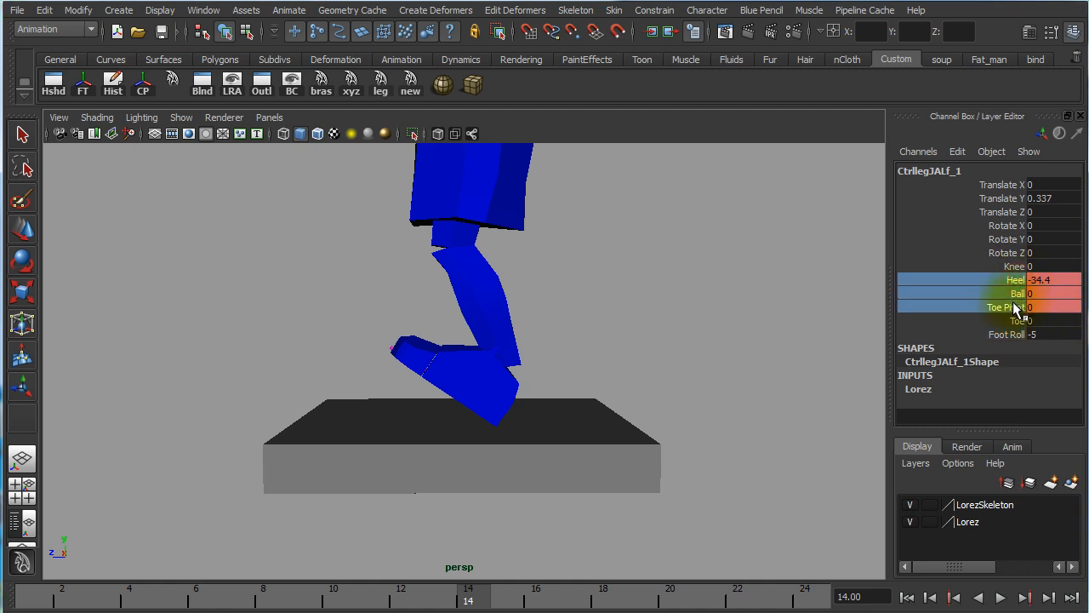
right_click(951, 298)
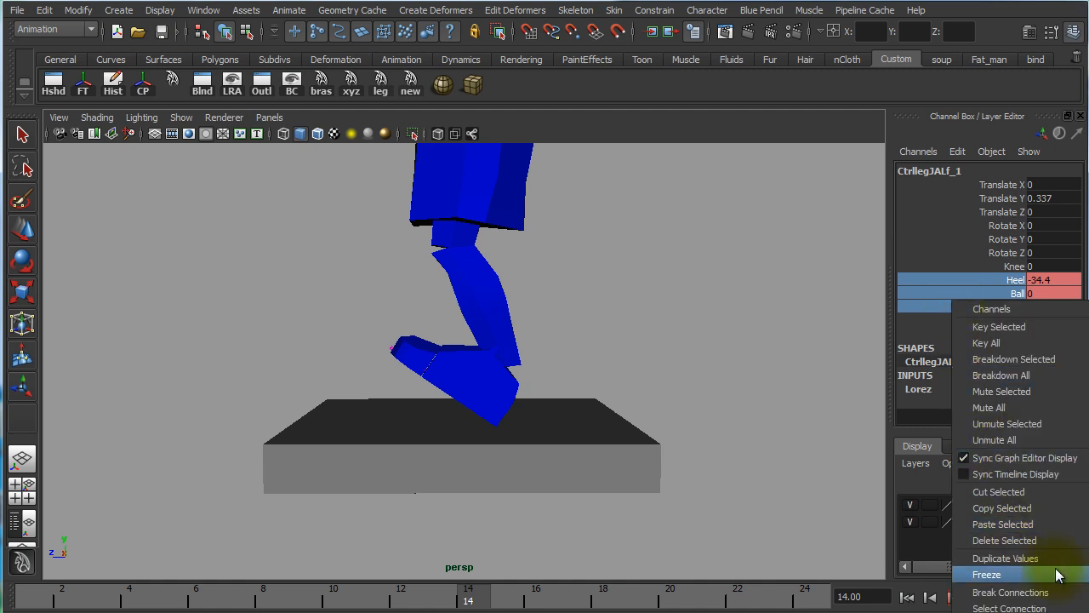
left_click(1010, 612)
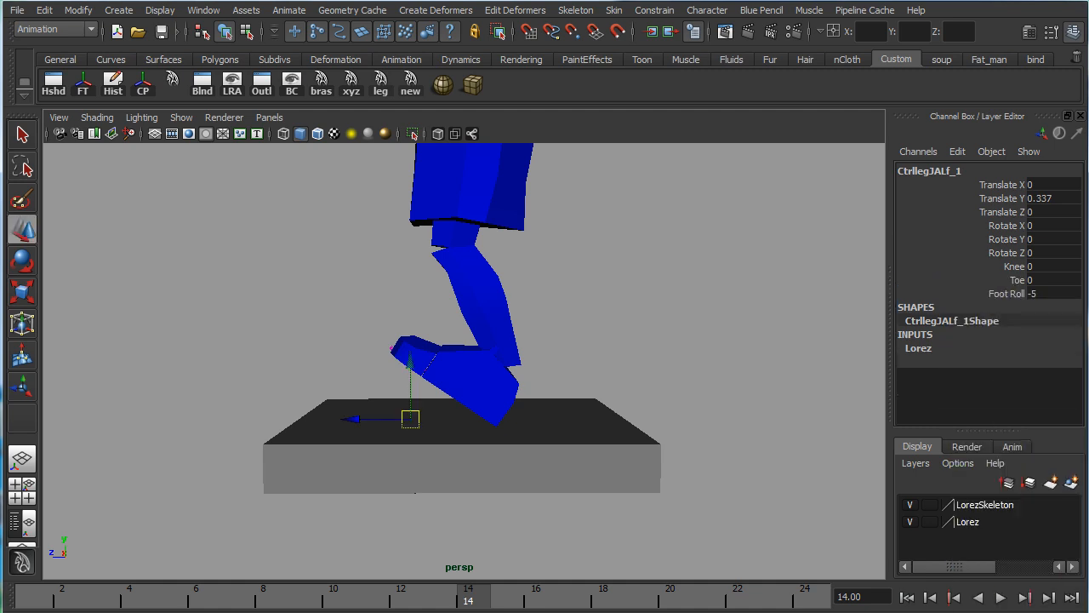
Scrub Foot Roll up to about 9.9 to test the full roll, and reset it to 0
left_click(1018, 293)
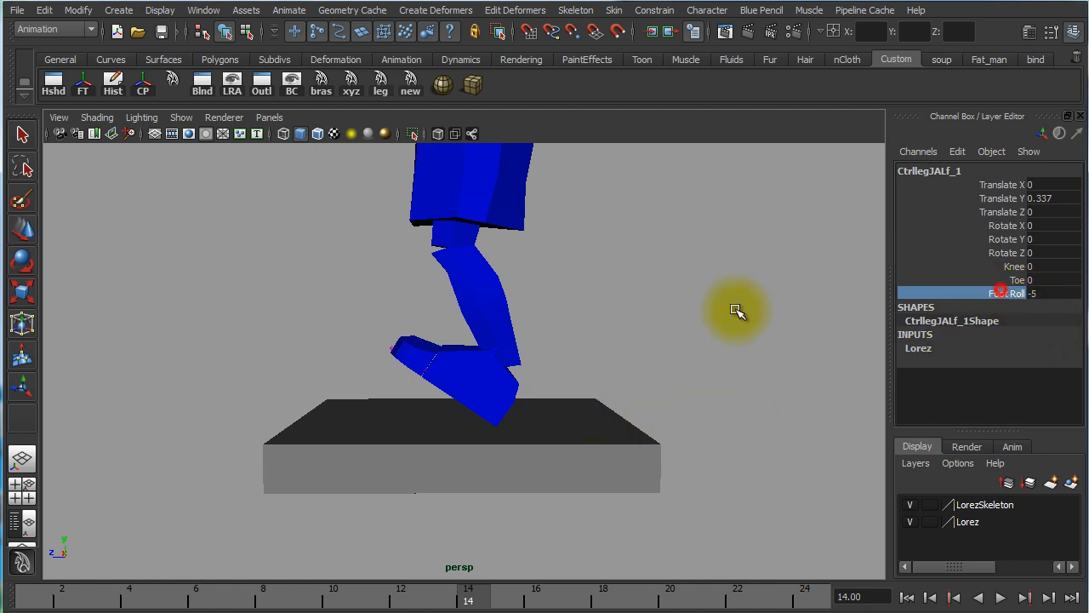
middle_click_drag(737, 303, 688, 337)
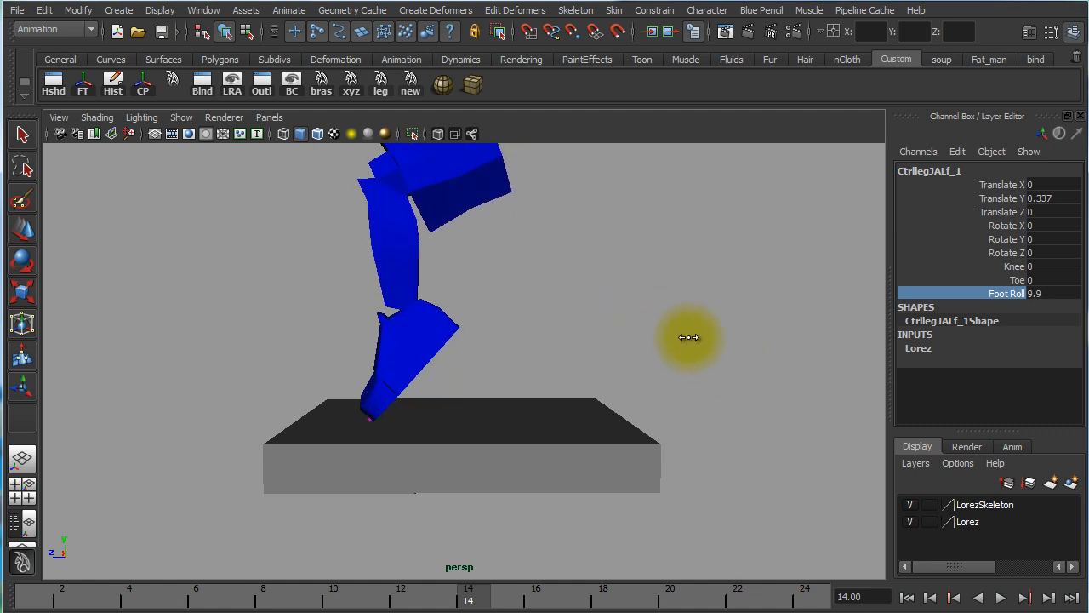
double_click(1060, 296)
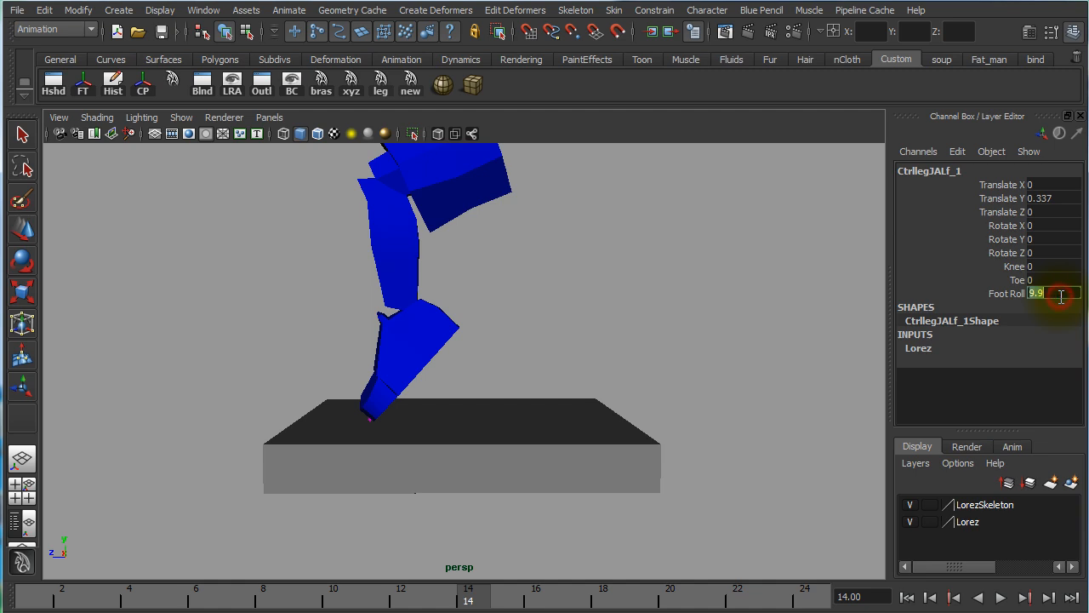
type("0")
key("Return")
Bend Toe to about -7.1 and pose the foot control at Translate Y about 3.2 and Rotate X about 31.158
left_click(1016, 280)
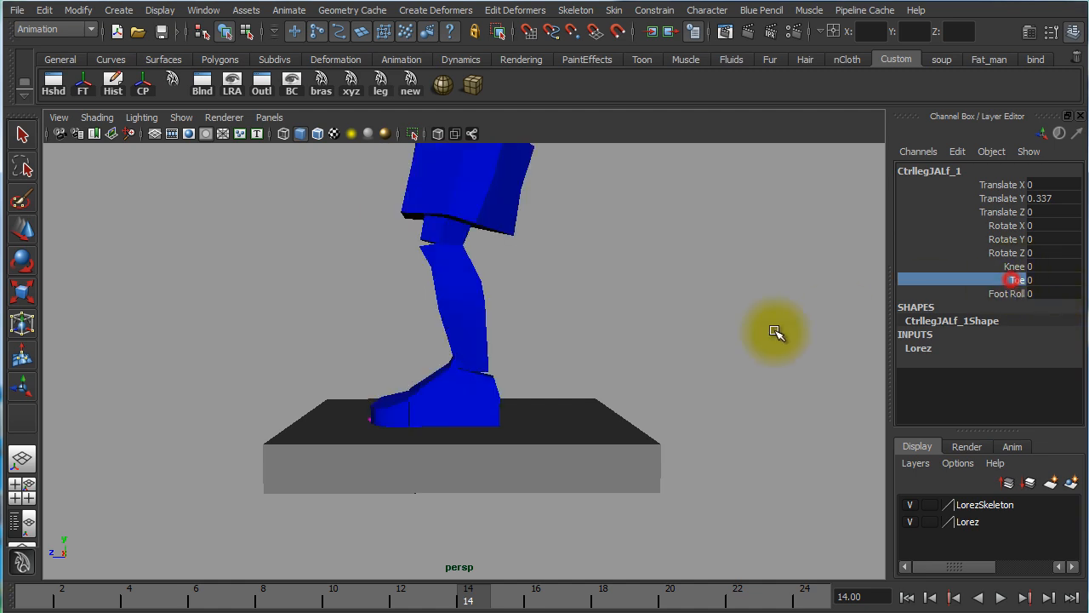
middle_click_drag(772, 333, 567, 372)
key("w")
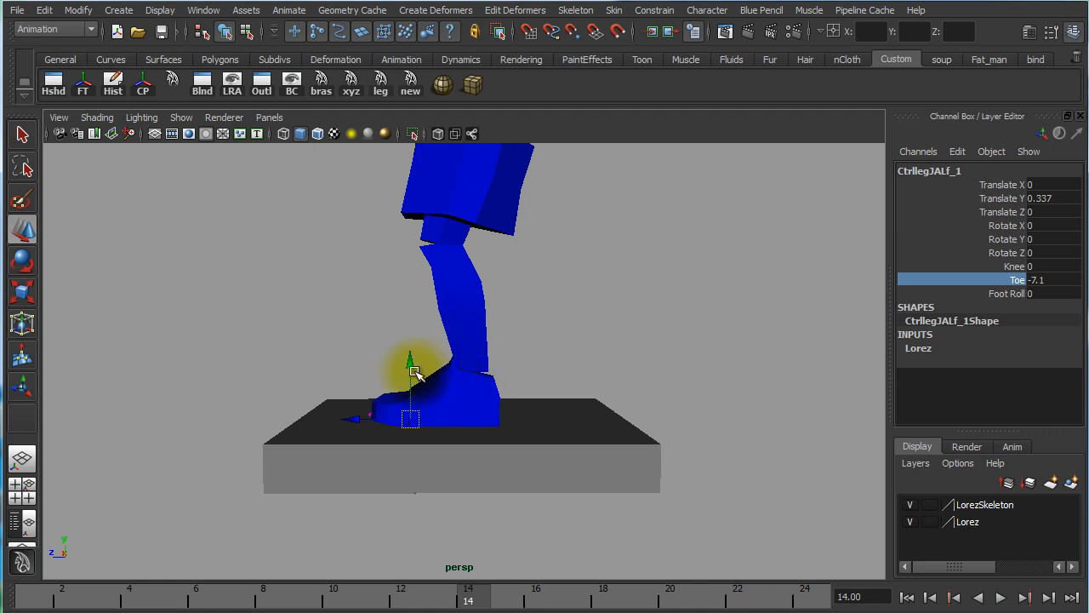
left_click_drag(413, 369, 418, 253)
key("e")
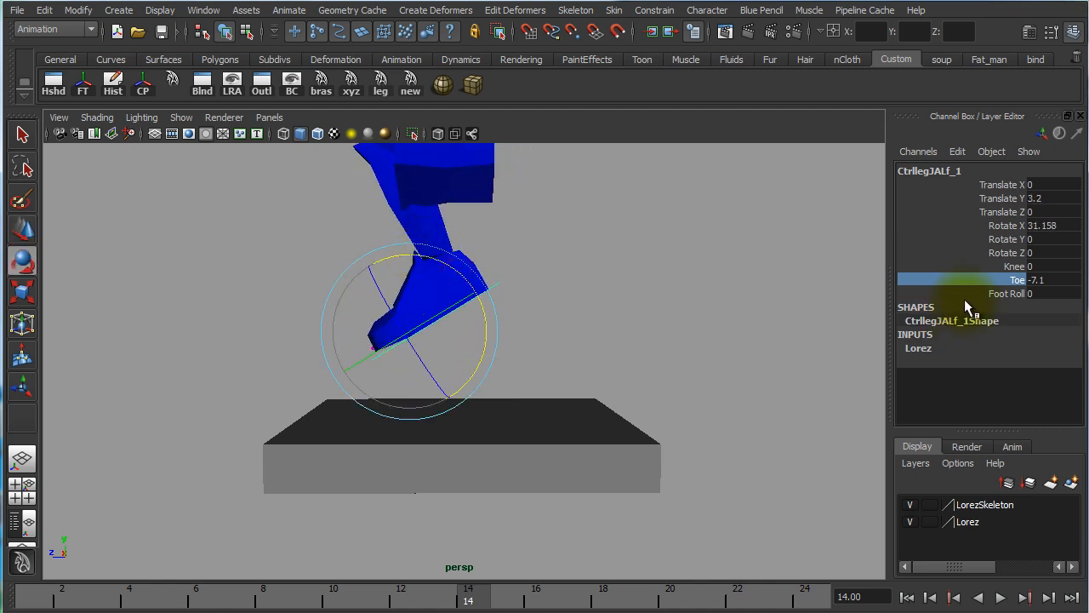
Test the remaining custom channels by setting Toe to about 13.1 and Knee to about -3.9
left_click(953, 280)
middle_click_drag(639, 330, 878, 367)
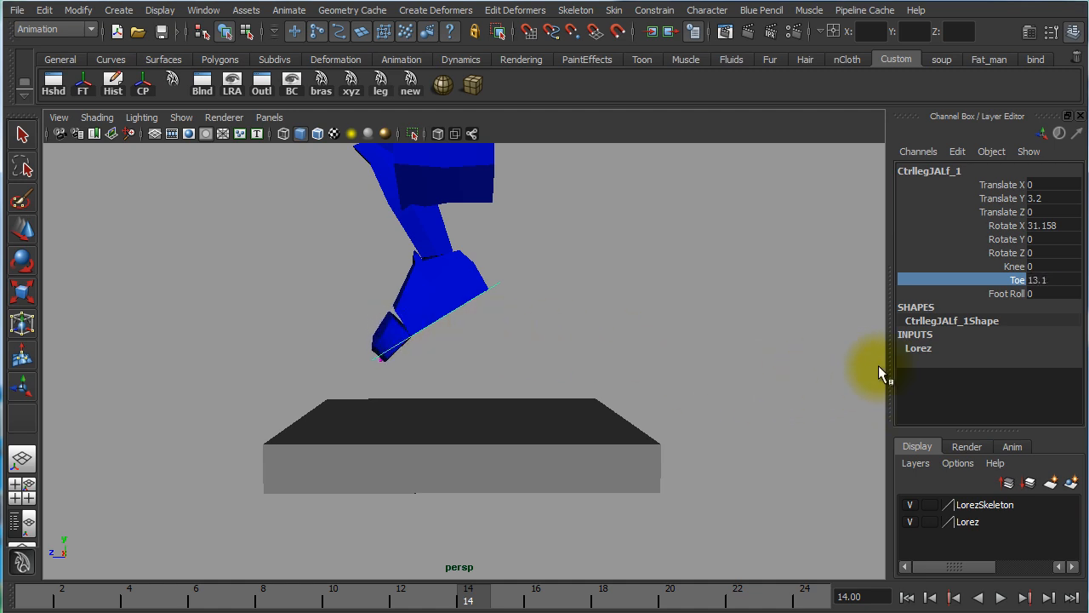
left_click(1006, 268)
middle_click_drag(701, 332, 709, 398, "alt")
middle_click_drag(851, 361, 703, 461)
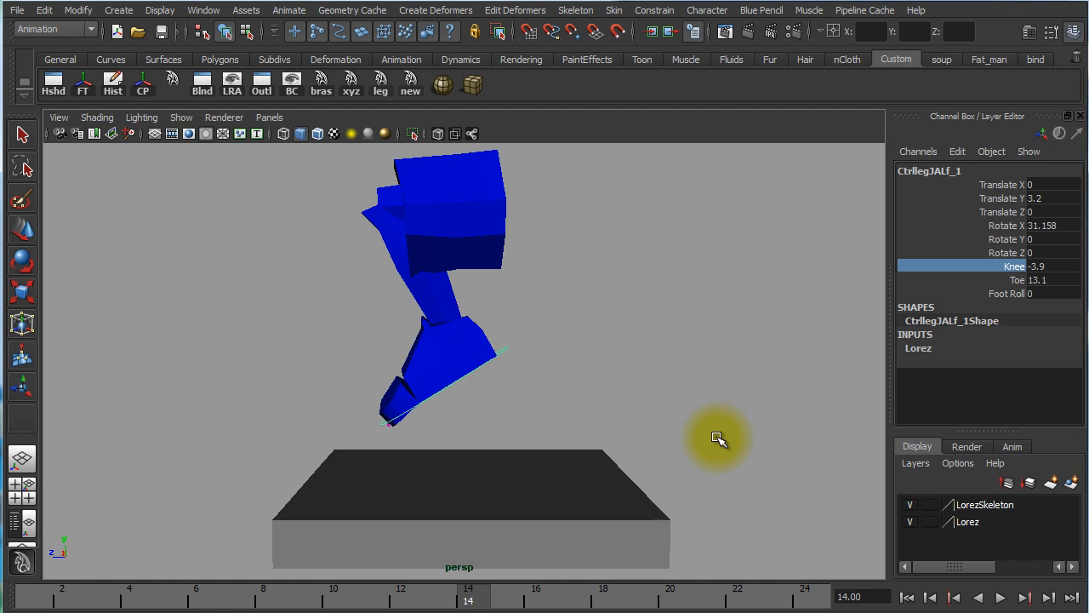
View the Add Attribute options for the foot control with its Foot Roll channel highlighted, and dismiss them
left_click(1009, 293)
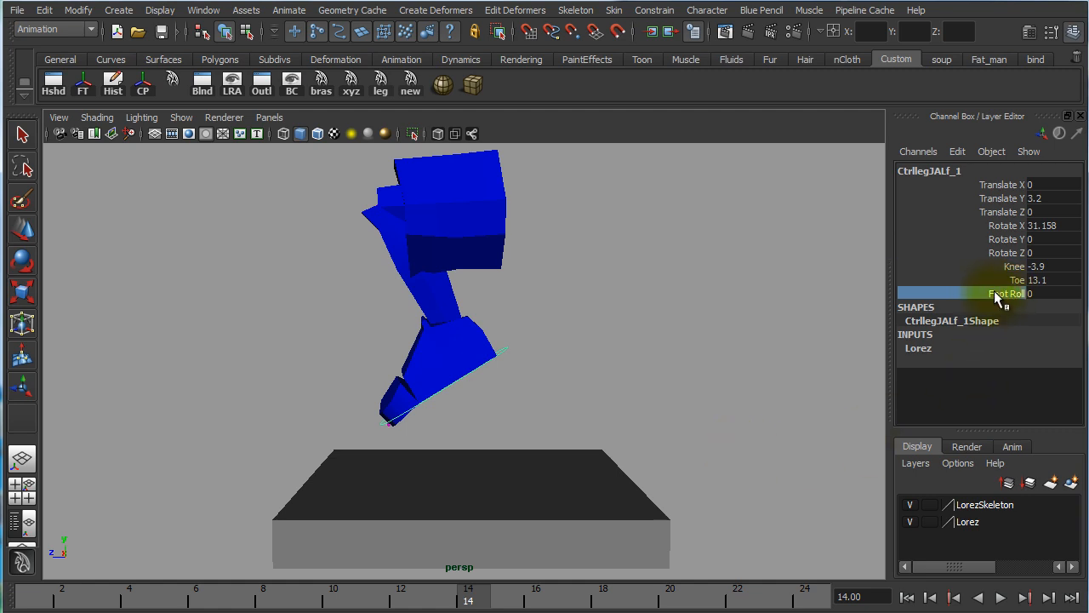
left_click(958, 153)
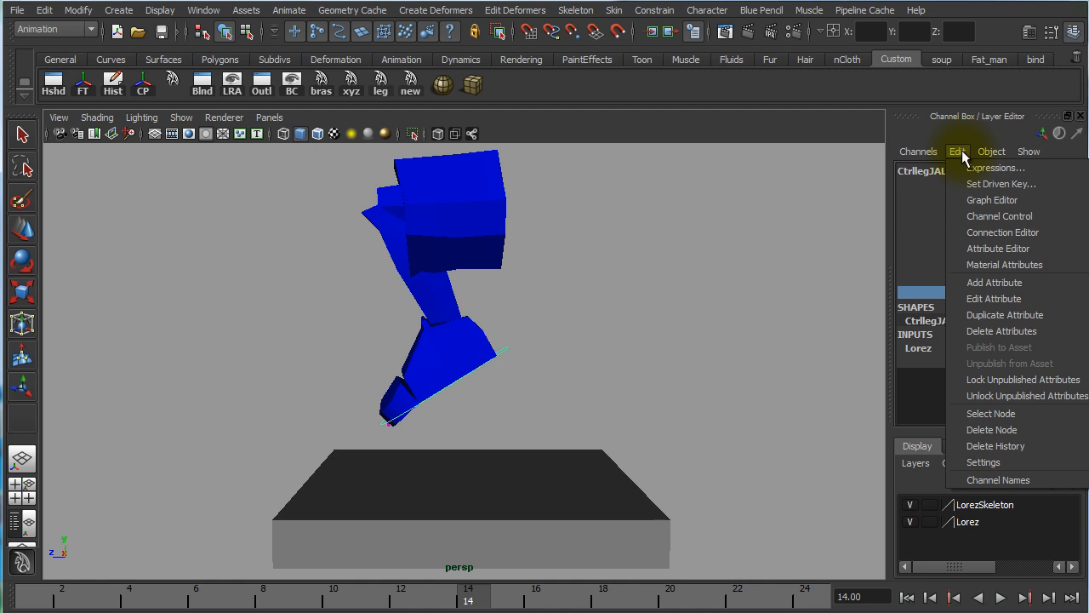
left_click(996, 282)
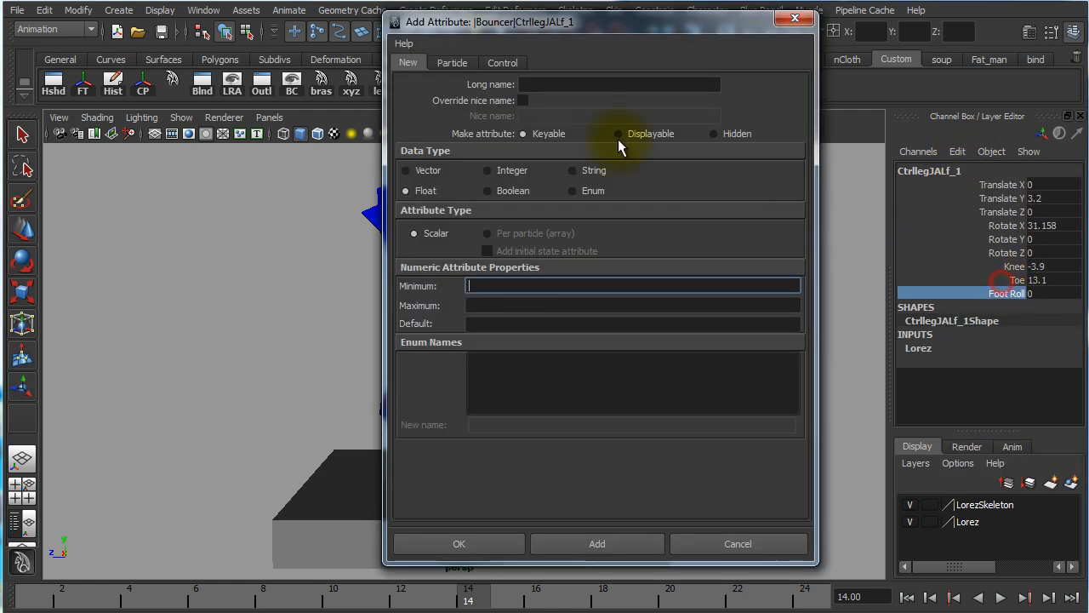
left_click(795, 18)
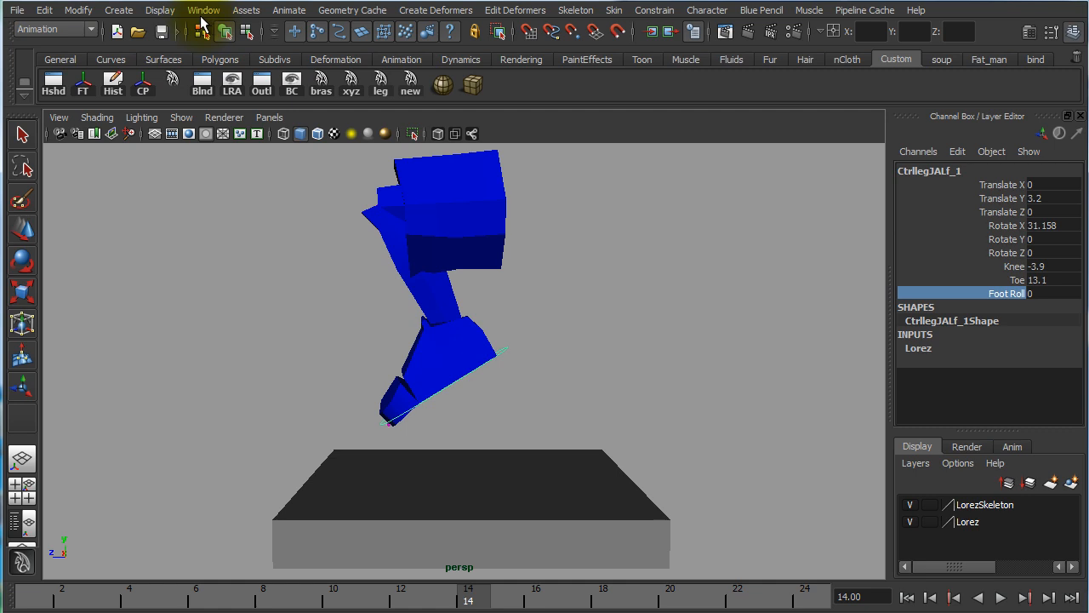
Draft a keyable float attribute named dfswvr for the foot control, review its minimum, maximum and default fields, and discard it
left_click(77, 10)
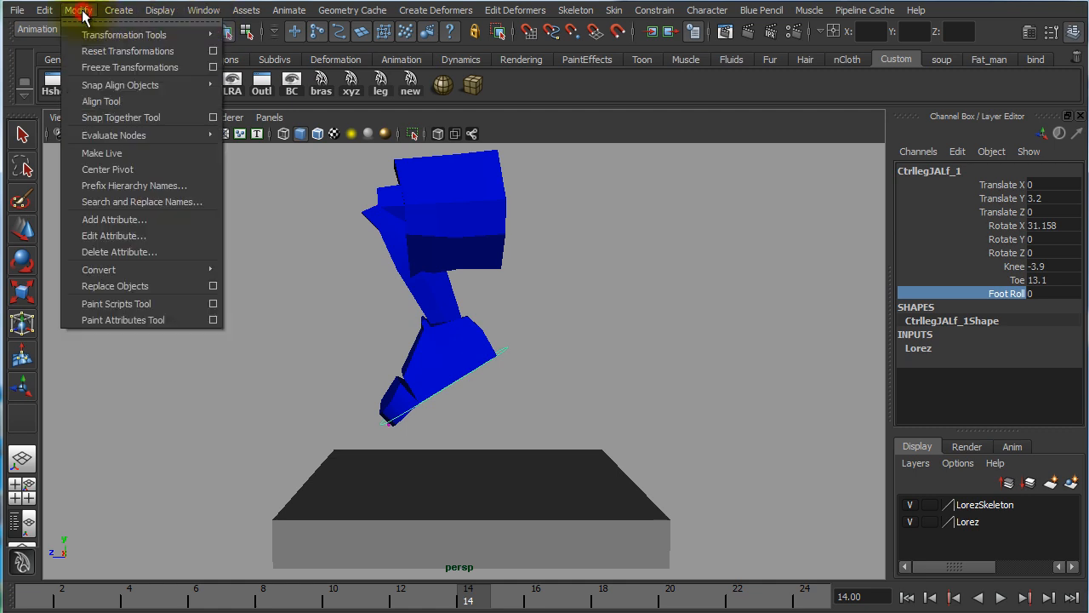
left_click(149, 223)
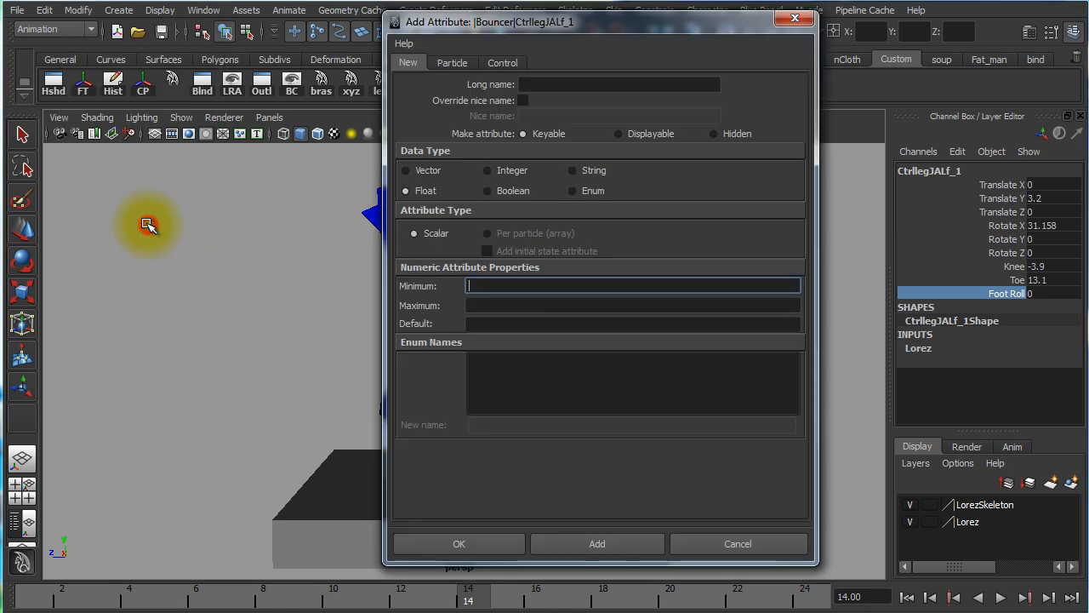
left_click(574, 87)
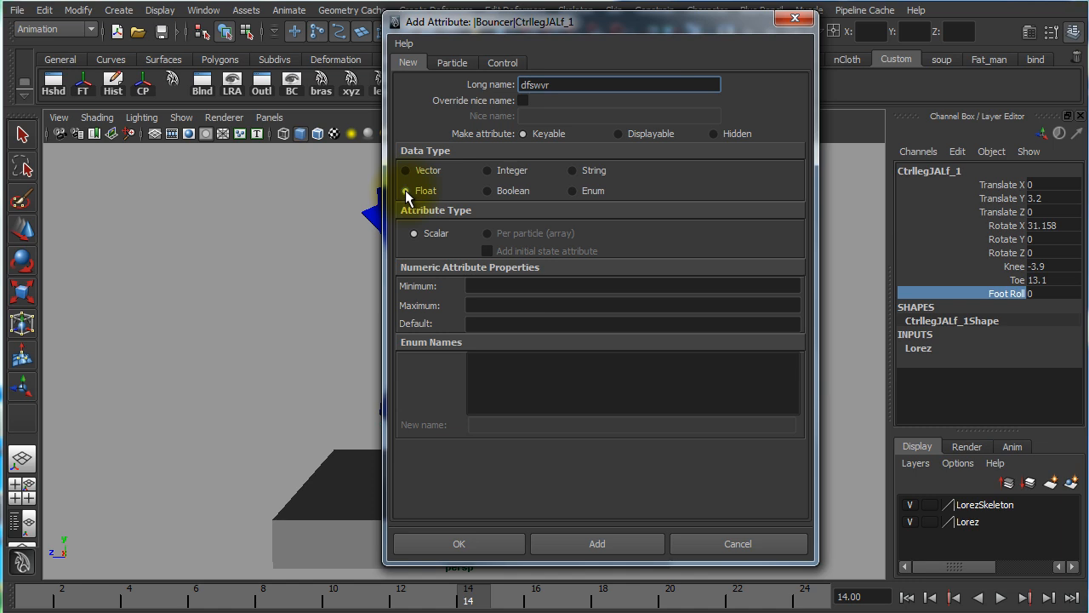
left_click(483, 288)
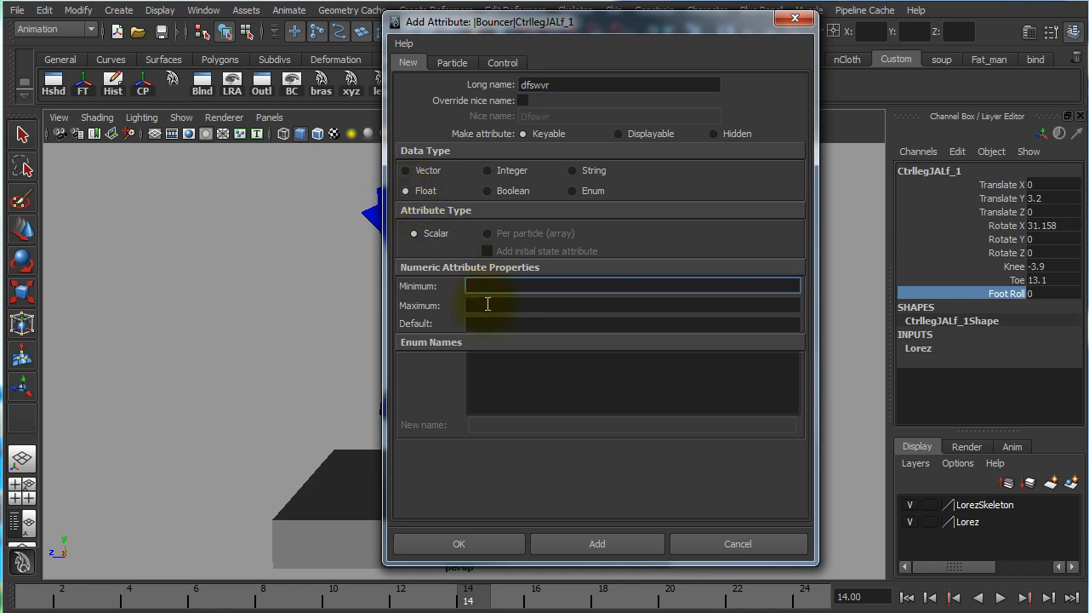
left_click(491, 306)
left_click(489, 324)
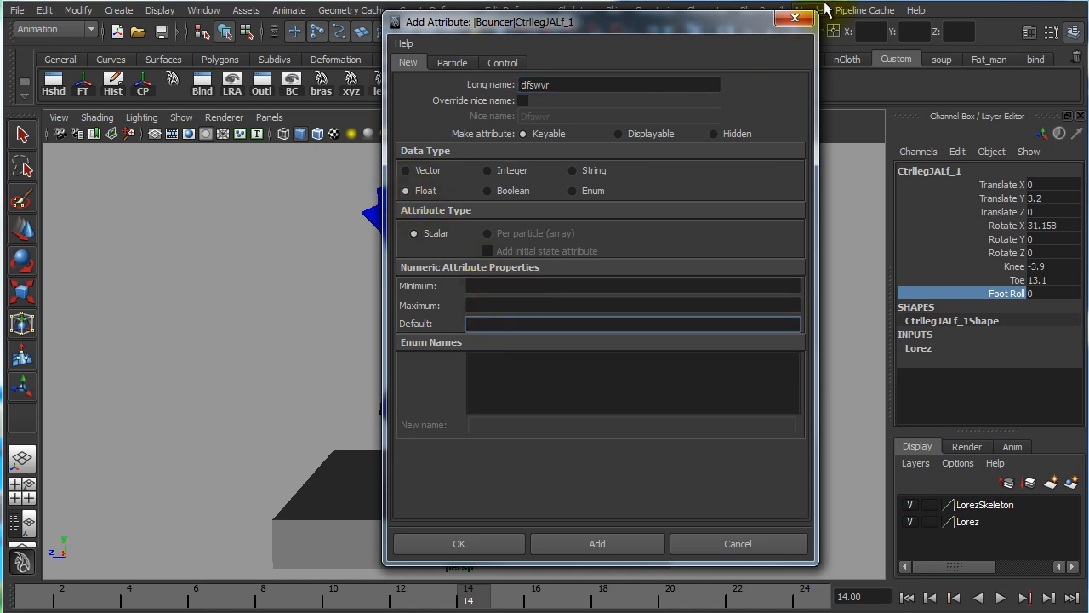
left_click(795, 19)
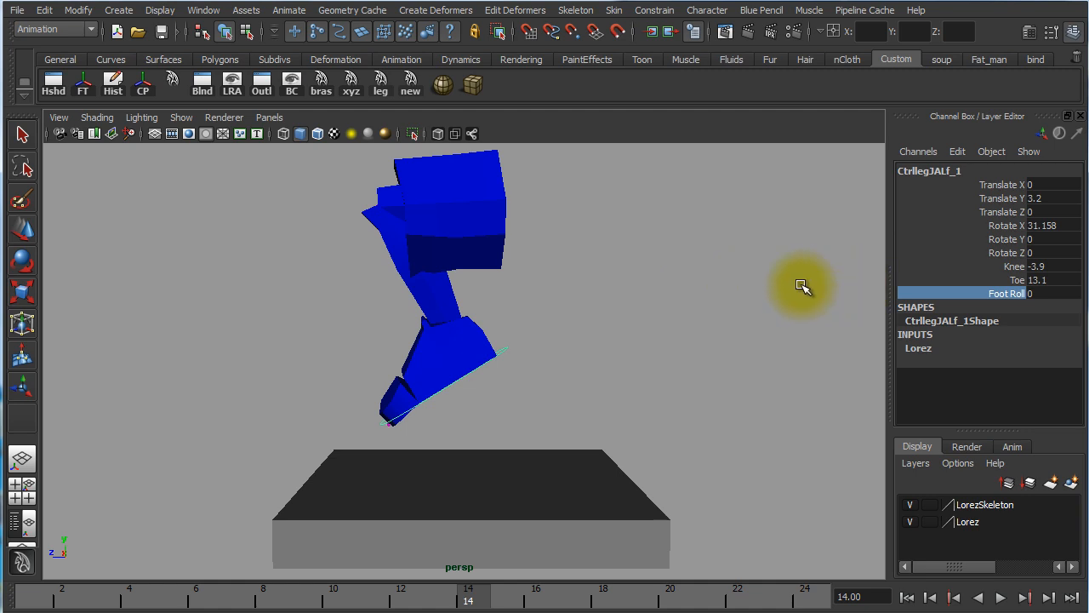
Reselect the foot control, view it as the driven object in Set Driven Key, and close the window
right_click_drag(723, 281, 636, 273, "alt")
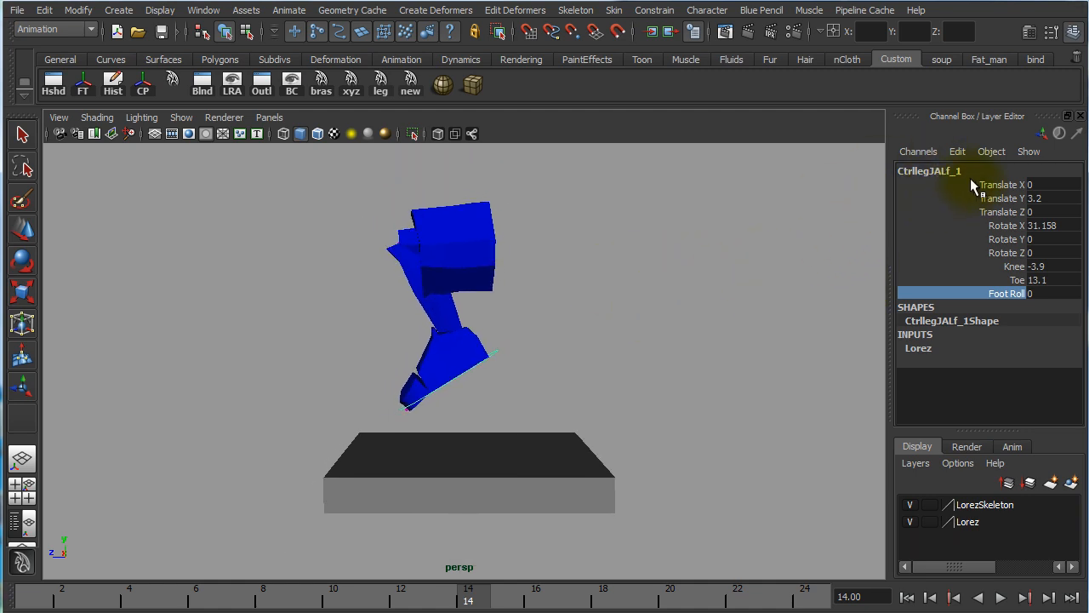
left_click(656, 292)
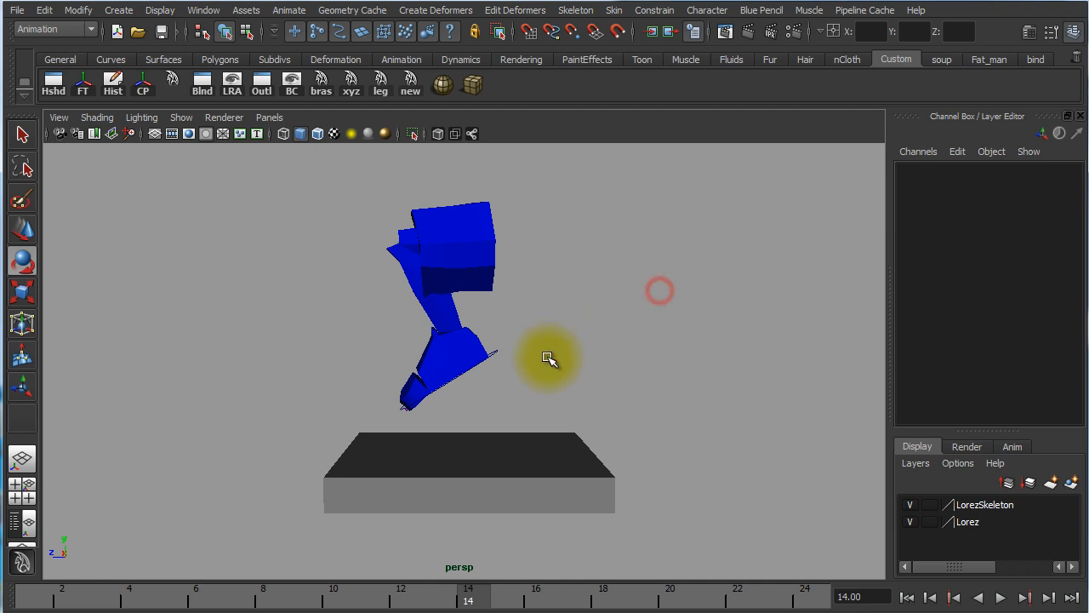
left_click(499, 355)
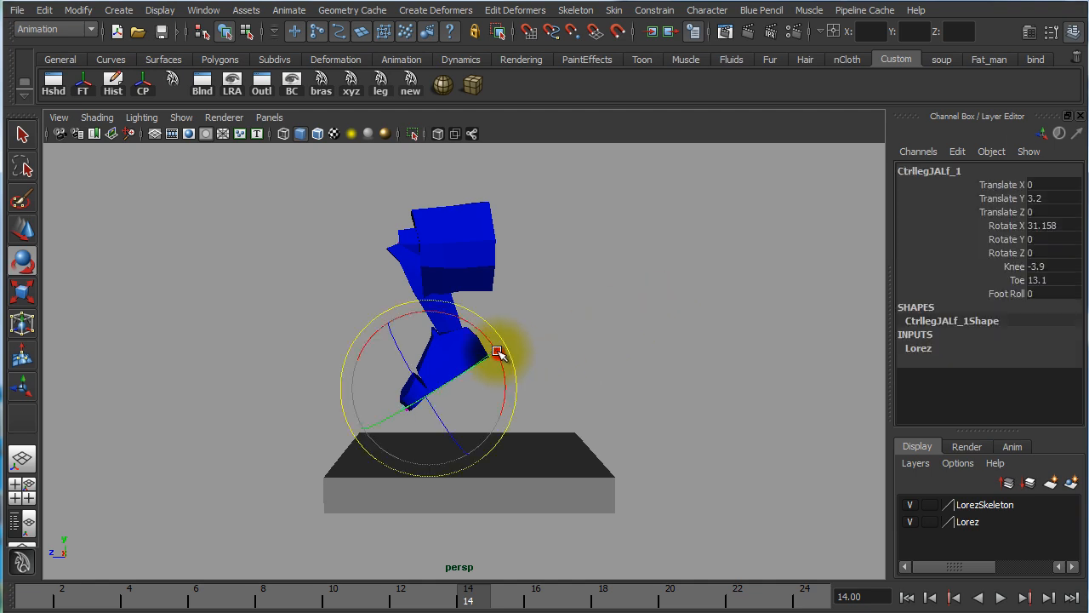
left_click(206, 11)
mouse_move(276, 10)
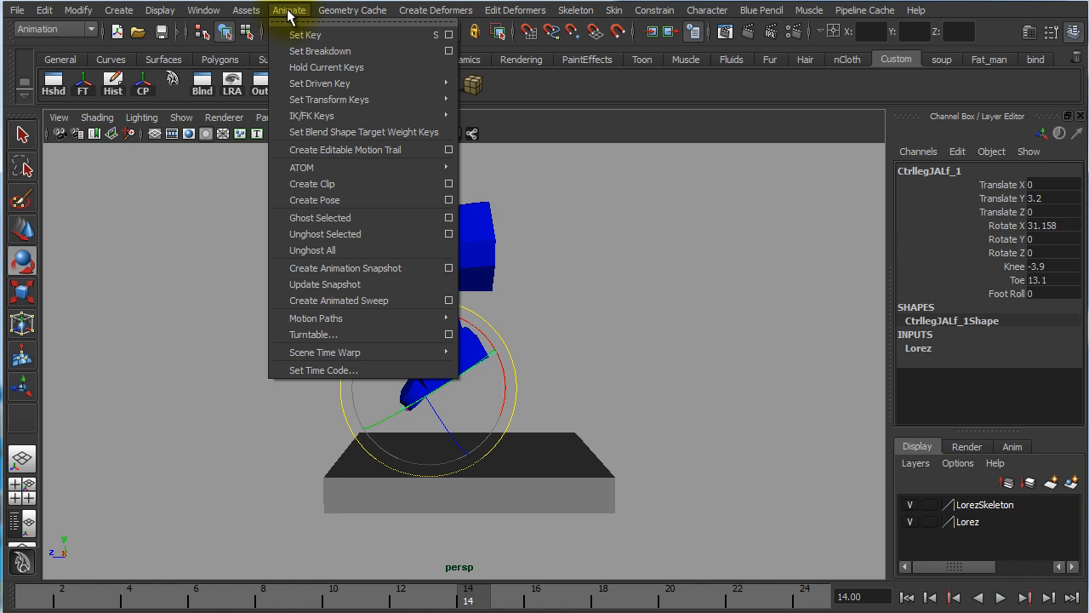
mouse_move(306, 85)
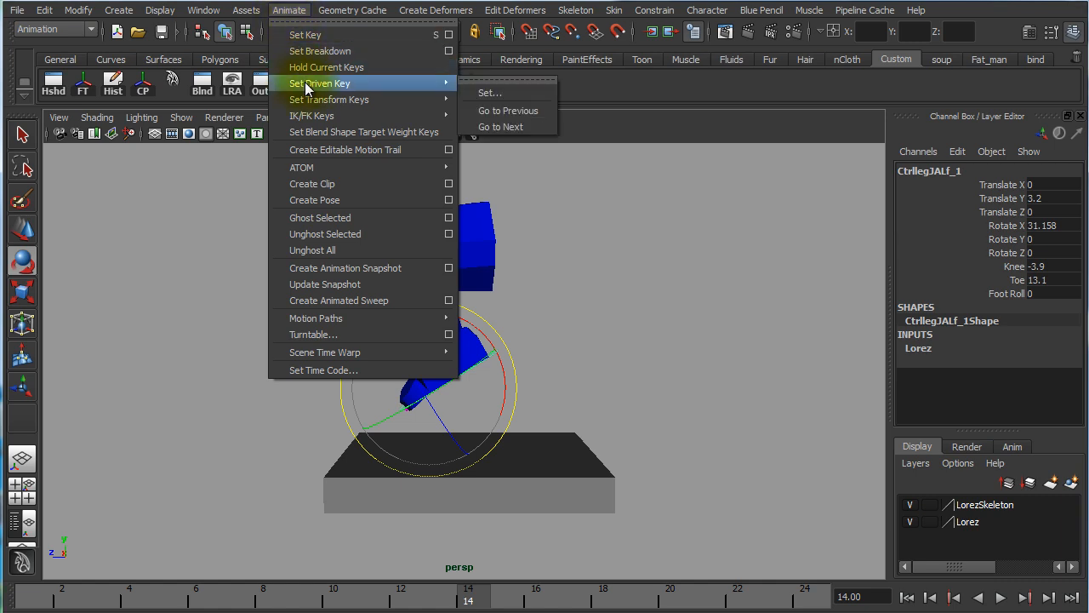
left_click(492, 92)
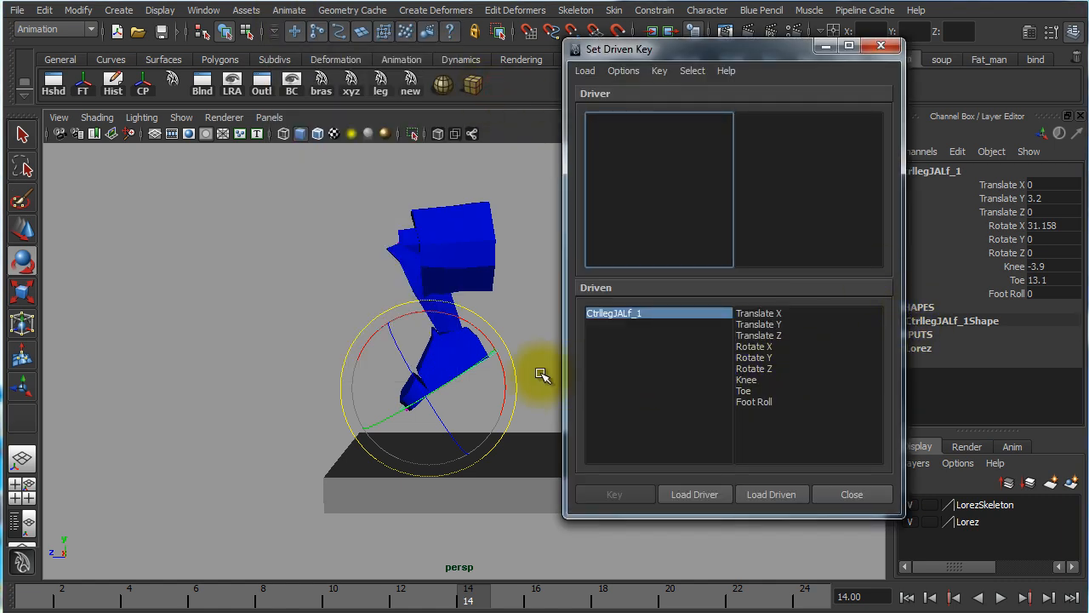
left_click(535, 323)
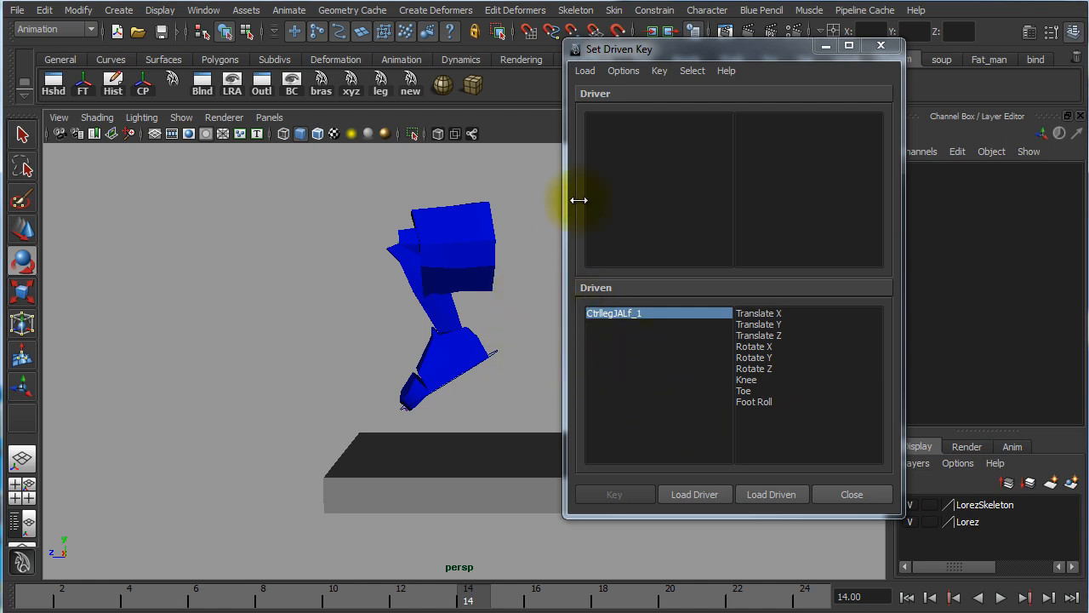
left_click(882, 46)
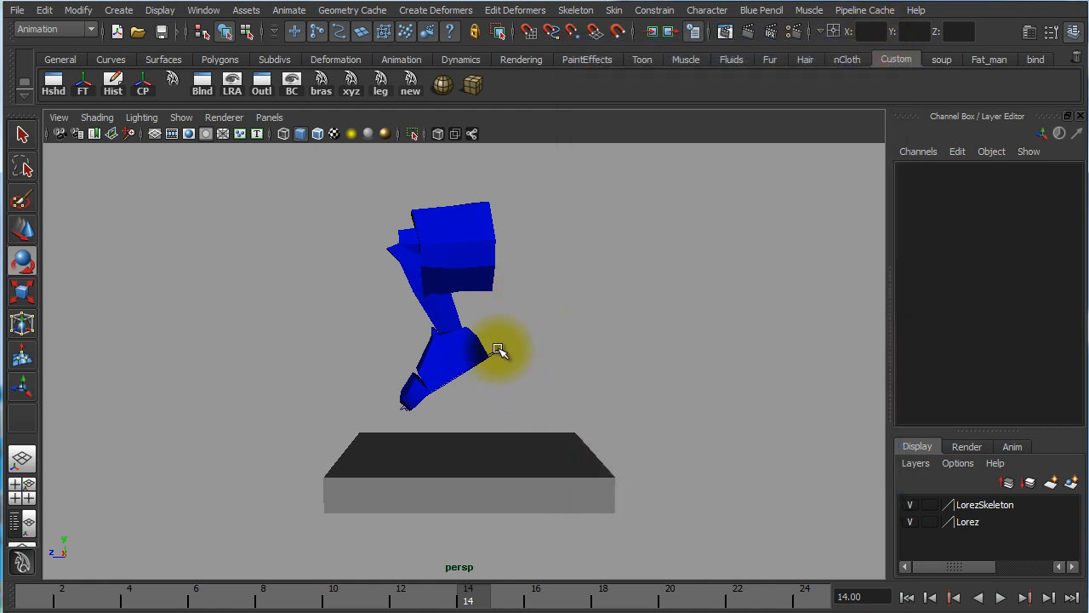
Open Set Driven Key with the foot control's Translate Z through Toe channels highlighted, and narrow the driven selection to Translate Z
left_click(498, 350)
left_click_drag(1008, 212, 1011, 280)
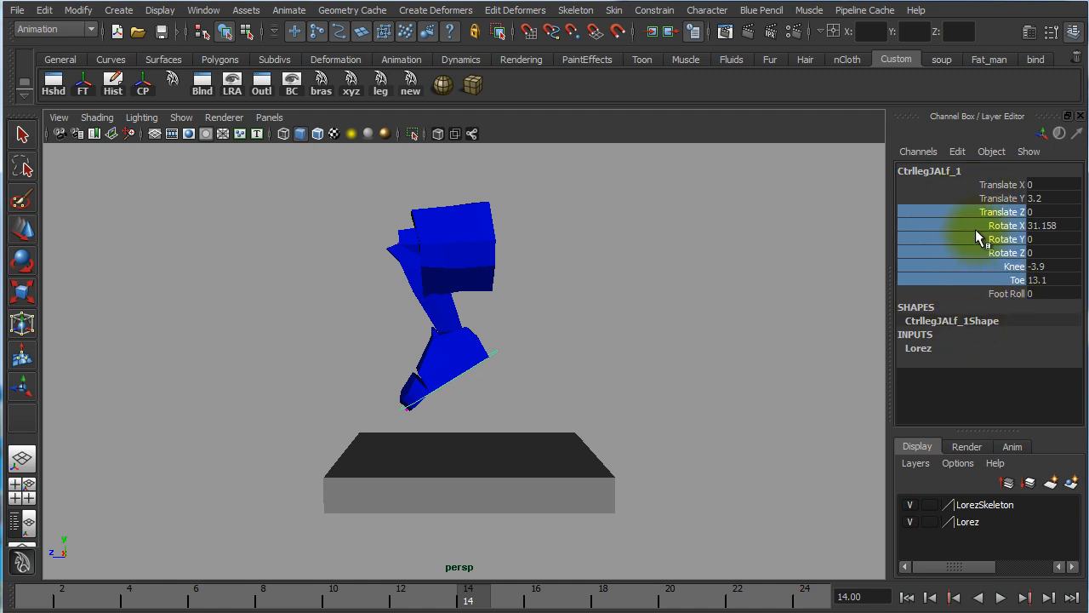
left_click(958, 154)
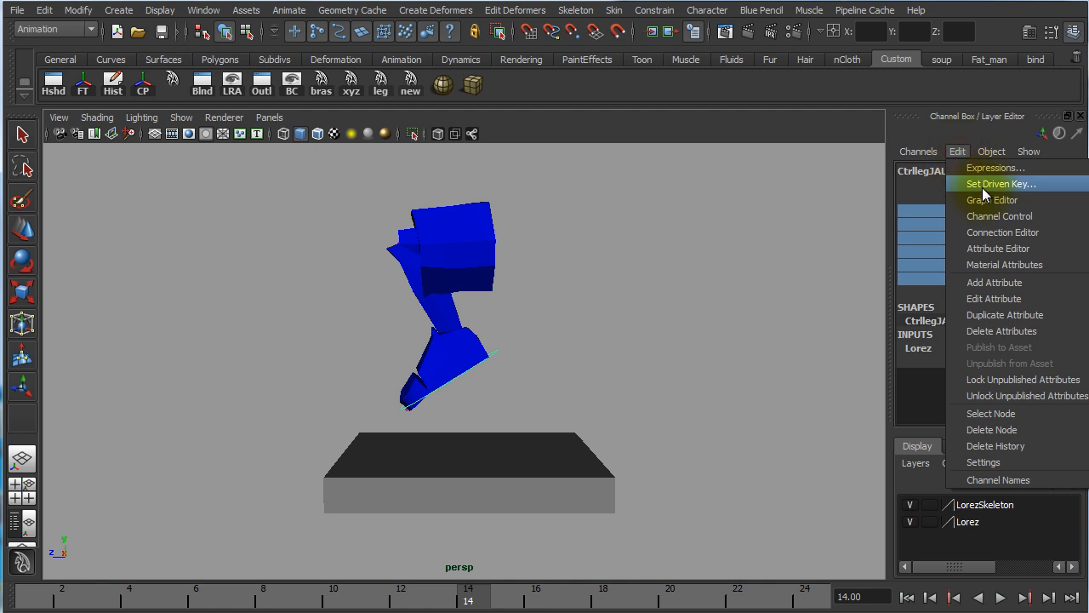
left_click(979, 185)
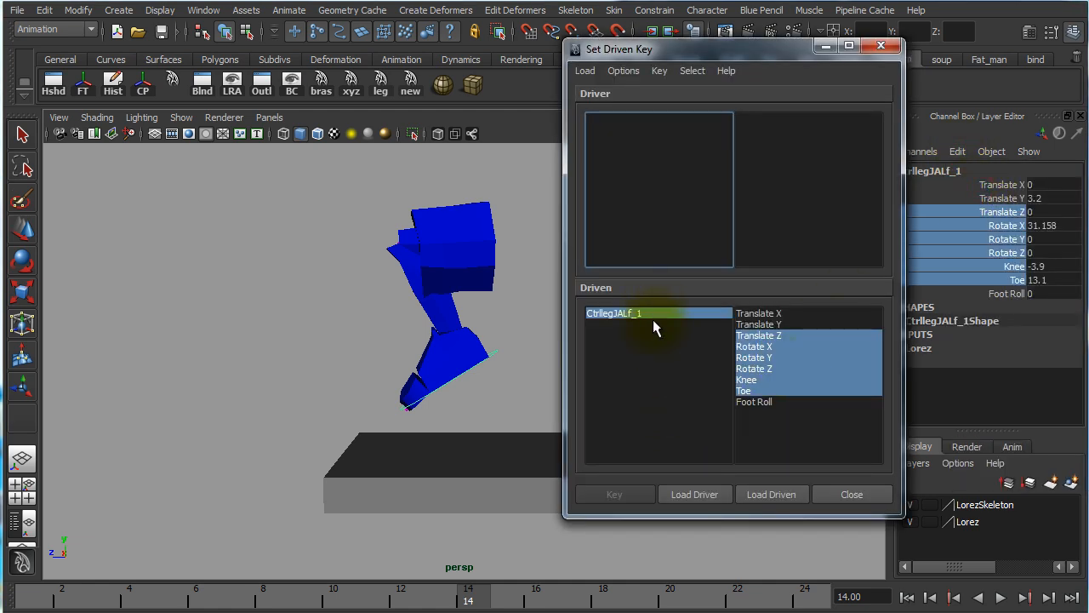
left_click_drag(646, 55, 612, 47)
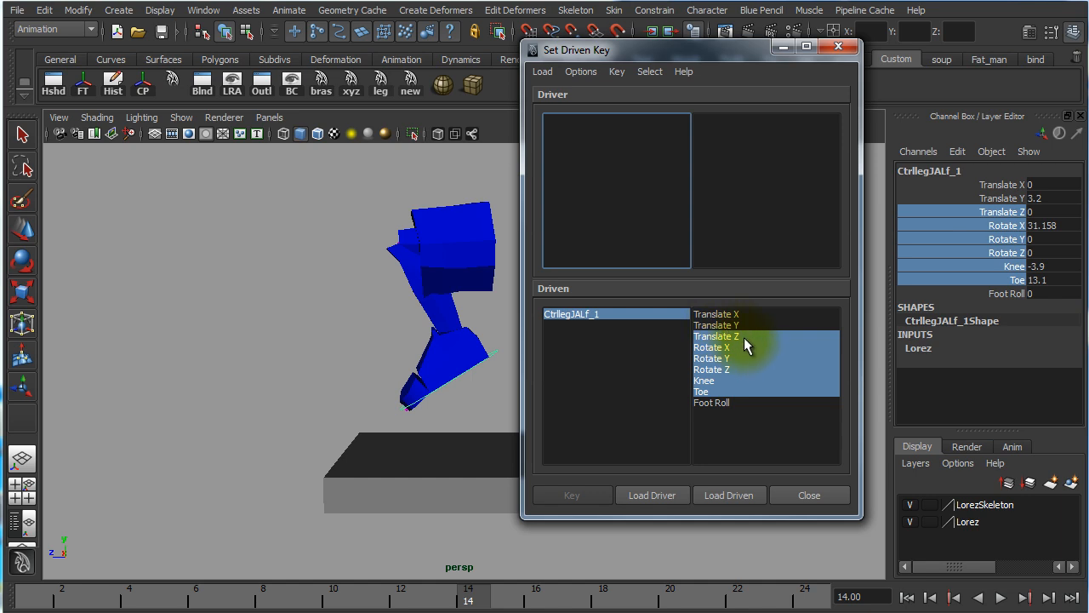
mouse_move(744, 337)
left_mouse_down()
mouse_move(743, 371)
mouse_move(746, 336)
left_mouse_up()
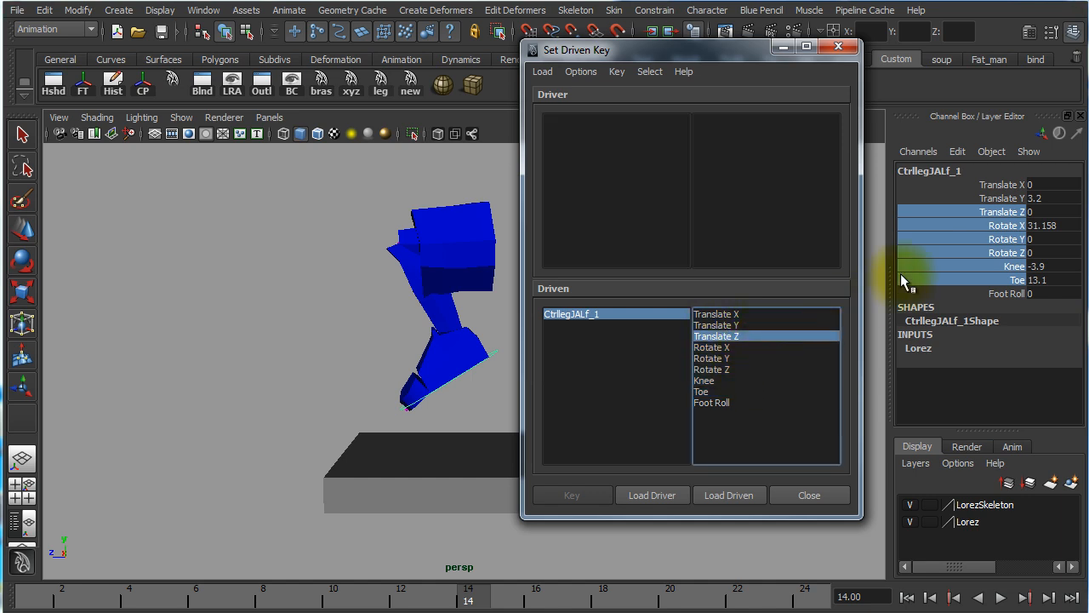